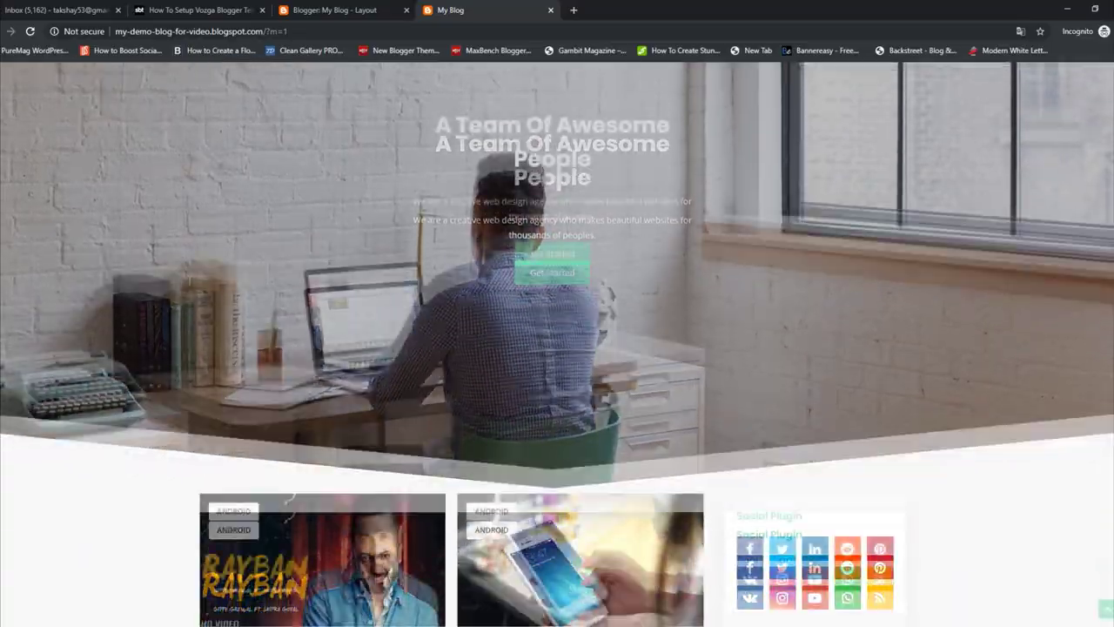
# - Look through the demo blog's home page from the intro banner down to the footer and back
pyautogui.scroll(-6, 557, 344)
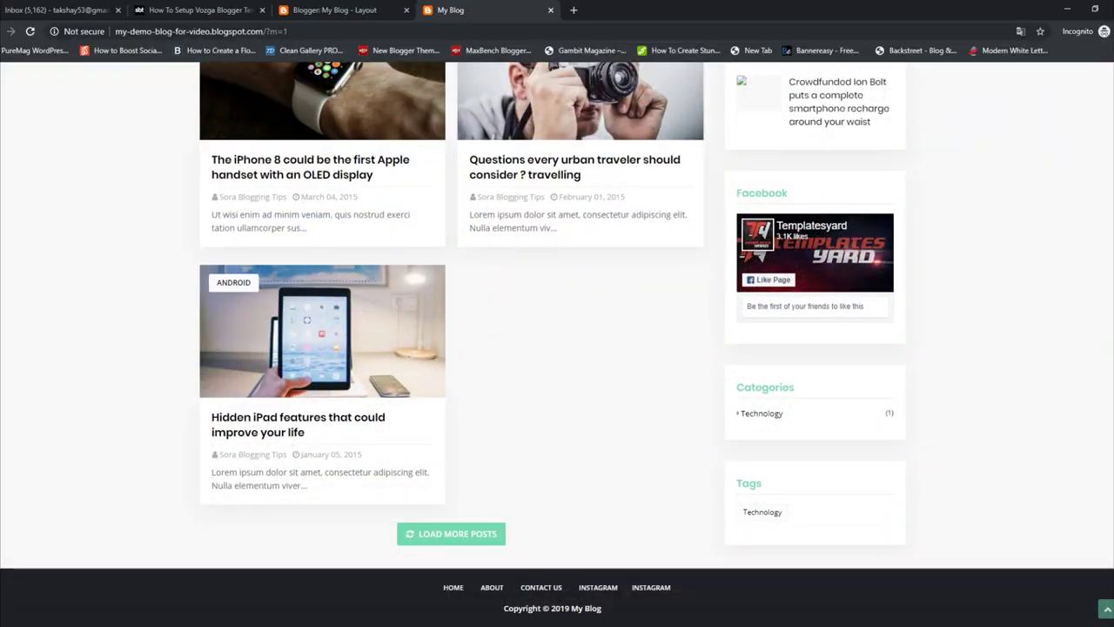
pyautogui.scroll(5, 557, 344)
pyautogui.scroll(6, 557, 344)
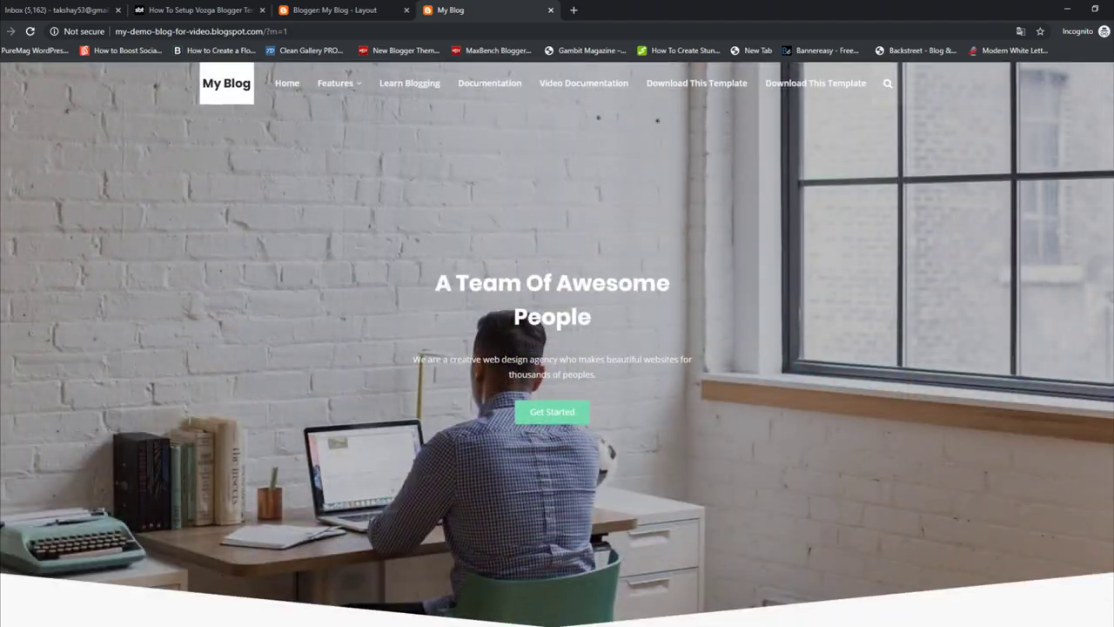
# - Bring up the How To Setup Vozga Blogger Template article and highlight its title
pyautogui.click(353, 9)
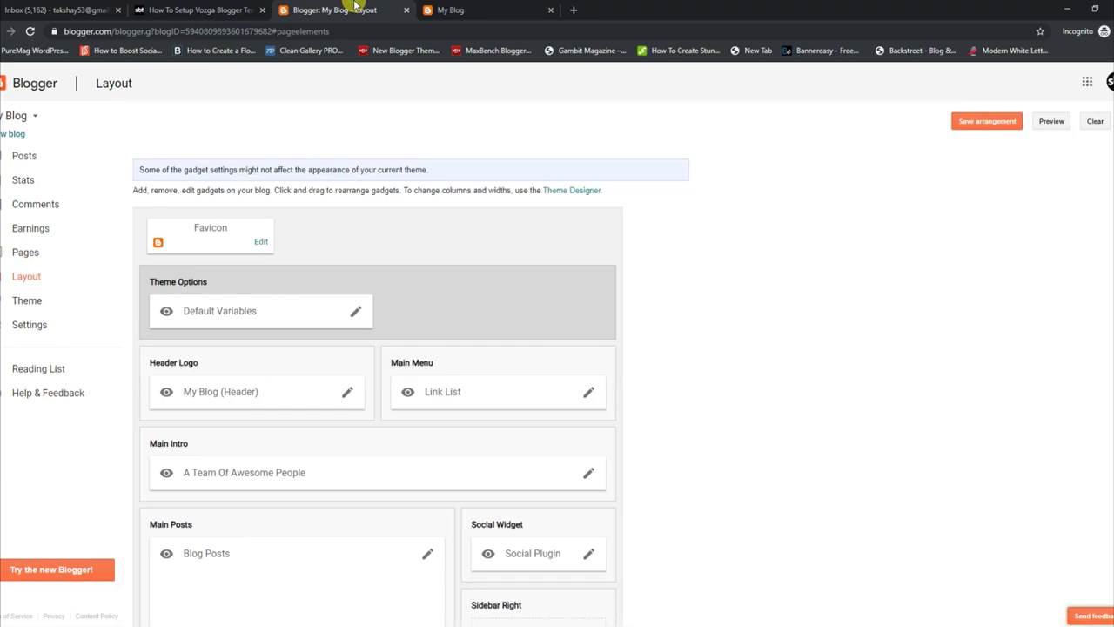
pyautogui.click(171, 9)
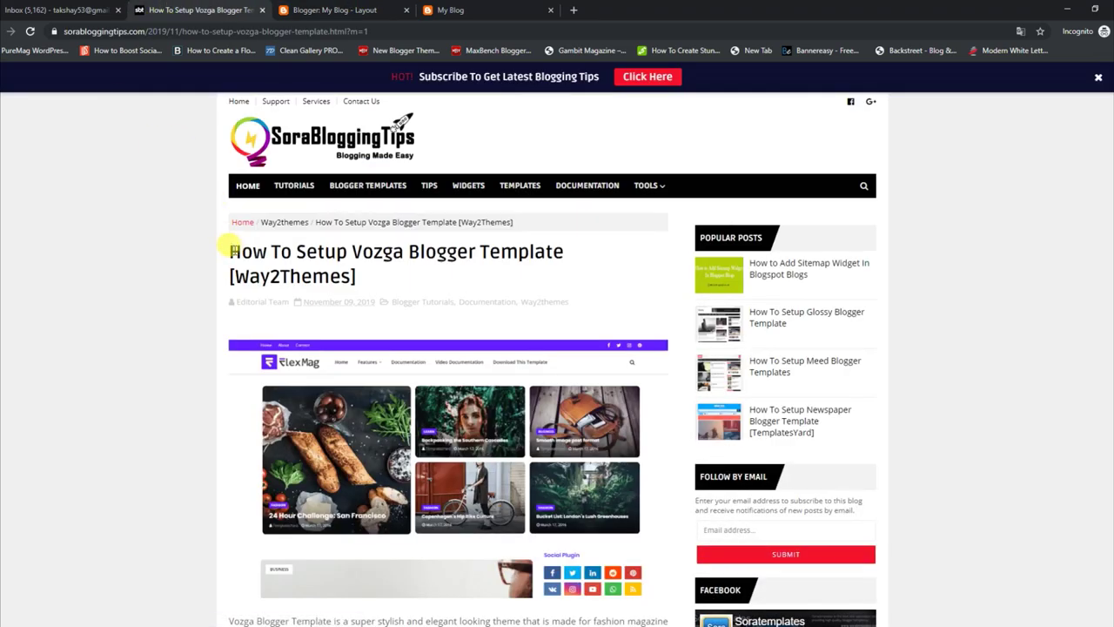
pyautogui.moveTo(233, 252); pyautogui.dragTo(427, 283)
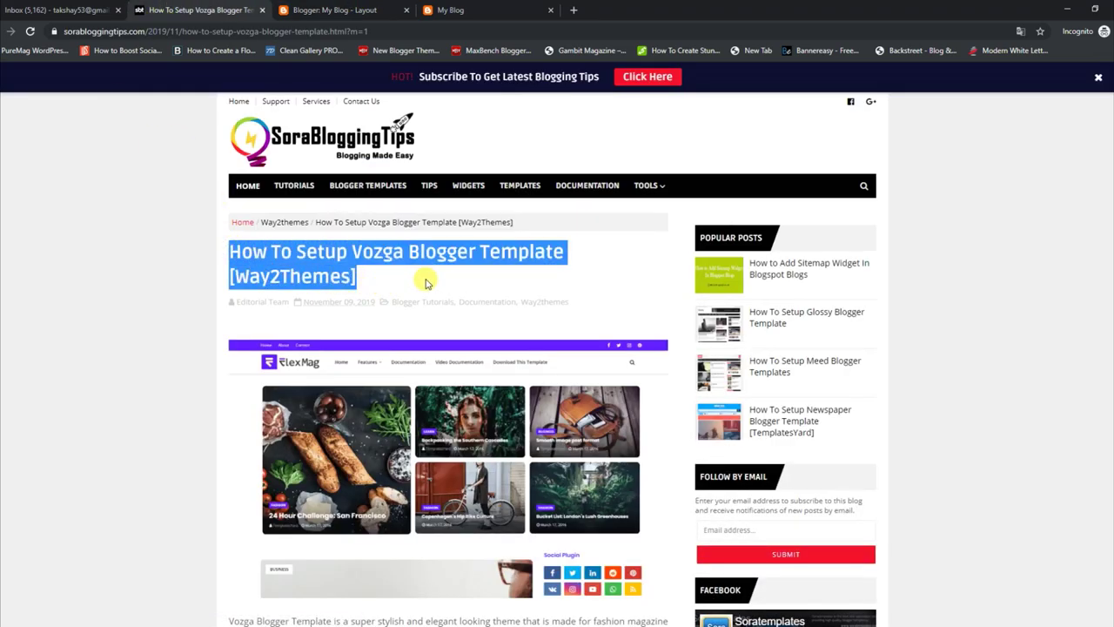
pyautogui.click(426, 280)
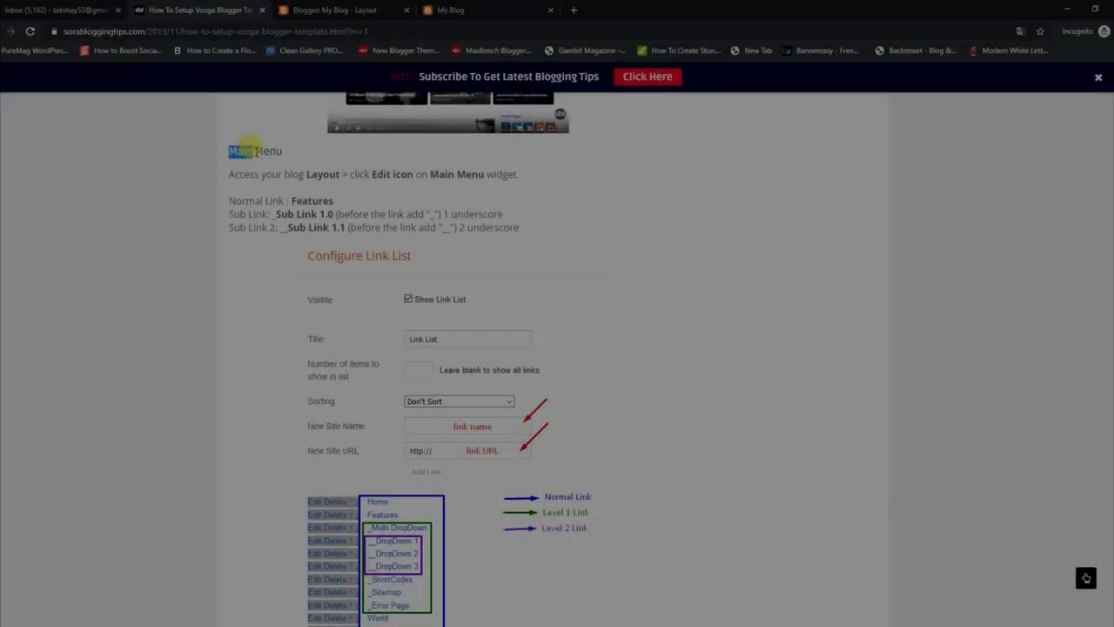
# - Read the article's Main Menu instructions, including the rules for normal links, sub links and second-level sub links
pyautogui.moveTo(229, 151); pyautogui.dragTo(508, 175)
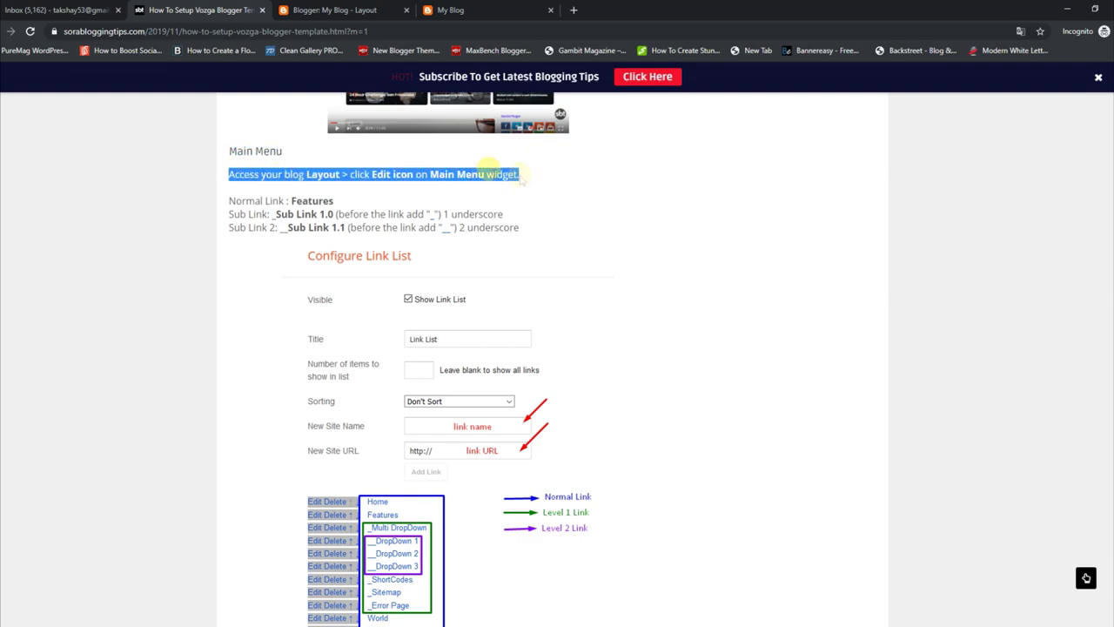
pyautogui.moveTo(229, 200); pyautogui.dragTo(344, 203)
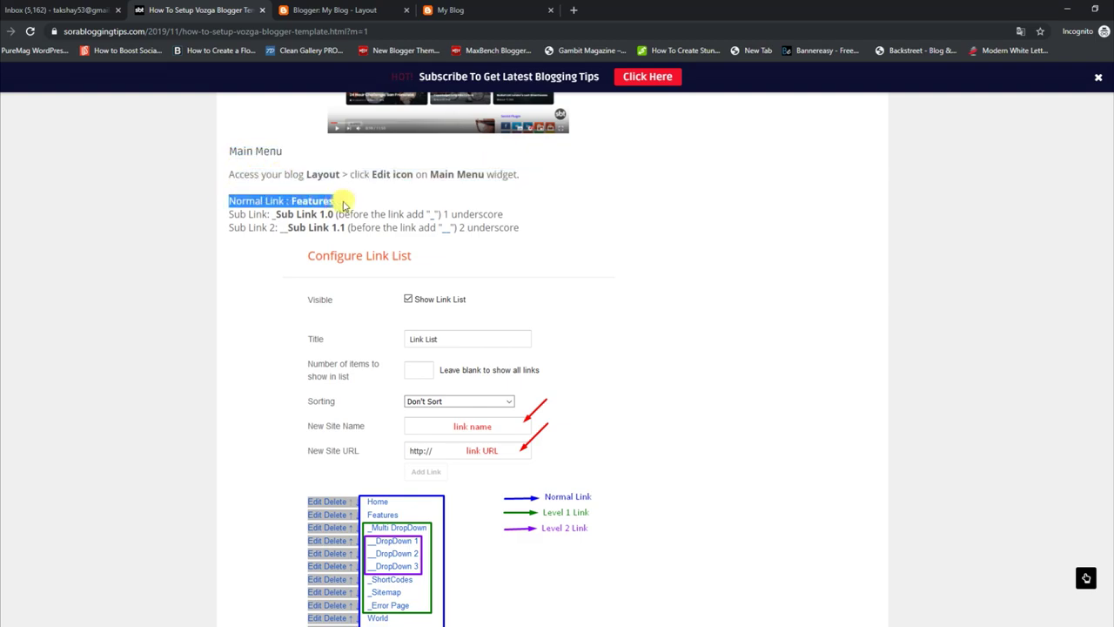
pyautogui.moveTo(229, 212); pyautogui.dragTo(507, 220)
pyautogui.moveTo(232, 228); pyautogui.dragTo(527, 229)
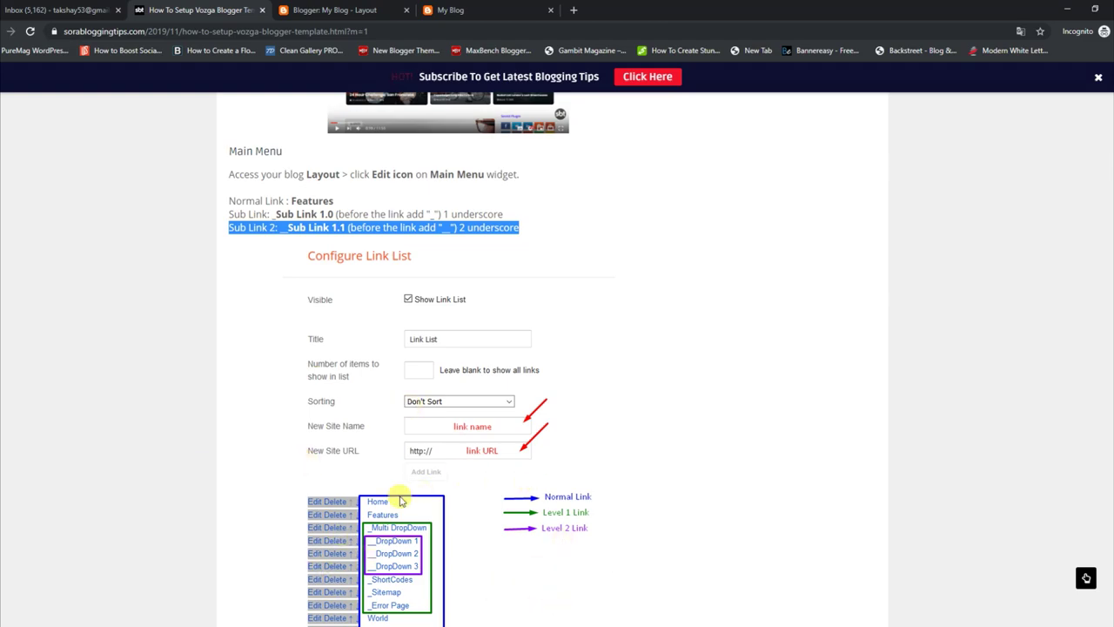
# - Examine the Features menu and its Multi DropDown submenu on the demo blog
pyautogui.click(452, 10)
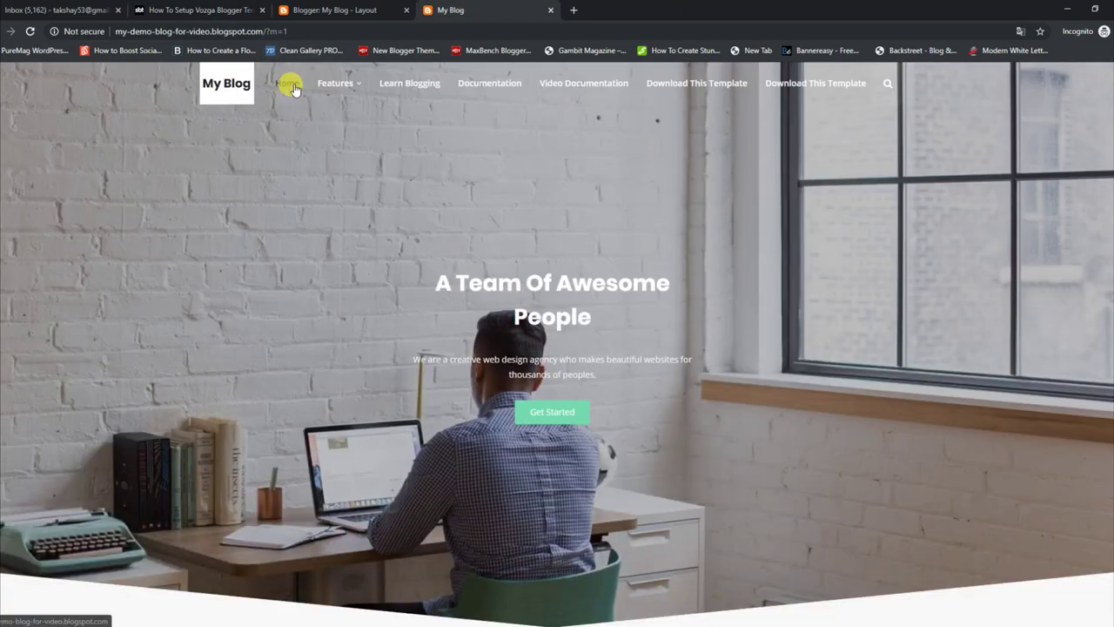
pyautogui.moveTo(336, 83)
pyautogui.moveTo(353, 116)
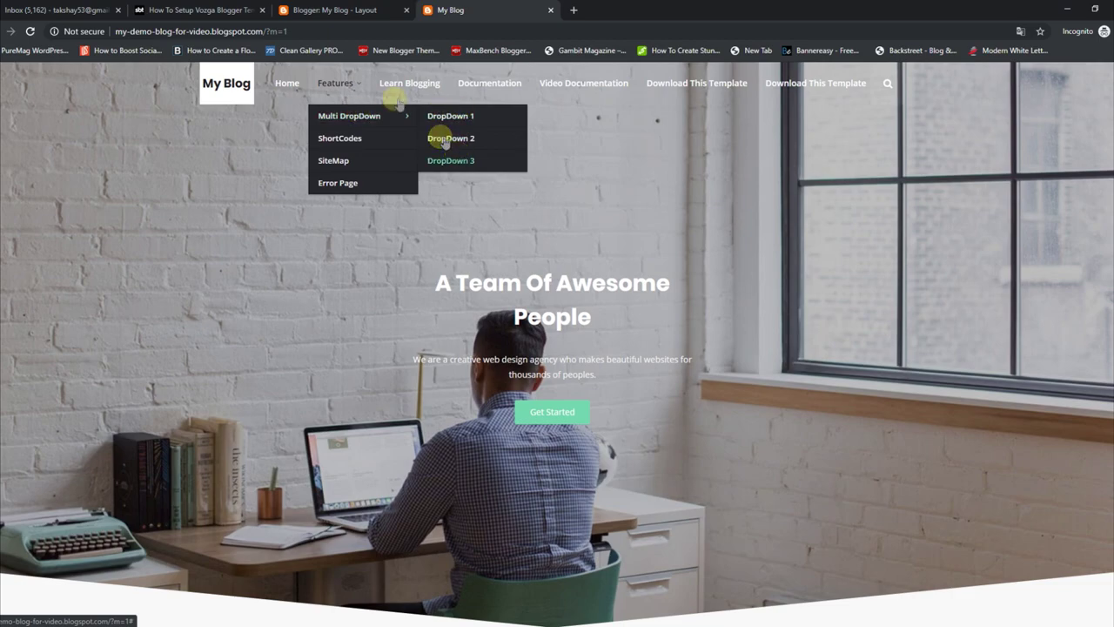
# - In the Main Menu link list of the Blogger layout, rename the __DropDown 2 entry to "__link 2" and save the gadget and arrangement
pyautogui.click(335, 10)
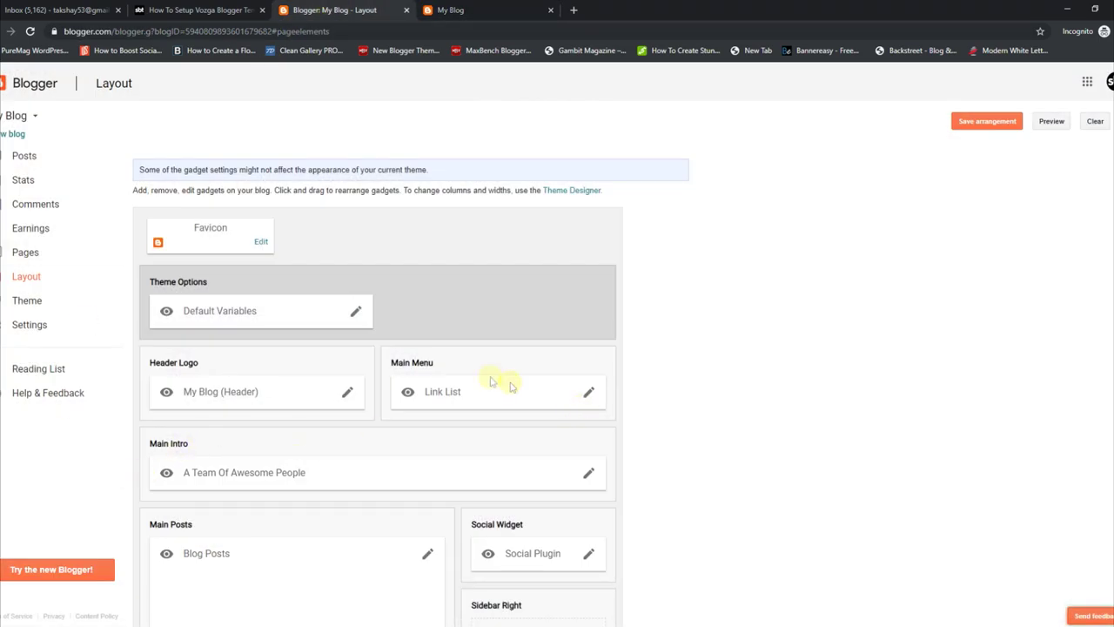
pyautogui.click(589, 394)
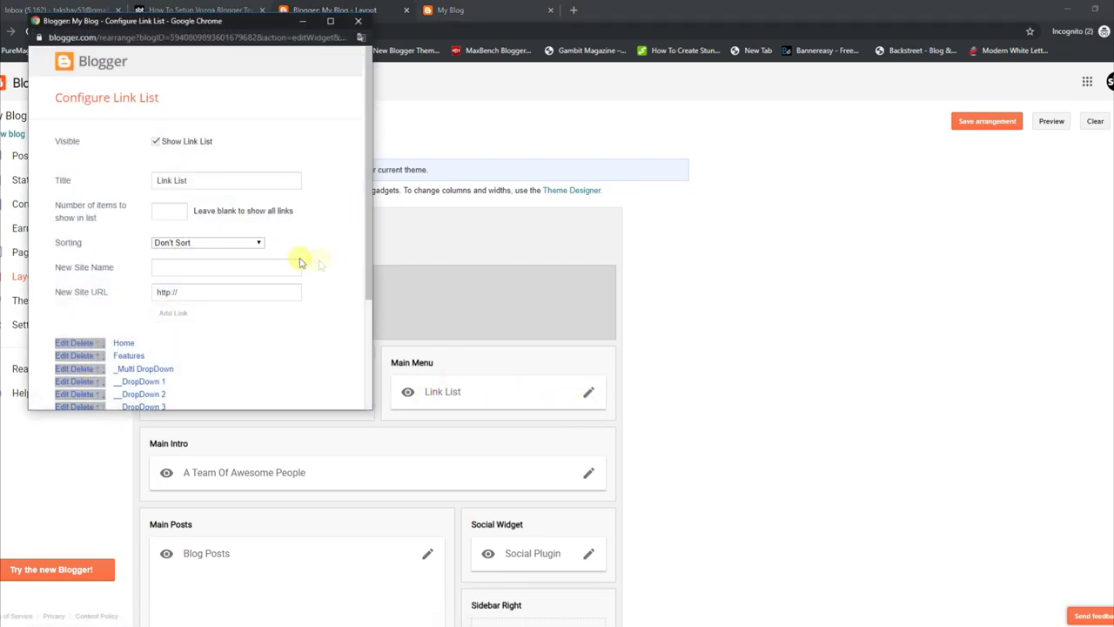
pyautogui.moveTo(368, 252); pyautogui.dragTo(368, 299)
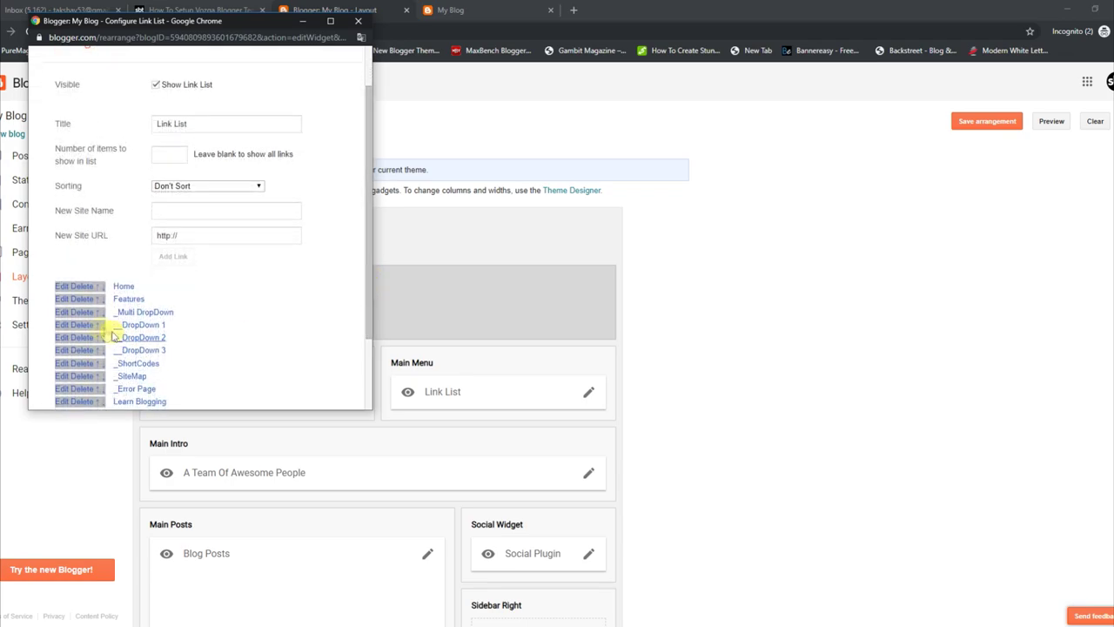
pyautogui.click(64, 339)
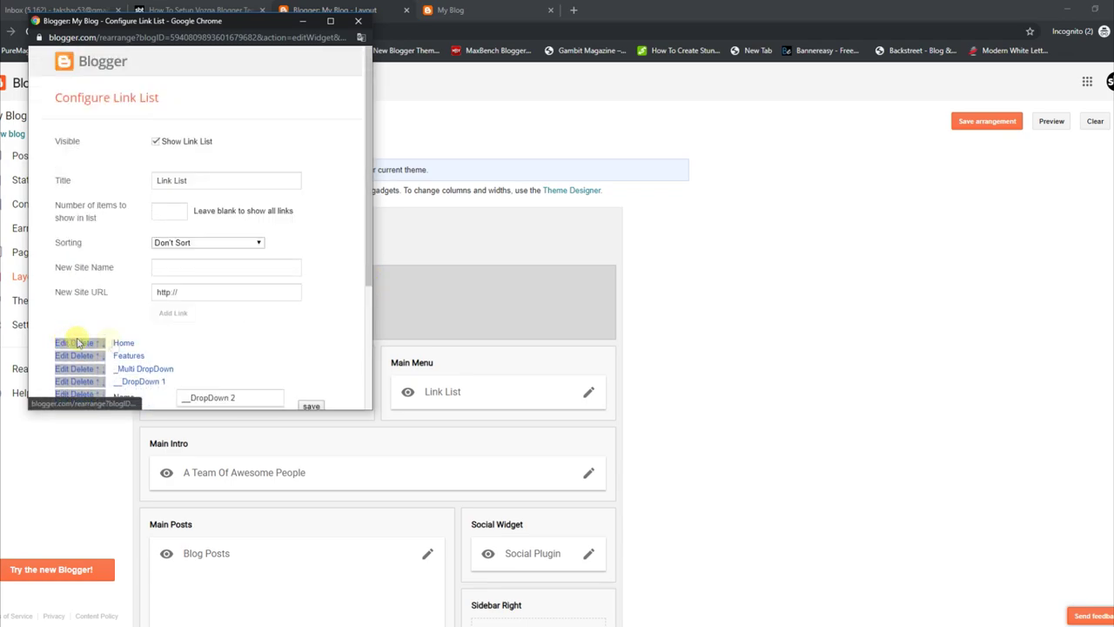
pyautogui.moveTo(368, 264); pyautogui.dragTo(357, 355)
pyautogui.scroll(-1, 358, 355)
pyautogui.click(238, 248)
pyautogui.press('BackSpace')
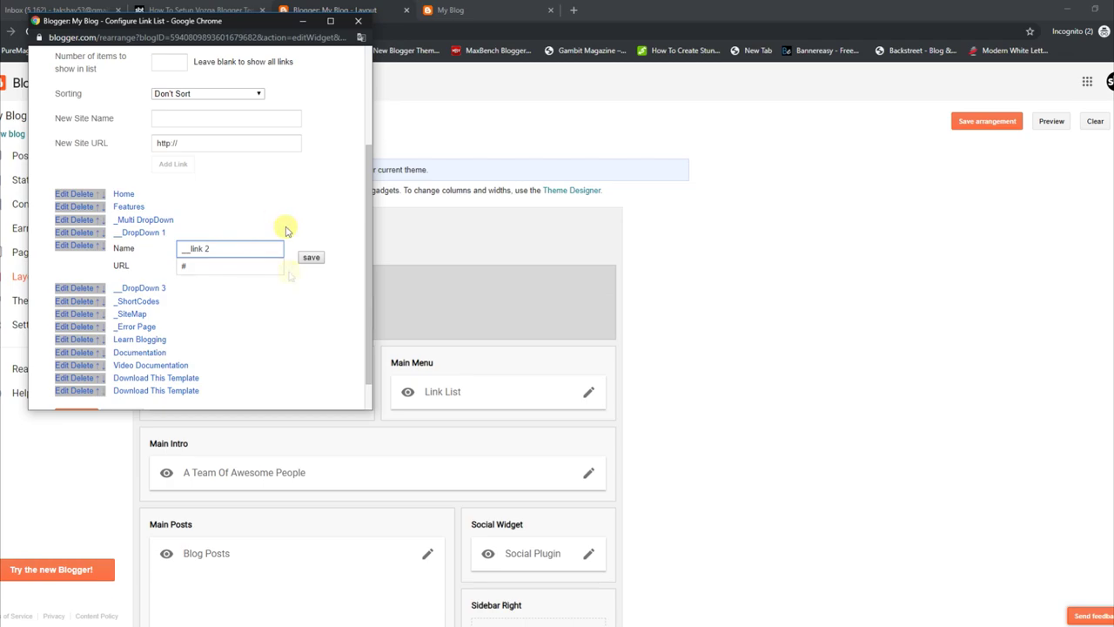
pyautogui.click(311, 260)
pyautogui.click(85, 383)
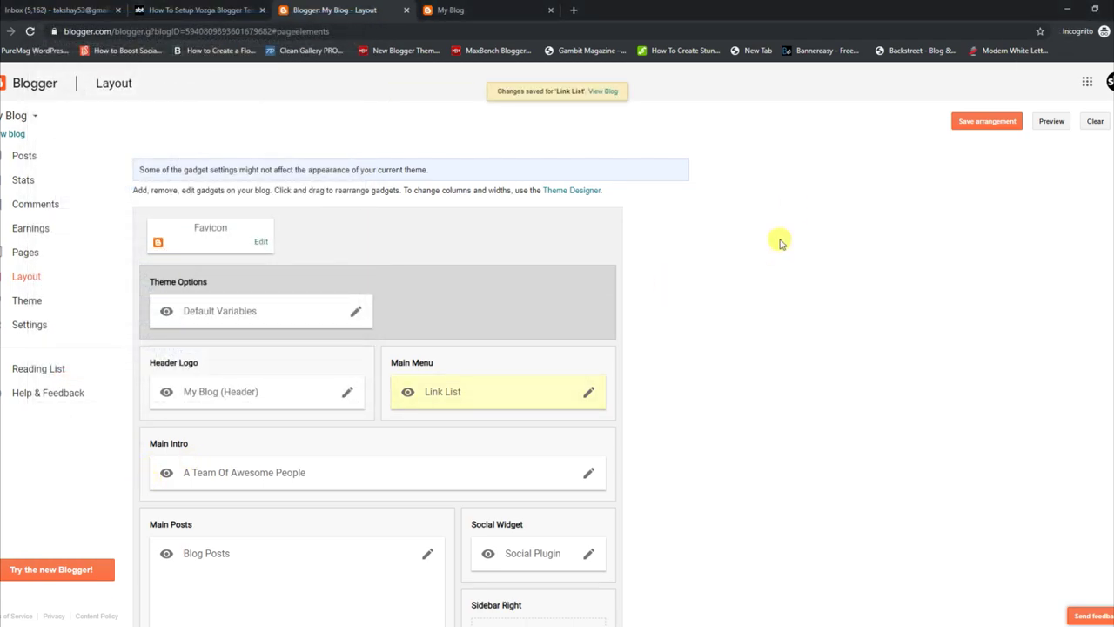
pyautogui.click(957, 121)
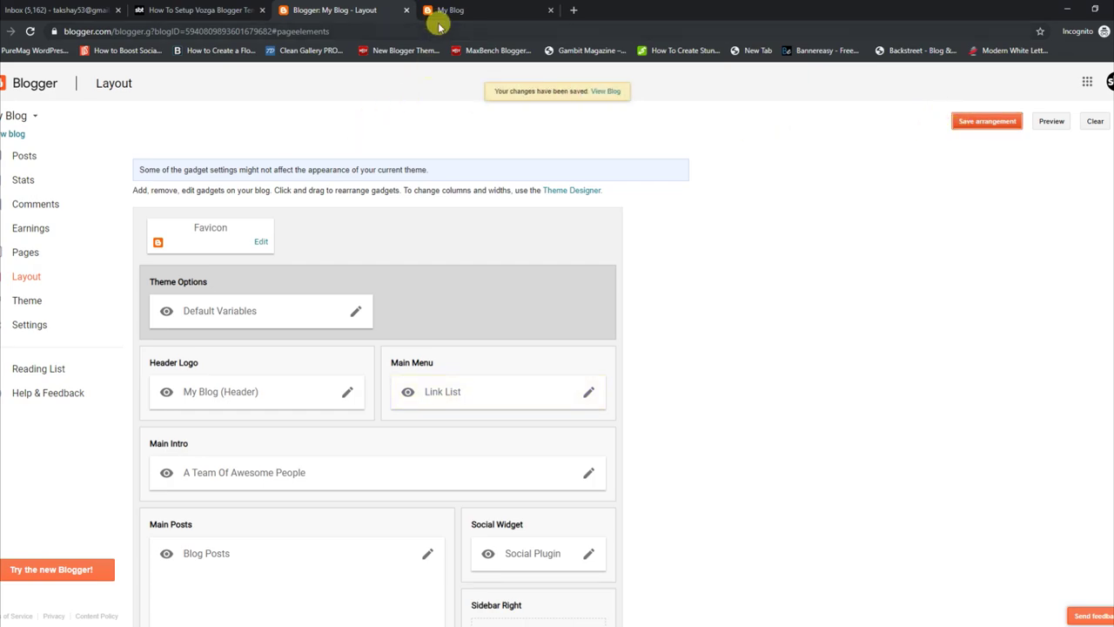
# - Reload the demo blog and check the Multi DropDown entries under Features
pyautogui.click(440, 13)
pyautogui.click(30, 33)
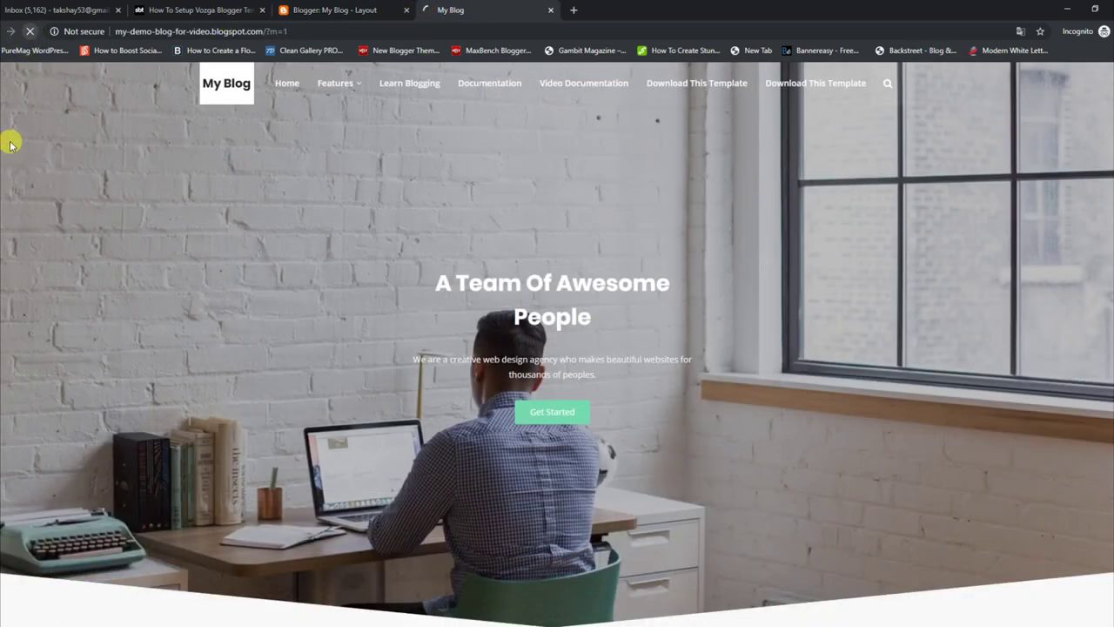
pyautogui.moveTo(337, 86)
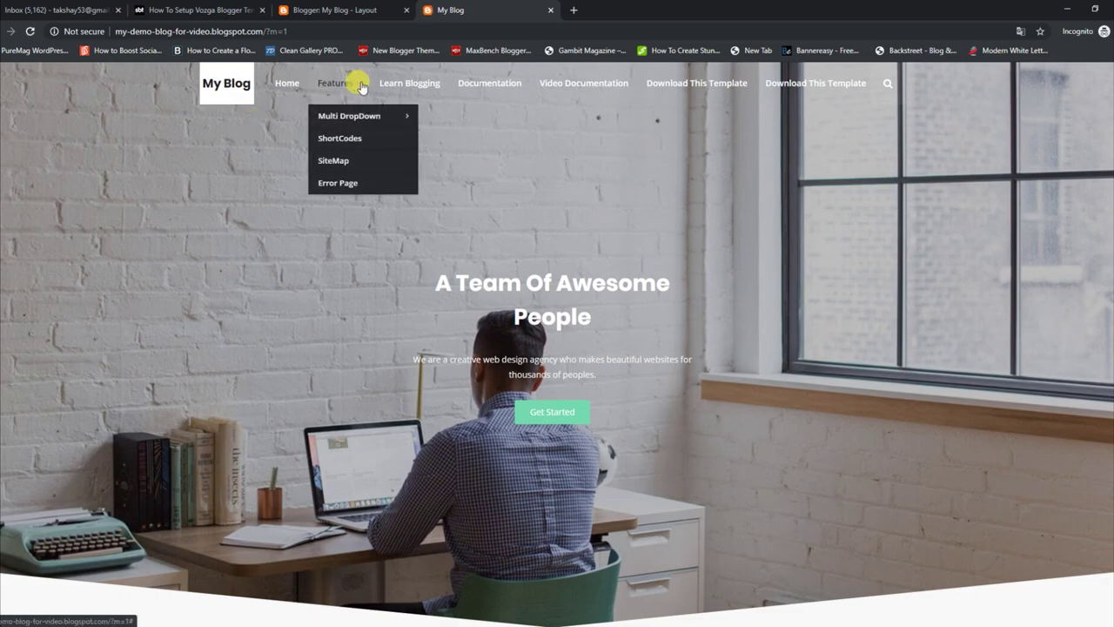
pyautogui.moveTo(355, 112)
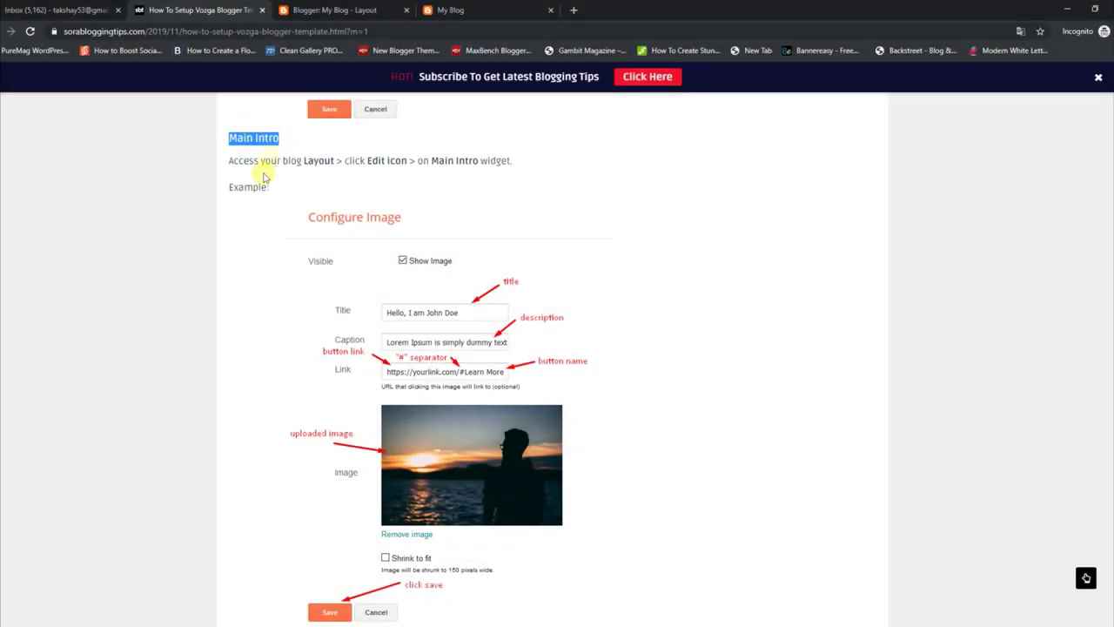
# - Read the article's Main Intro instructions and example, and compare them with the intro banner on the demo blog
pyautogui.click(248, 177)
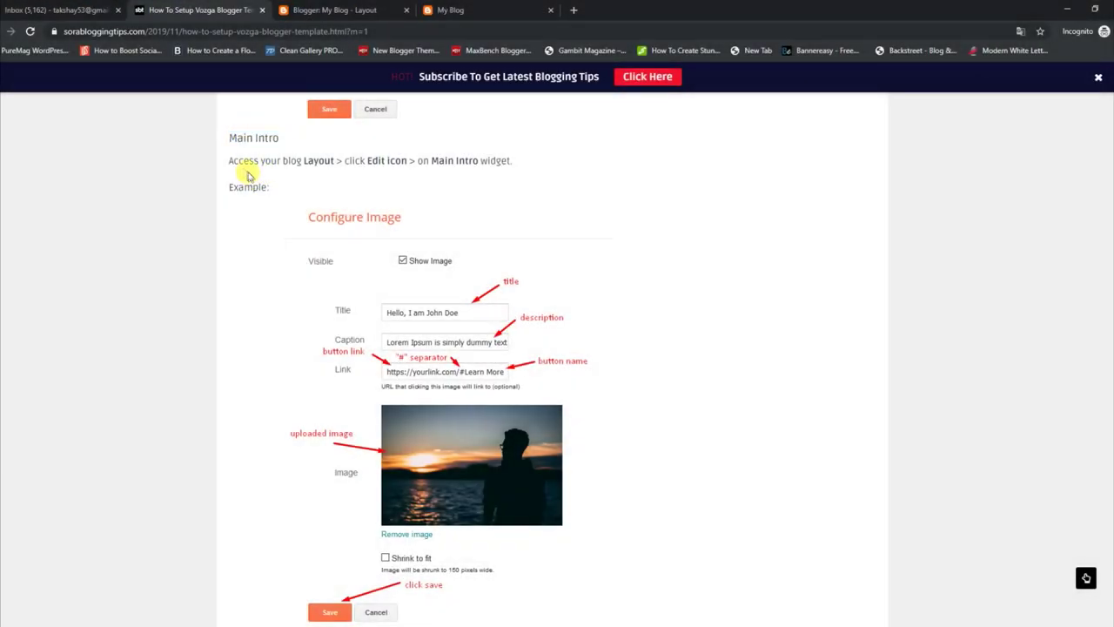
pyautogui.moveTo(230, 160); pyautogui.dragTo(509, 160)
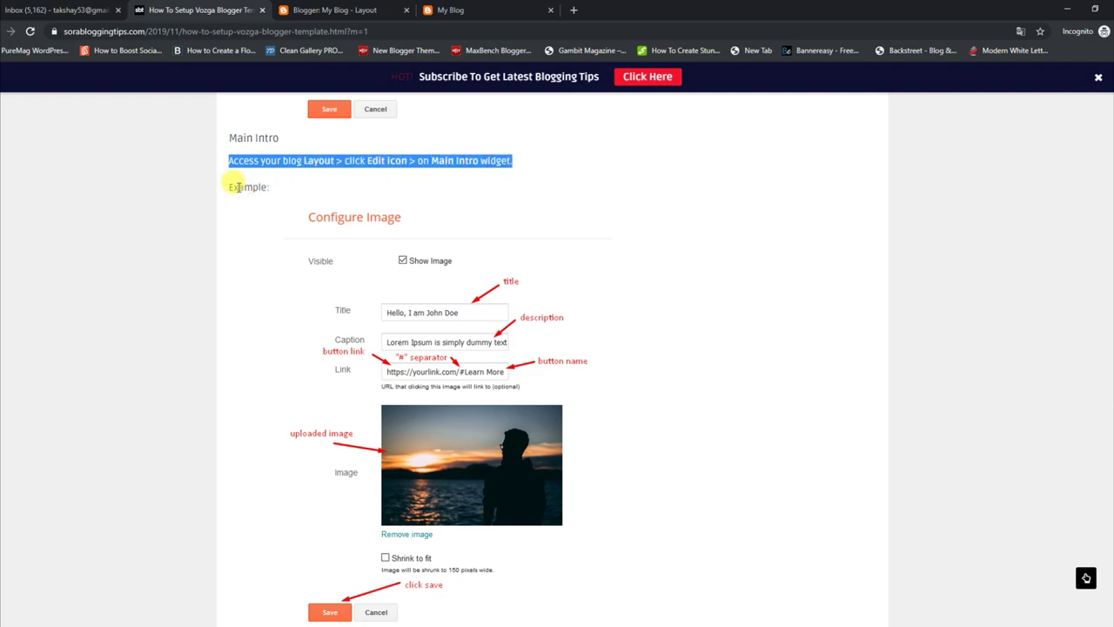
pyautogui.moveTo(228, 186); pyautogui.dragTo(277, 187)
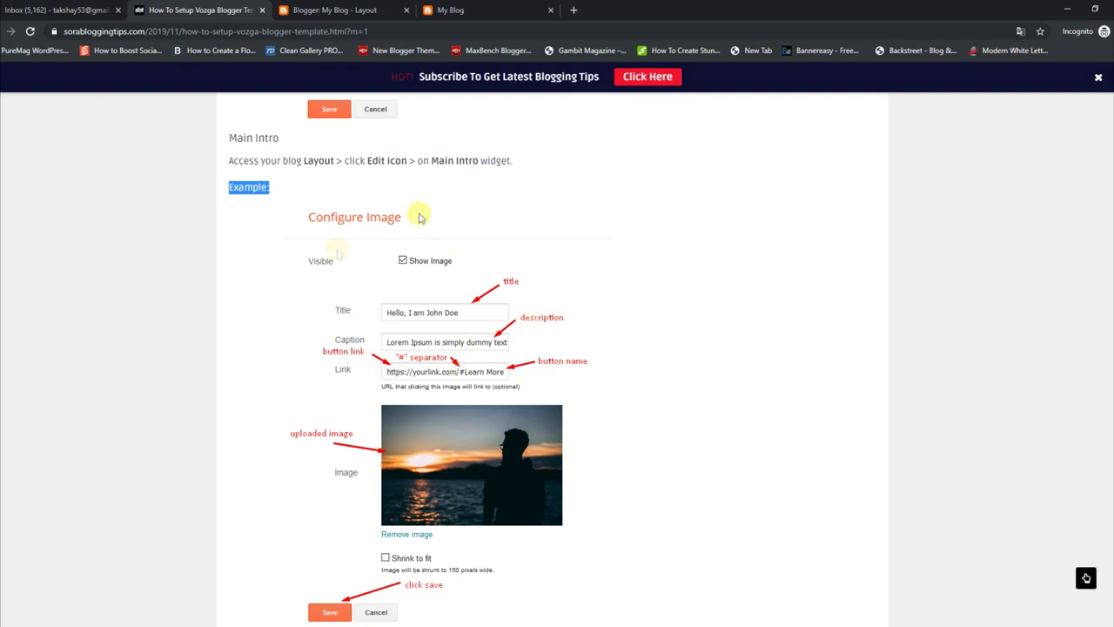
pyautogui.click(435, 9)
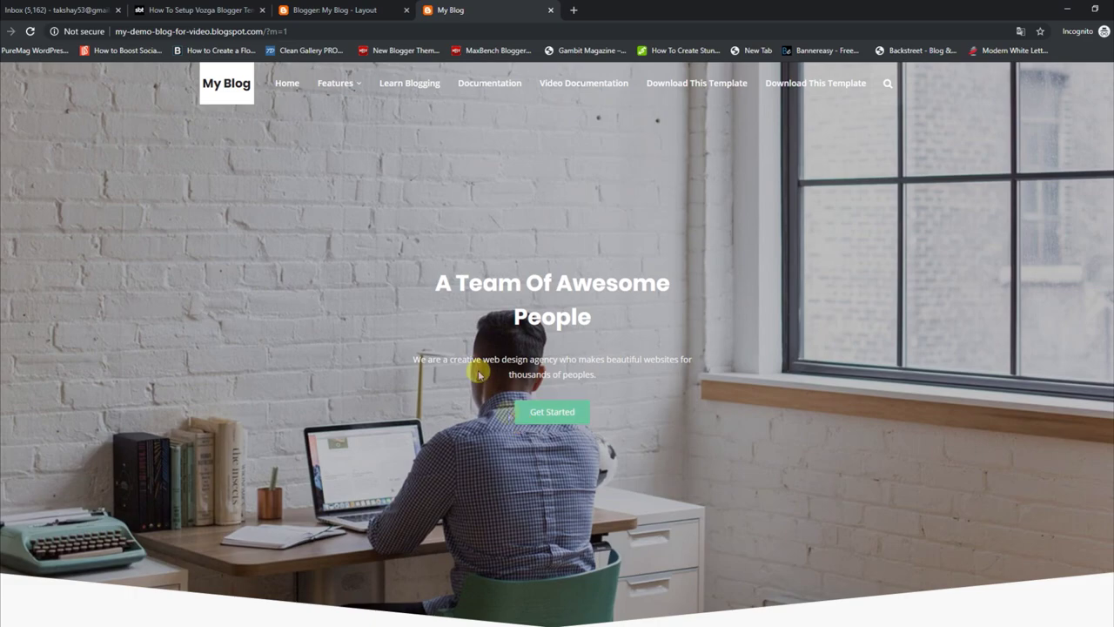
# - Open the Main Intro image gadget in the Blogger layout, review its title, caption and link fields, and save it
pyautogui.click(320, 9)
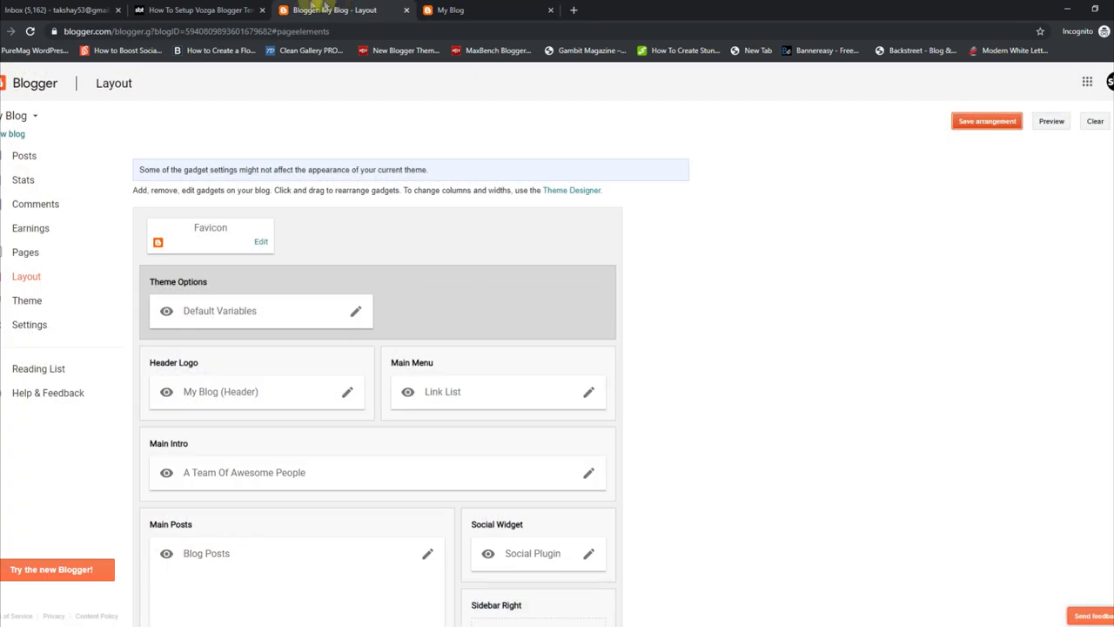
pyautogui.click(589, 477)
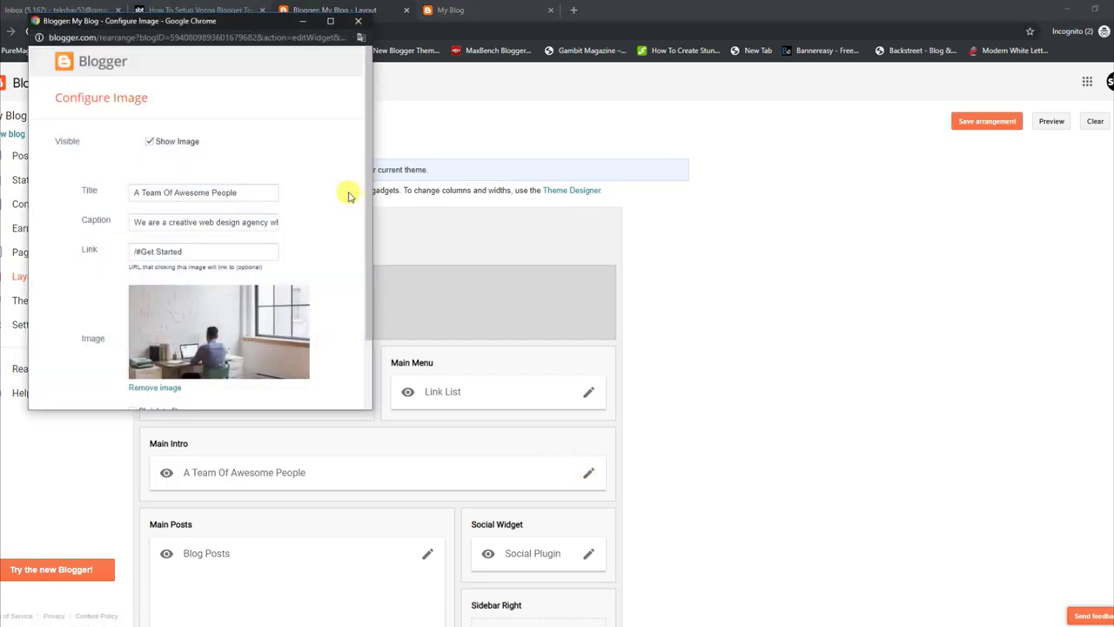
pyautogui.moveTo(365, 186); pyautogui.dragTo(366, 266)
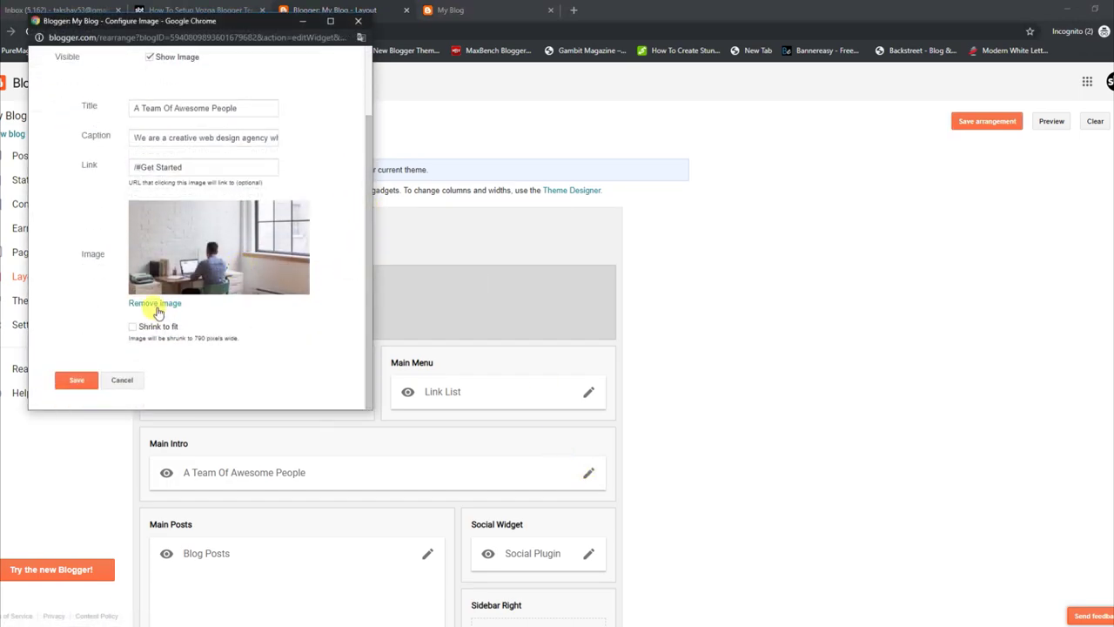
pyautogui.click(222, 108)
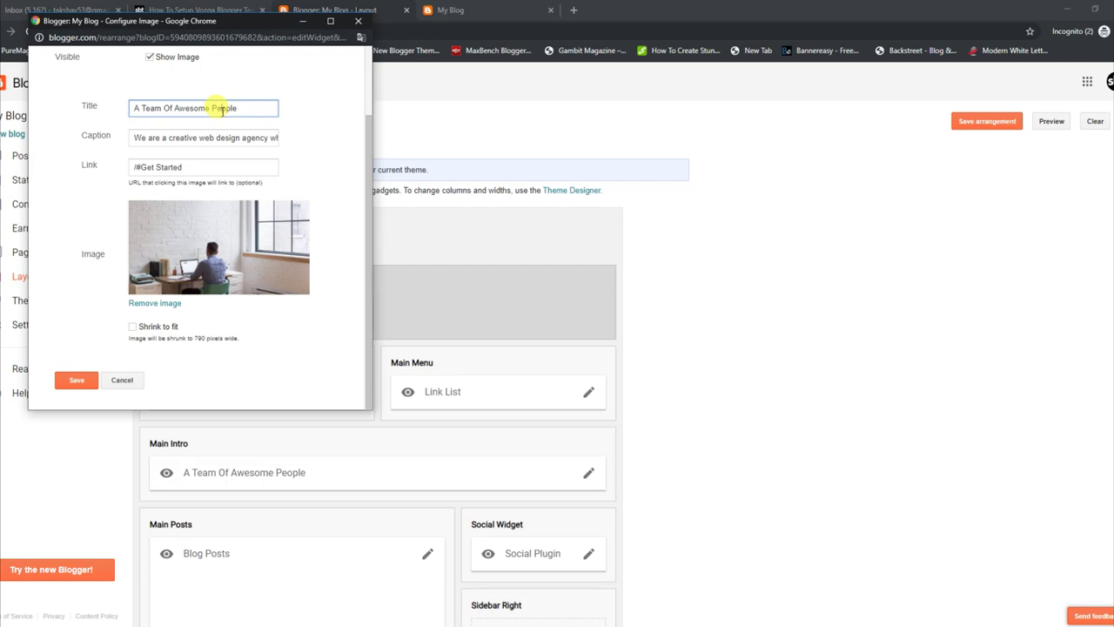
pyautogui.click(198, 138)
pyautogui.click(181, 168)
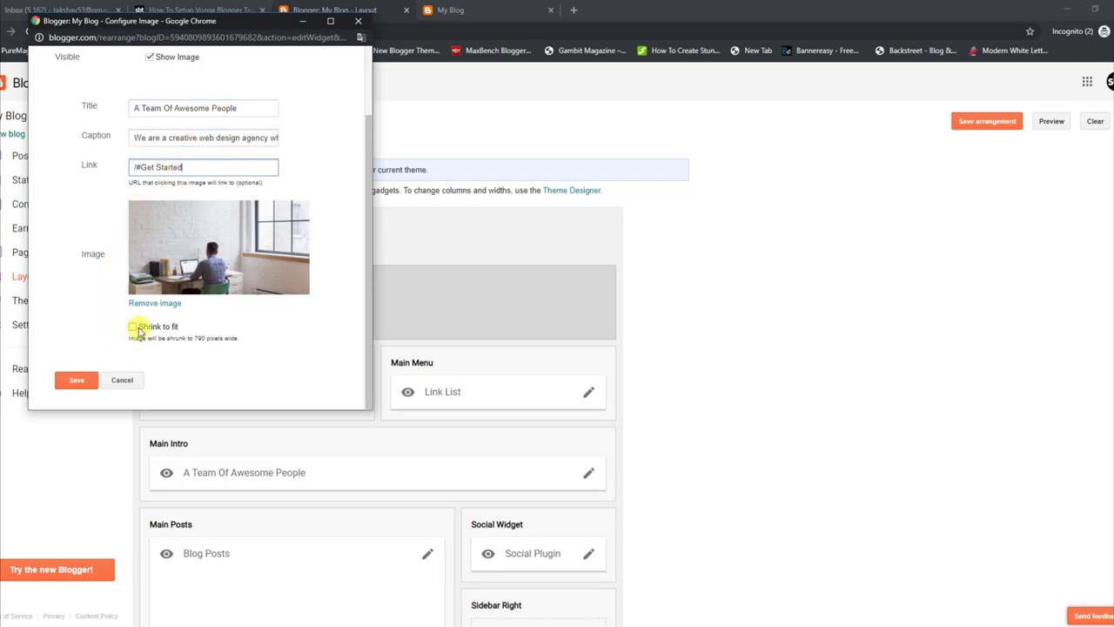
pyautogui.click(78, 380)
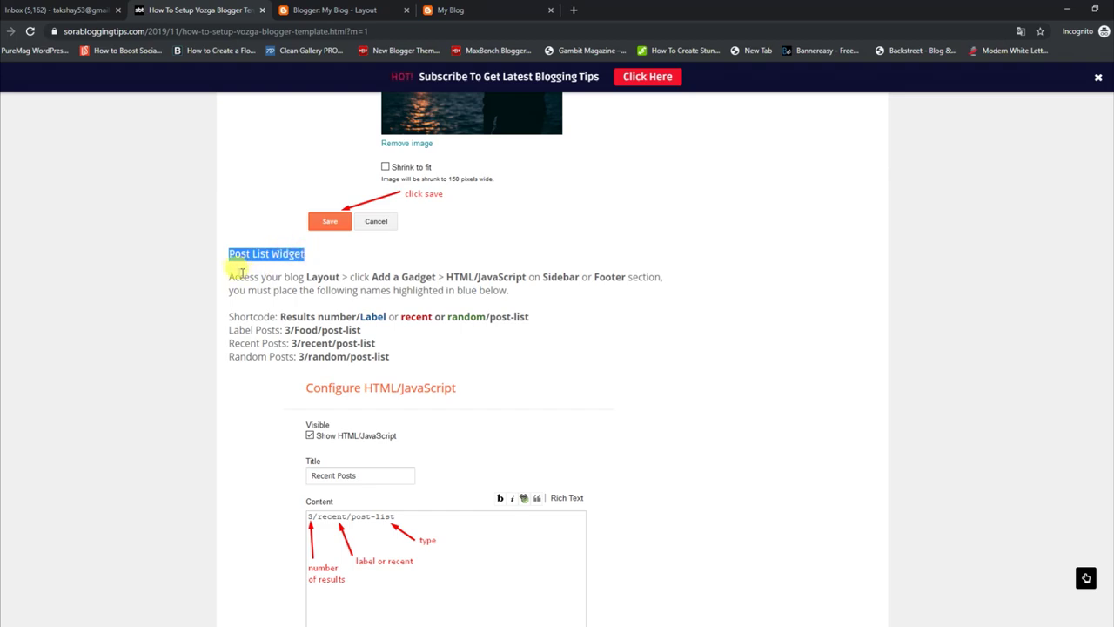
# - Read the article's Post List Widget instructions and the shortcodes for label, recent and random posts
pyautogui.moveTo(229, 279); pyautogui.dragTo(599, 298)
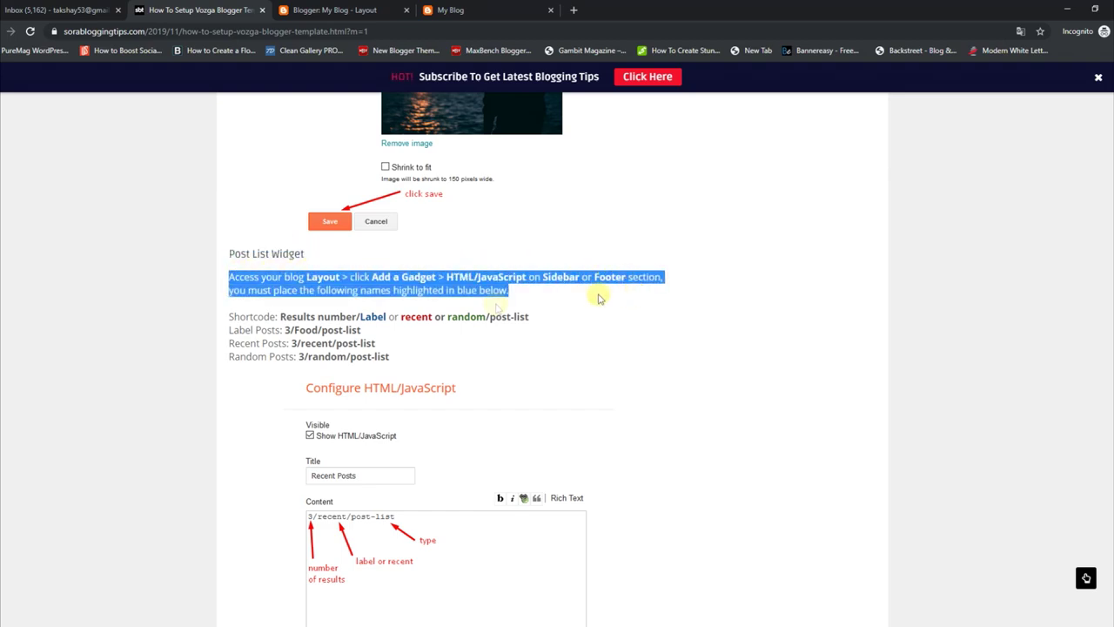
pyautogui.click(450, 344)
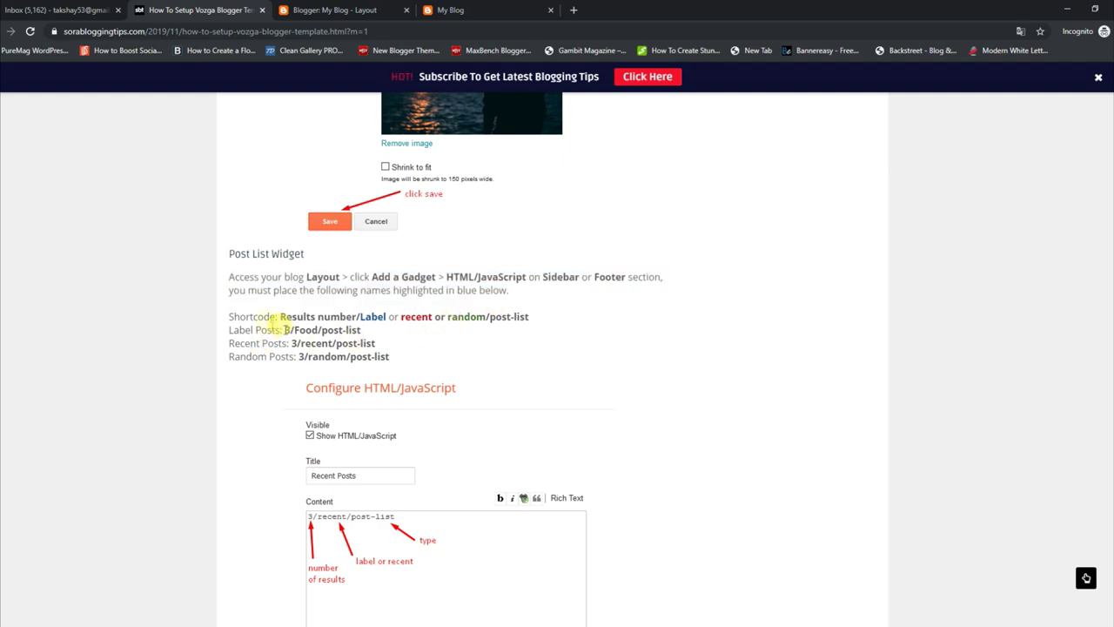
pyautogui.moveTo(229, 319); pyautogui.dragTo(534, 321)
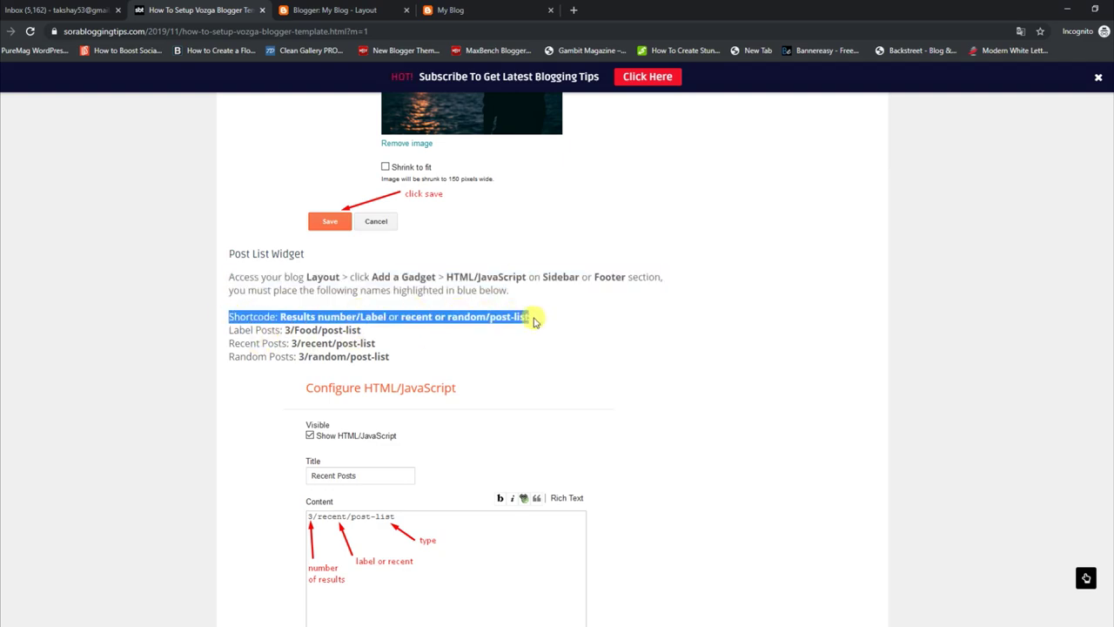
pyautogui.moveTo(224, 331); pyautogui.dragTo(380, 334)
pyautogui.moveTo(232, 341); pyautogui.dragTo(396, 346)
pyautogui.moveTo(234, 357); pyautogui.dragTo(398, 356)
pyautogui.click(403, 363)
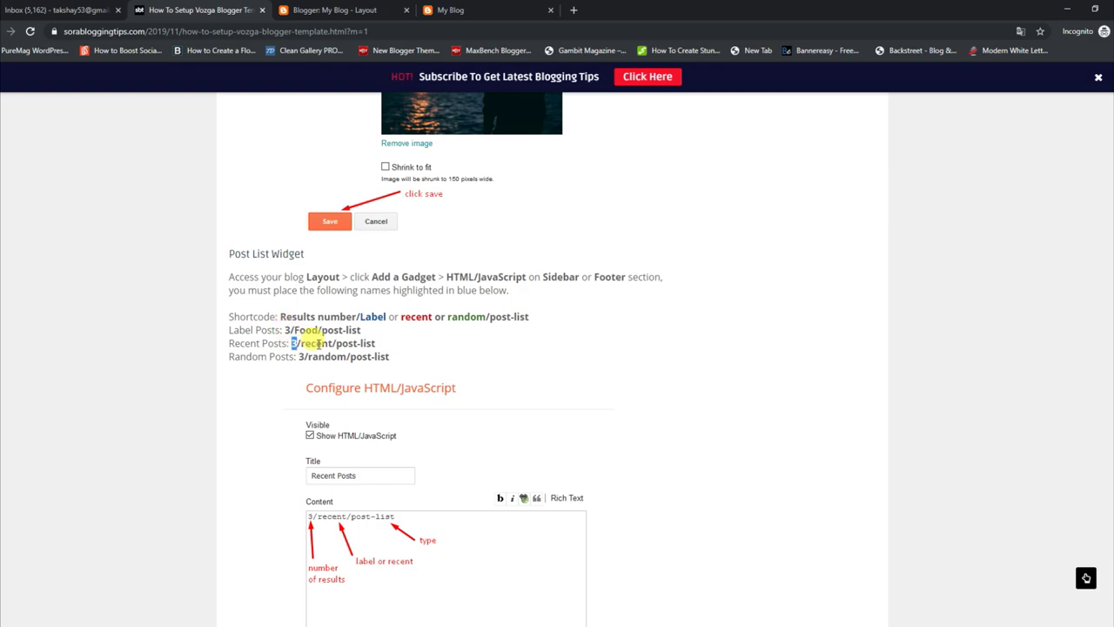
# - Copy the recent posts shortcode 3/recent/post-list from the article and look over the sidebar on the demo blog
pyautogui.moveTo(318, 343); pyautogui.dragTo(377, 347)
pyautogui.rightClick(367, 341)
pyautogui.click(383, 349)
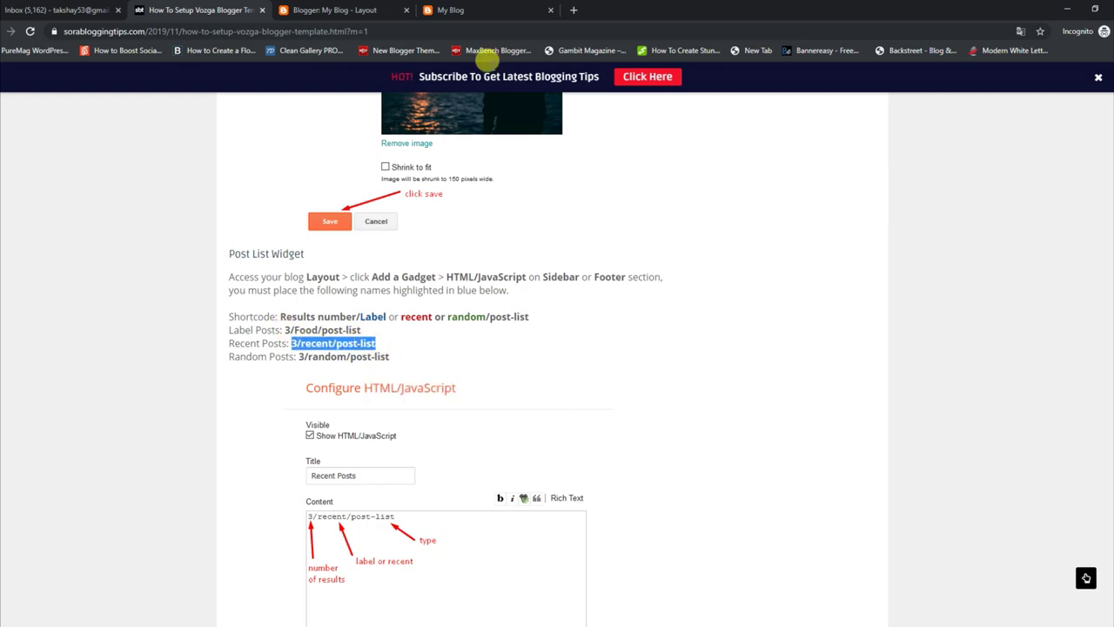
pyautogui.click(453, 9)
pyautogui.scroll(-10, 1110, 461)
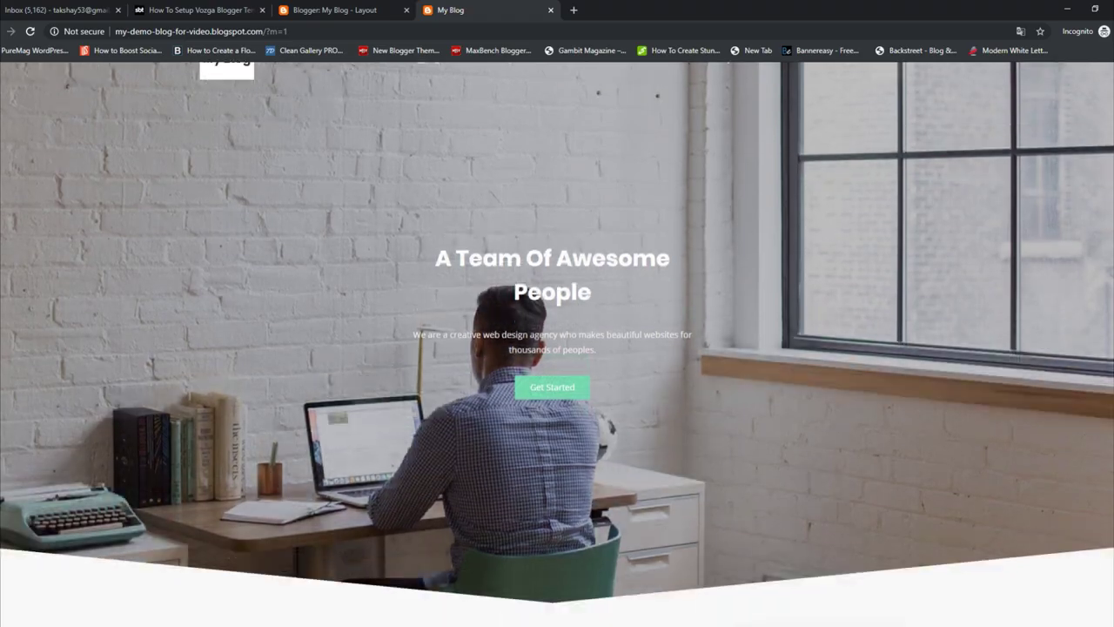
pyautogui.scroll(4, 1111, 461)
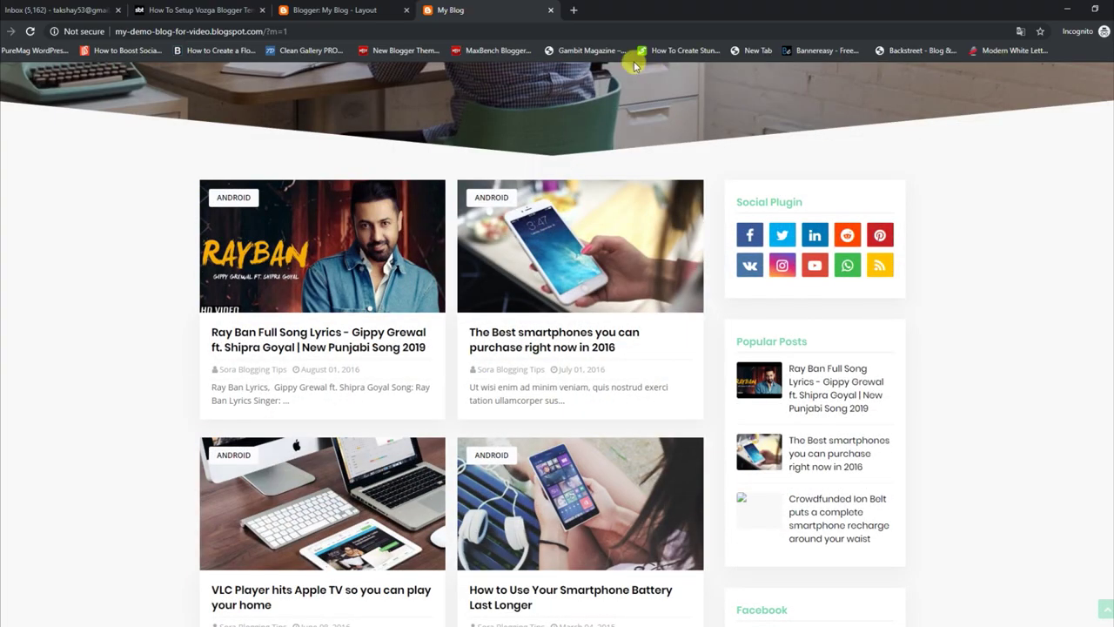
# - Add an HTML/JavaScript gadget to the Sidebar Right section of the Blogger layout with the content 3/recent/post-list and save it
pyautogui.click(344, 7)
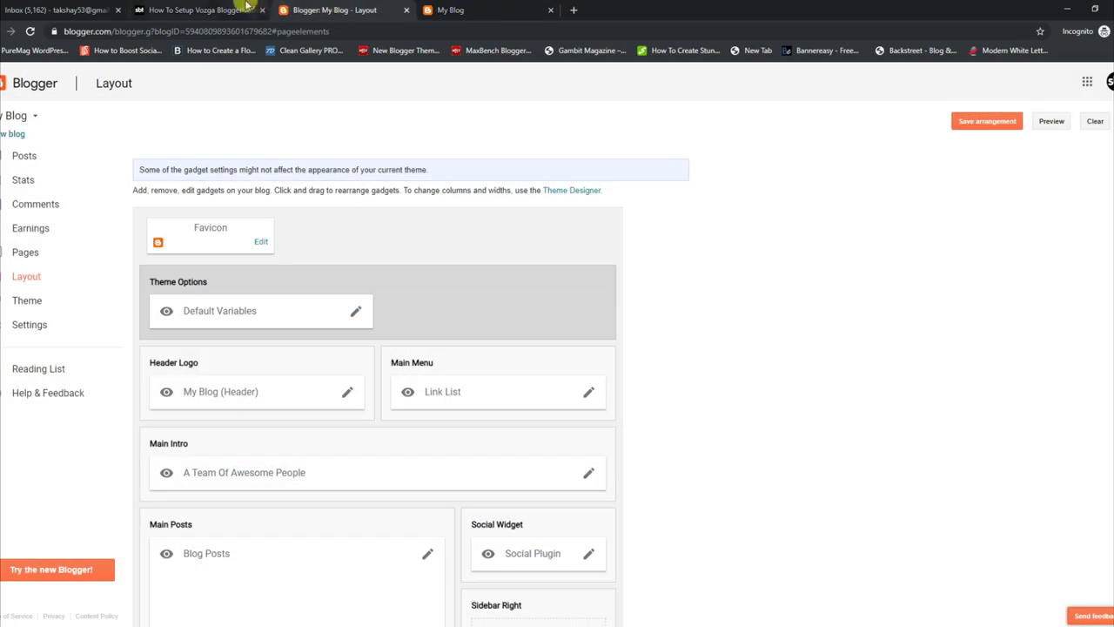
pyautogui.scroll(-4, 766, 500)
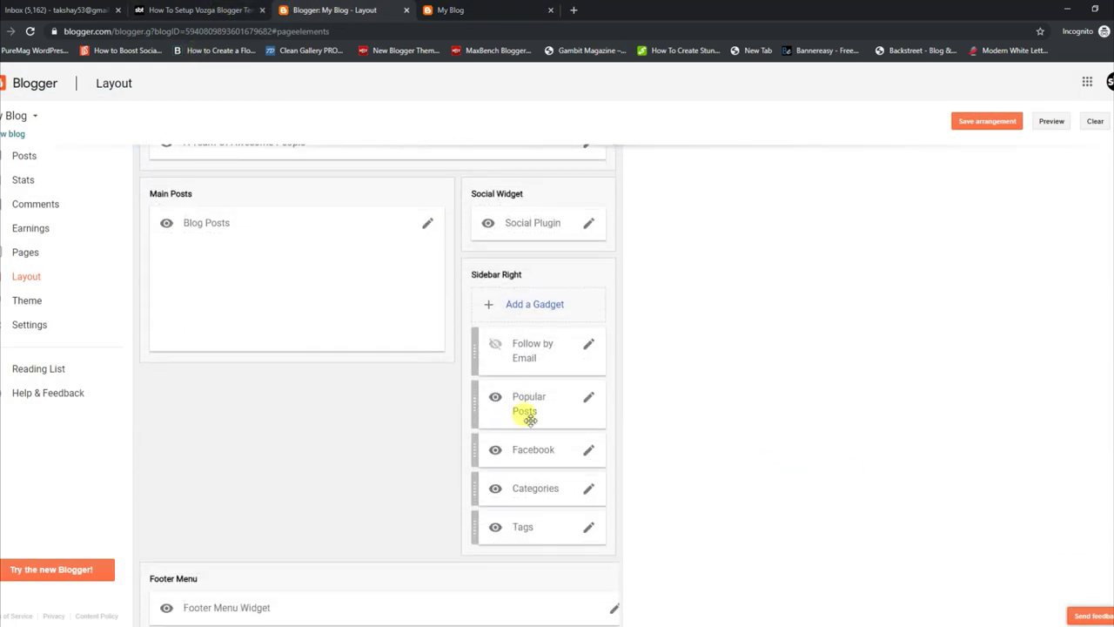
pyautogui.click(514, 304)
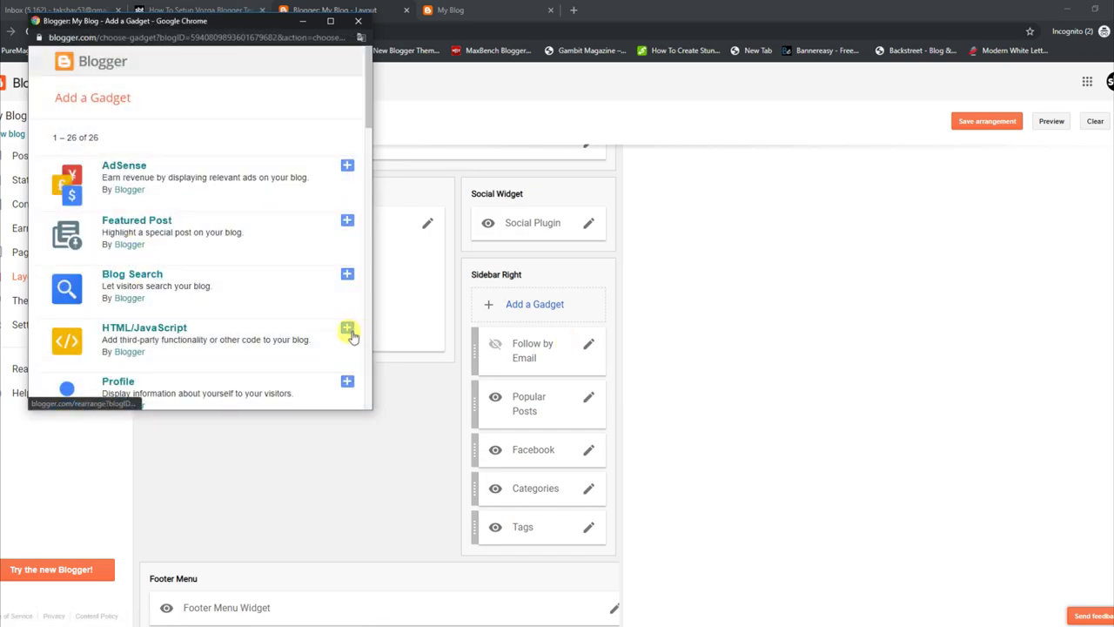
pyautogui.rightClick(128, 224)
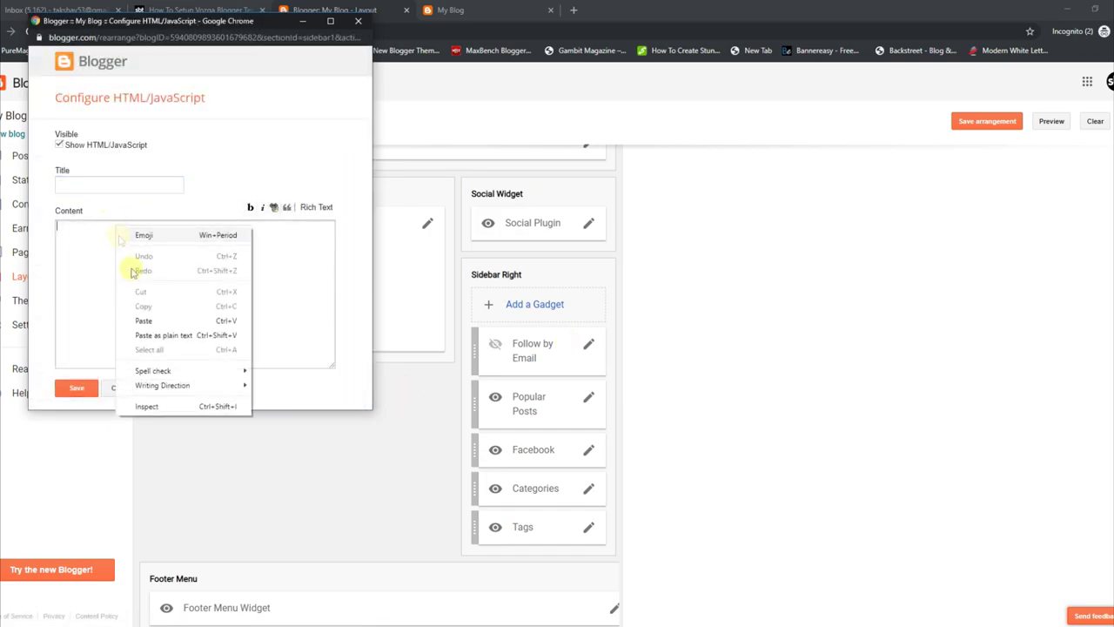
pyautogui.click(142, 329)
pyautogui.click(77, 388)
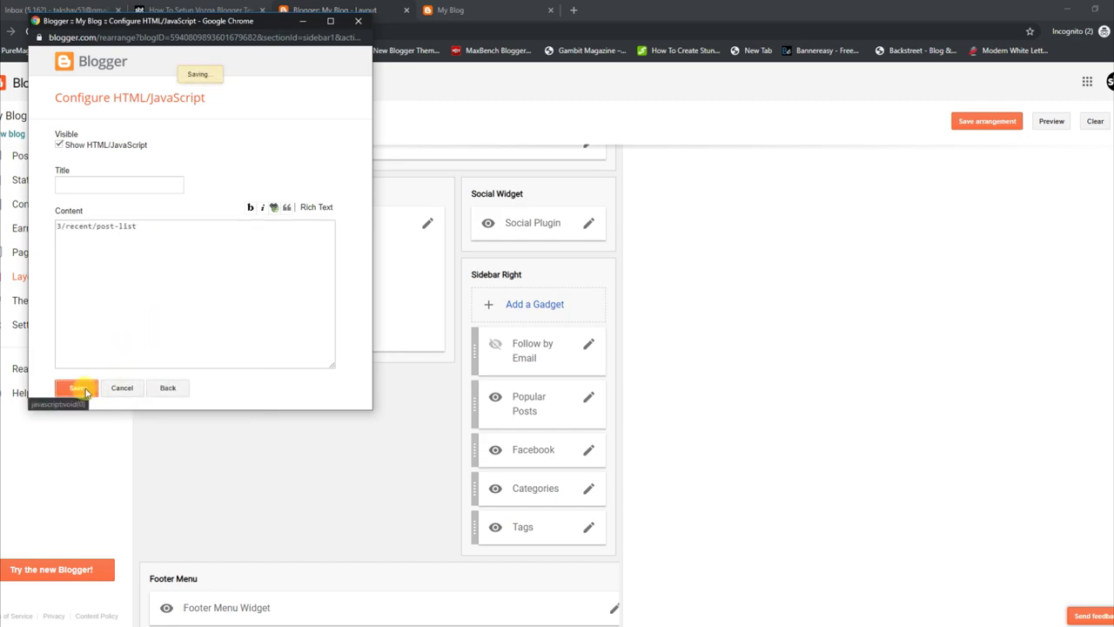
# - Reload the demo blog and check the recent posts widget in the sidebar
pyautogui.click(448, 10)
pyautogui.click(29, 32)
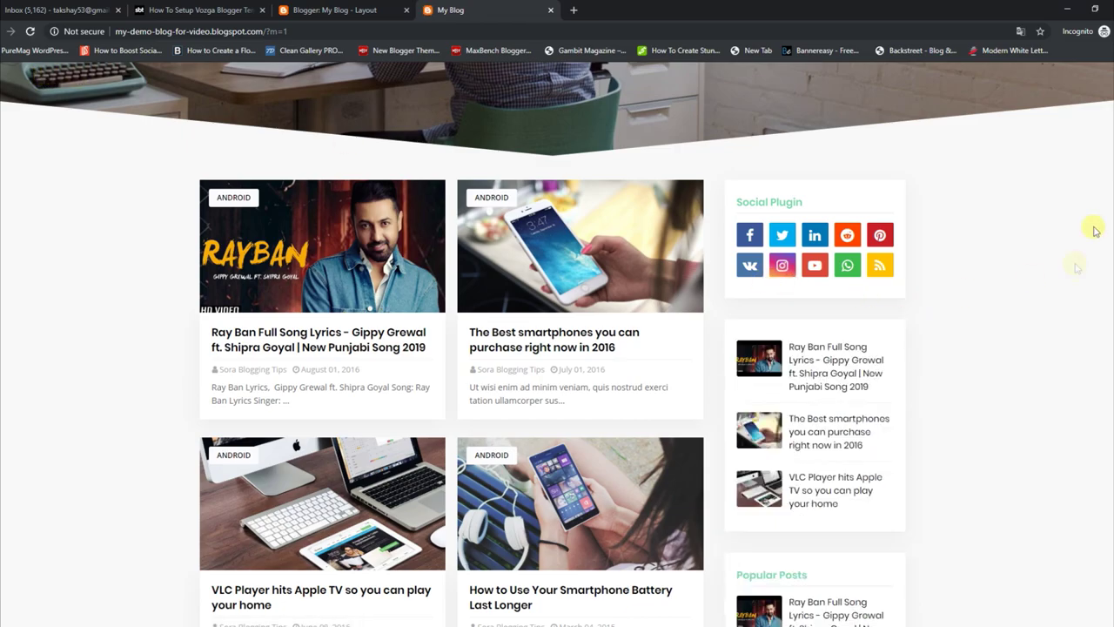
pyautogui.scroll(-1, 957, 279)
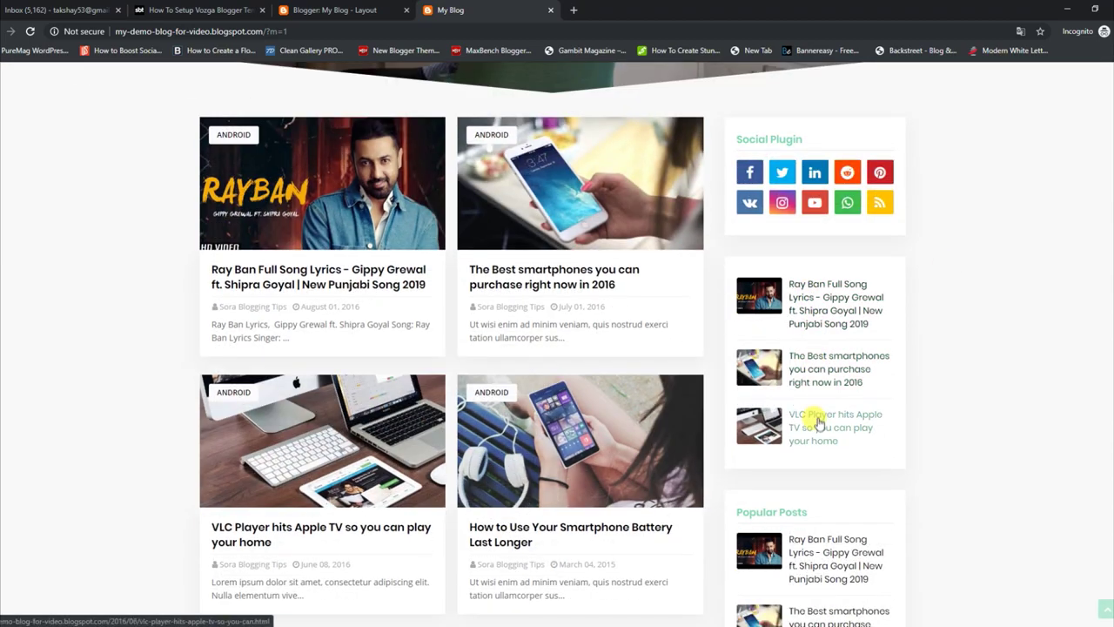
pyautogui.scroll(6, 1084, 287)
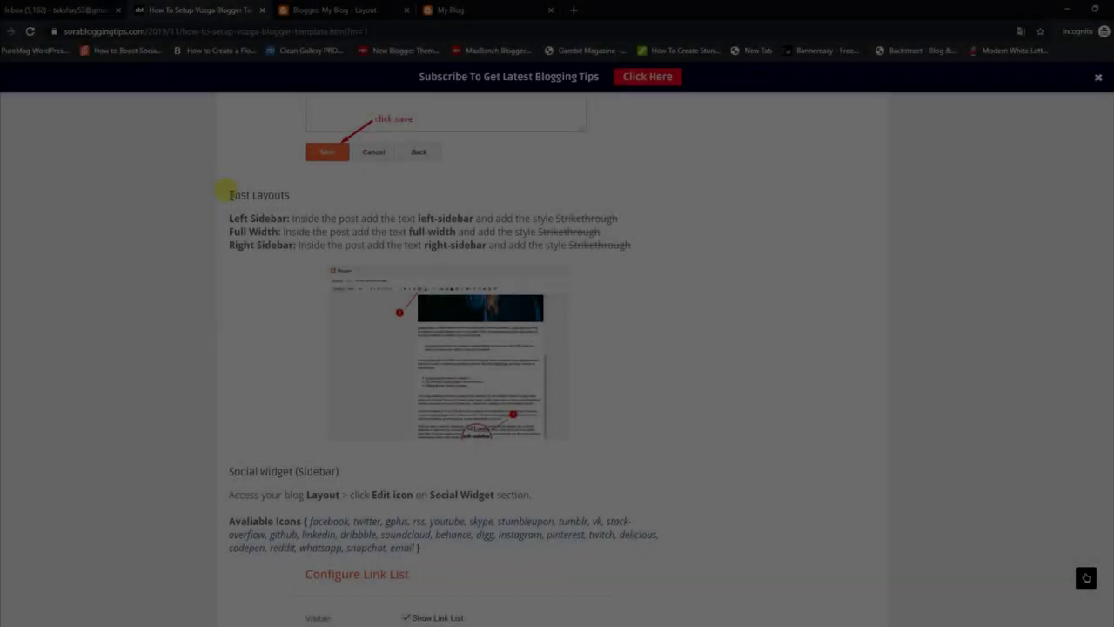
# - Read the article's Post Layouts instructions for the left sidebar, full width and right sidebar options
pyautogui.moveTo(228, 194); pyautogui.dragTo(263, 193)
pyautogui.click(231, 281)
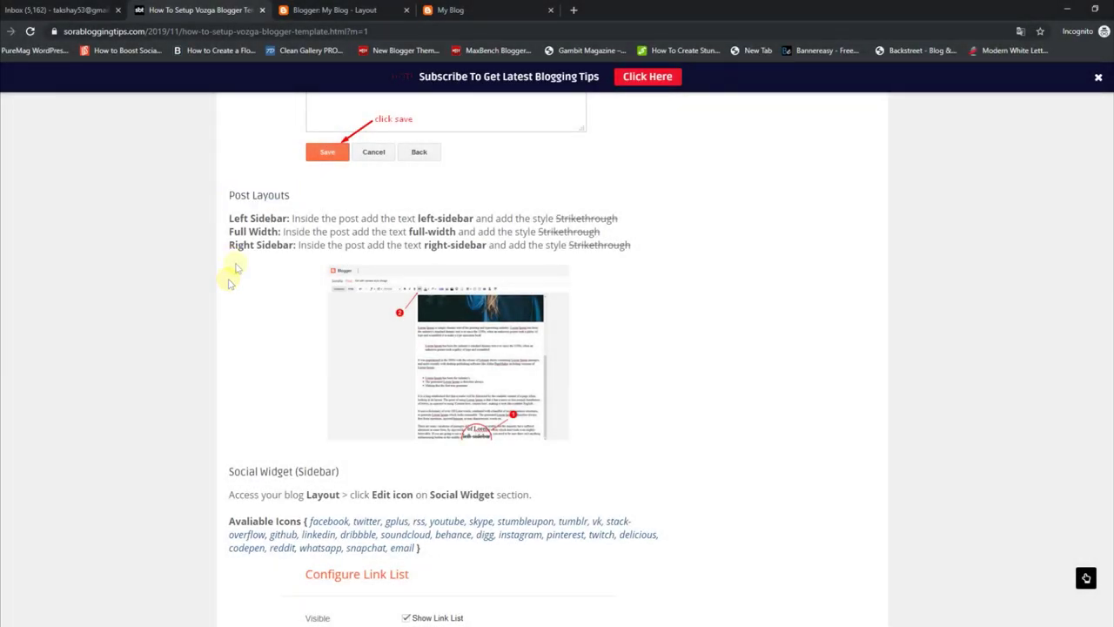
pyautogui.moveTo(230, 218); pyautogui.dragTo(601, 221)
pyautogui.moveTo(230, 231); pyautogui.dragTo(586, 232)
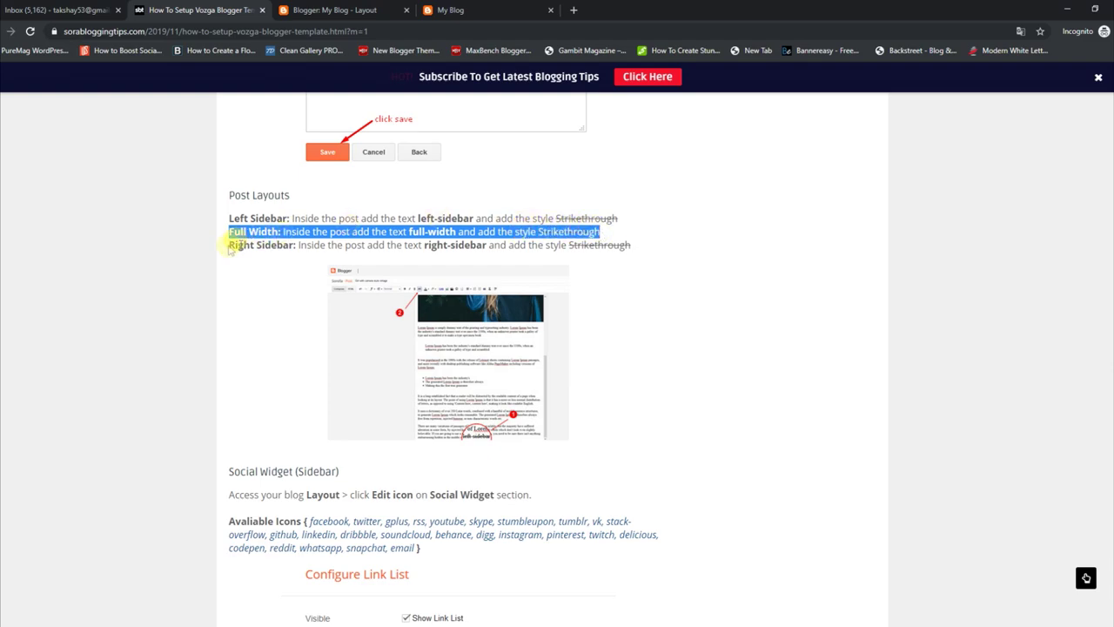
pyautogui.moveTo(228, 244); pyautogui.dragTo(581, 270)
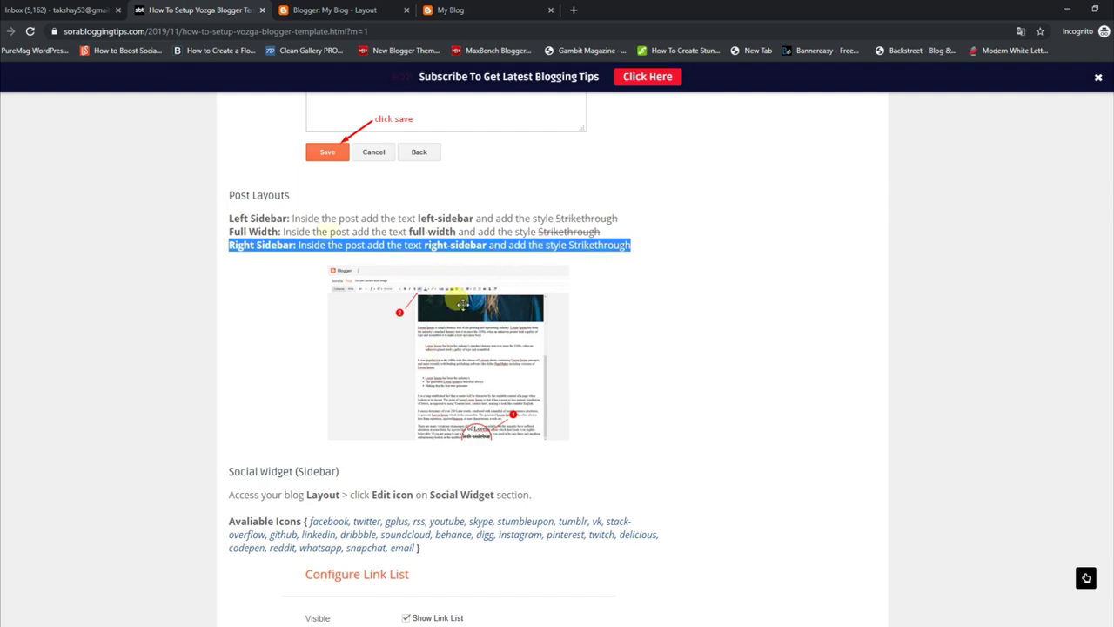
# - Open the post "VLC Player hits Apple TV so you can play your home" in Compose view and delete its closing left-sidebar text
pyautogui.click(361, 10)
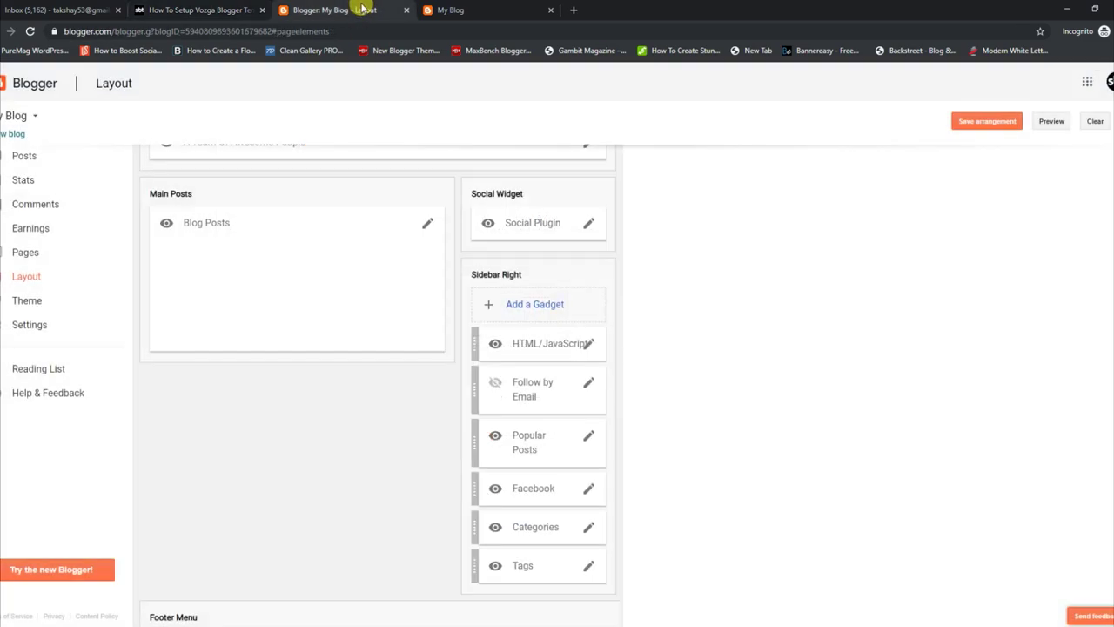
pyautogui.click(32, 155)
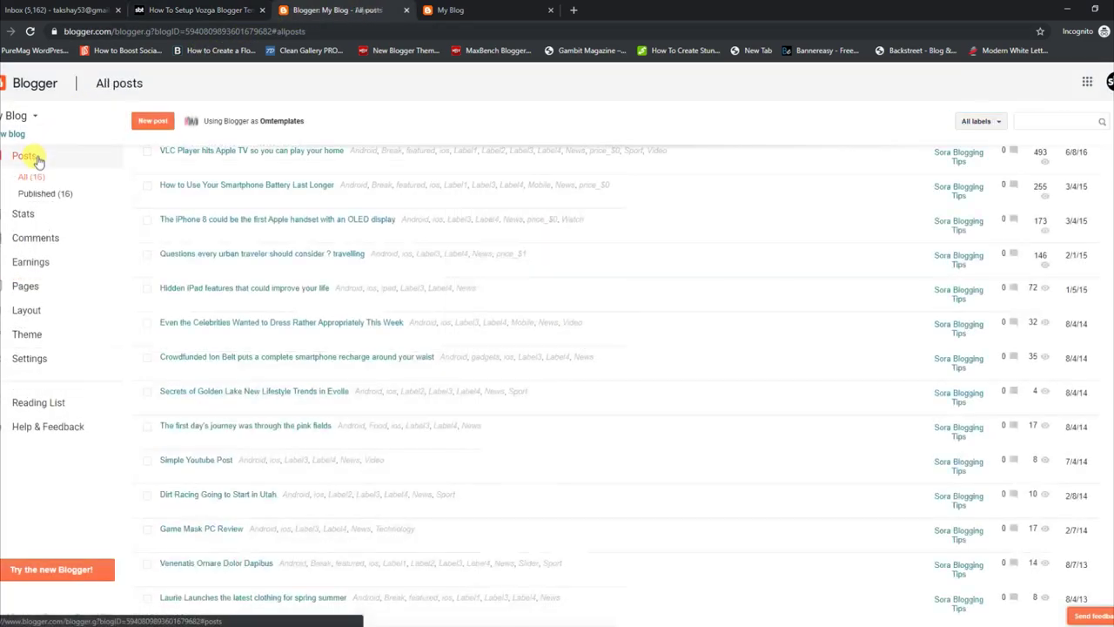
pyautogui.click(168, 165)
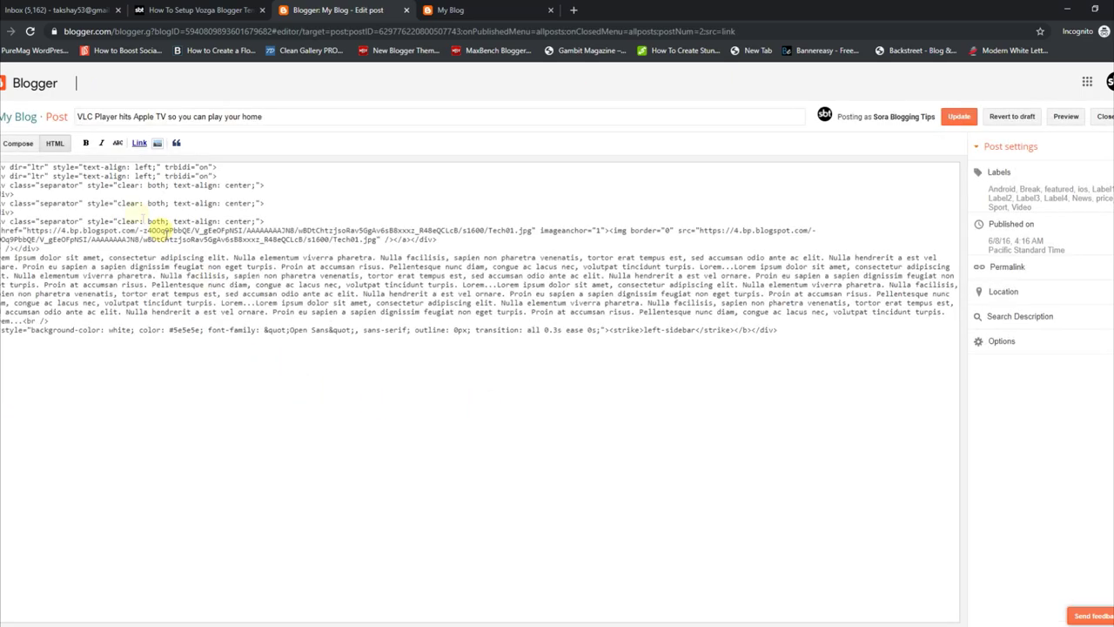
pyautogui.click(26, 149)
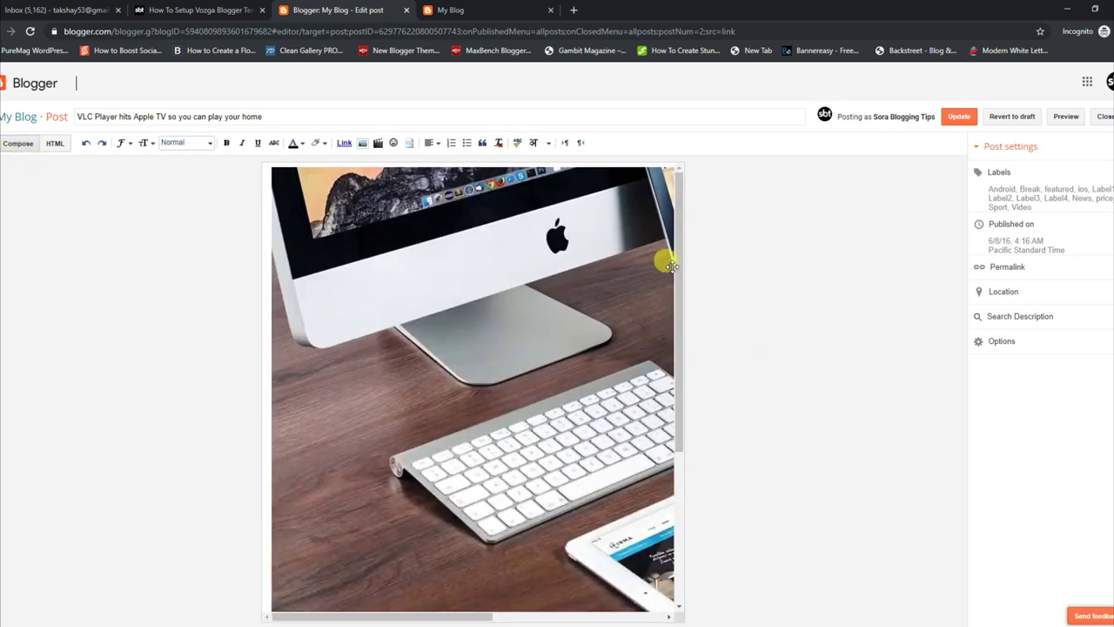
pyautogui.moveTo(675, 256); pyautogui.dragTo(674, 448)
pyautogui.moveTo(329, 612); pyautogui.dragTo(274, 604)
pyautogui.press('BackSpace')
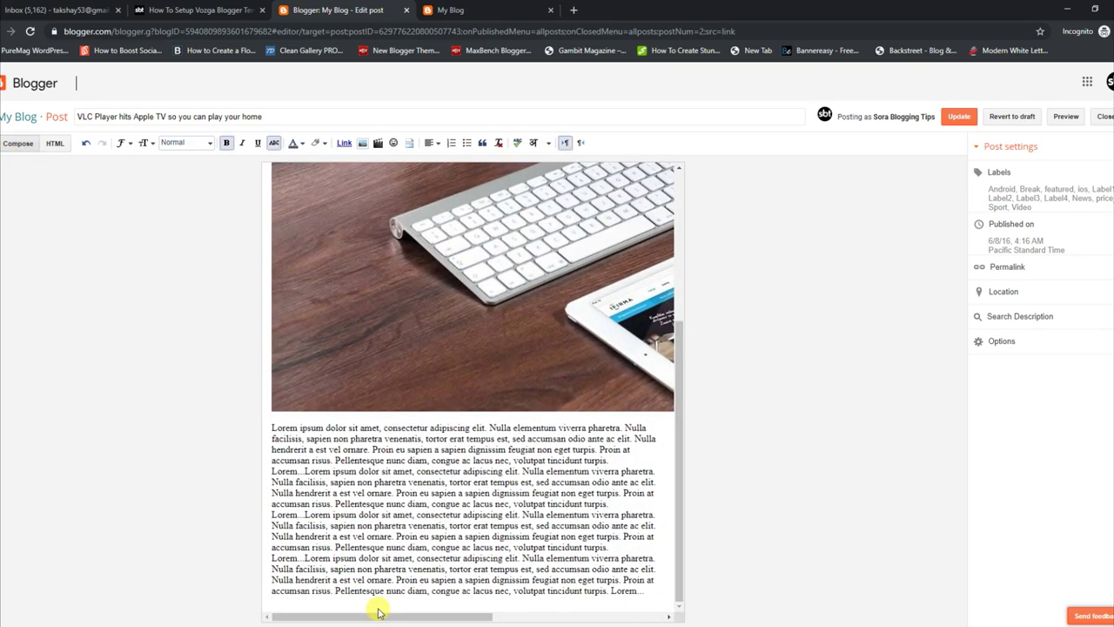
# - Enter right-sidebar as the post's last line, copying the wording from the article's Post Layouts section
pyautogui.write('r')
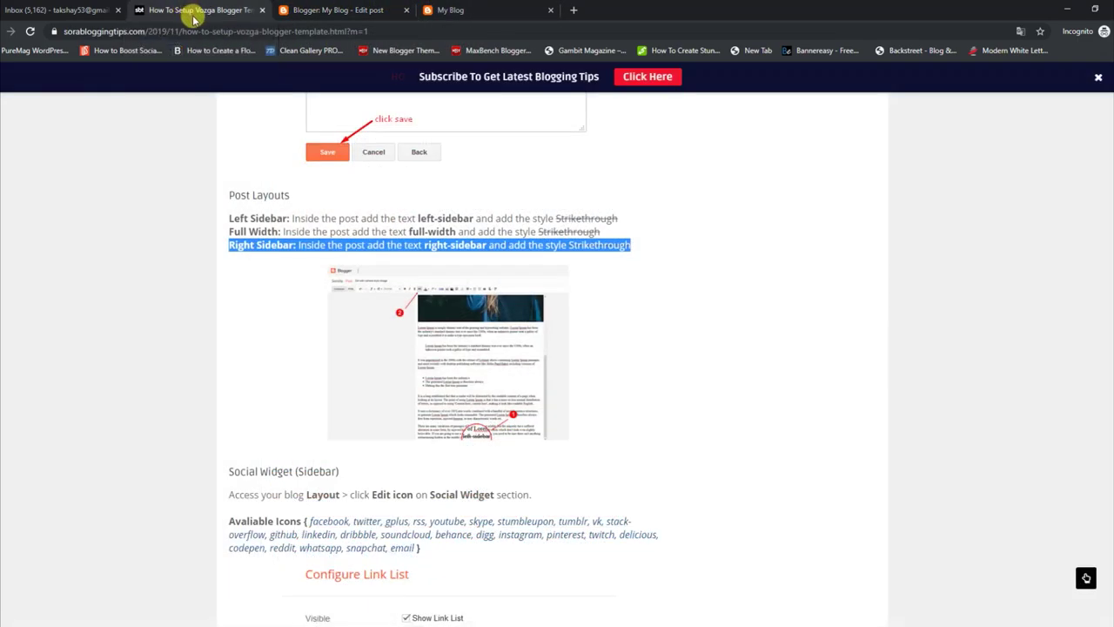
pyautogui.click(301, 292)
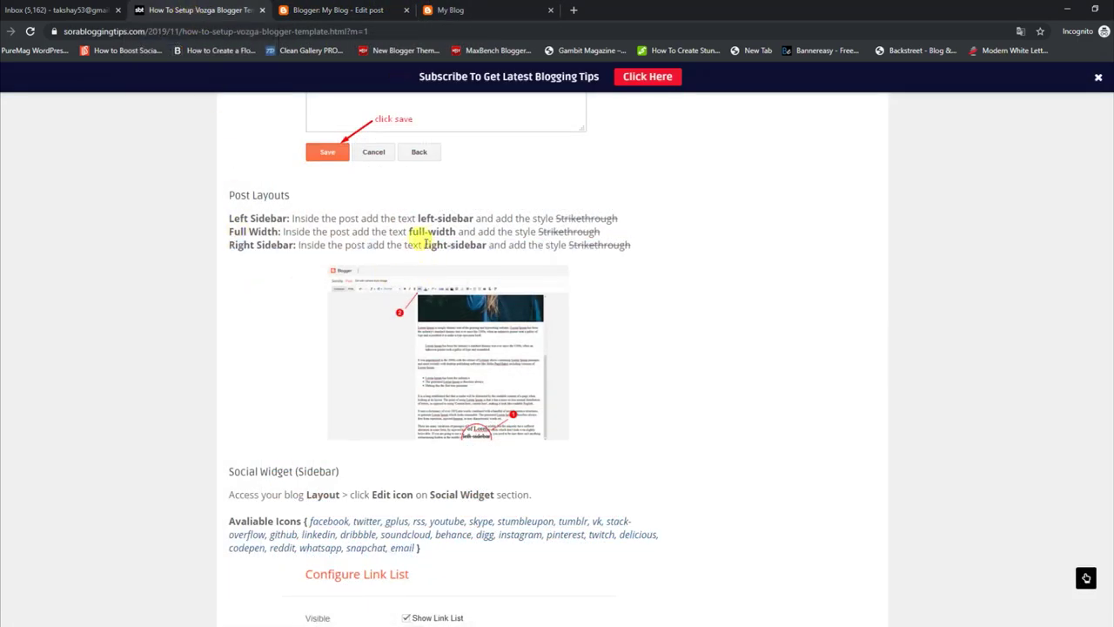
pyautogui.rightClick(479, 247)
pyautogui.click(494, 253)
pyautogui.click(392, 8)
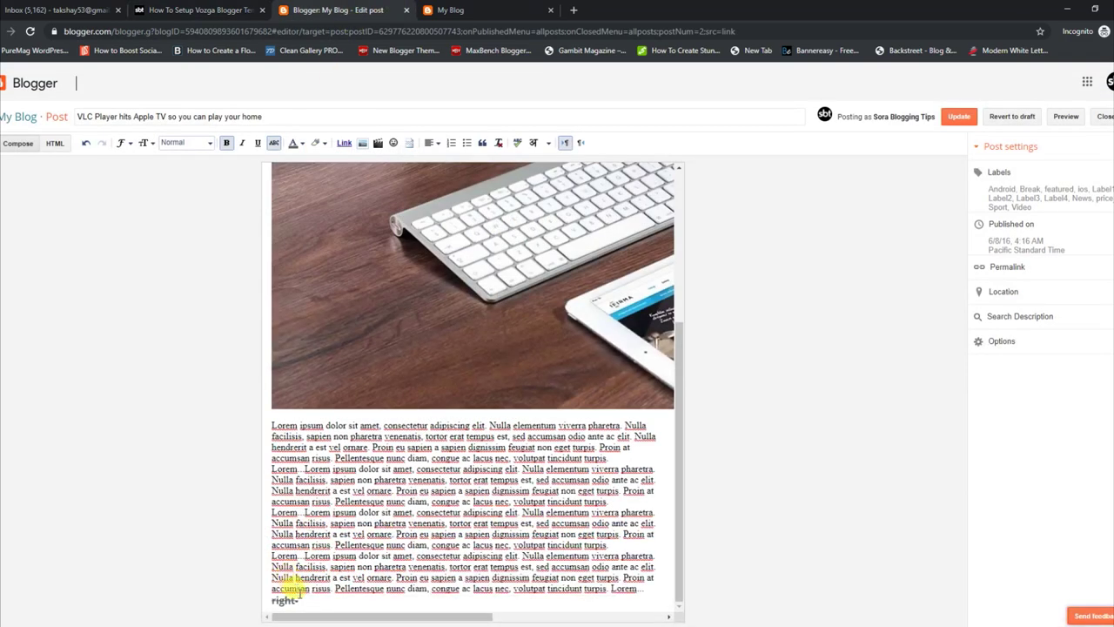
pyautogui.hotkey('ctrl', 'v')
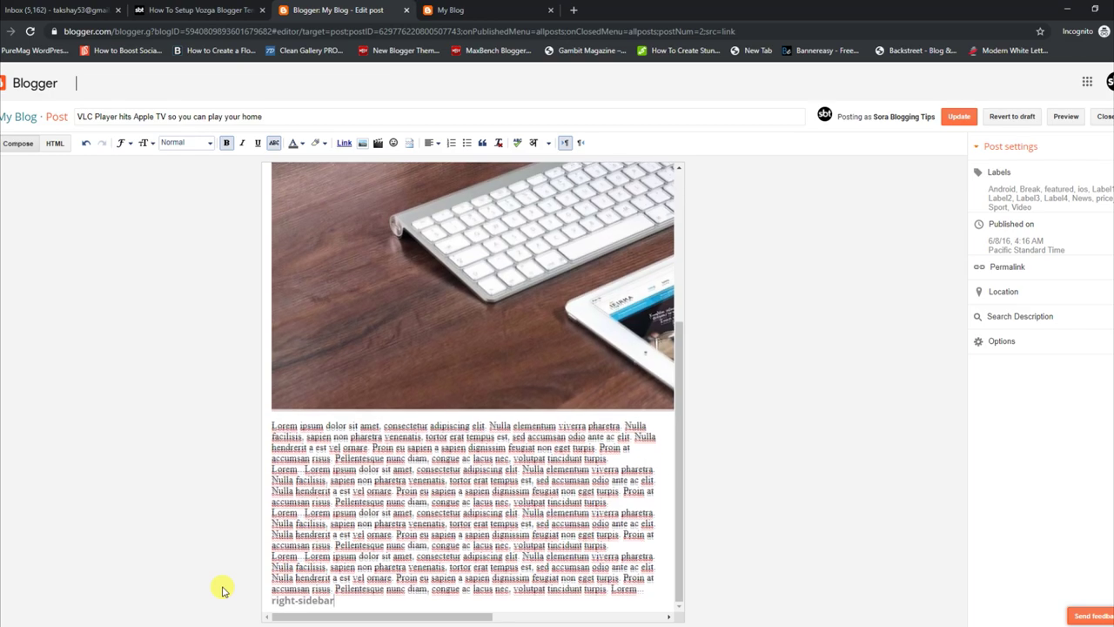
# - Apply strikethrough to the right-sidebar text and update the post
pyautogui.moveTo(334, 601); pyautogui.dragTo(252, 600)
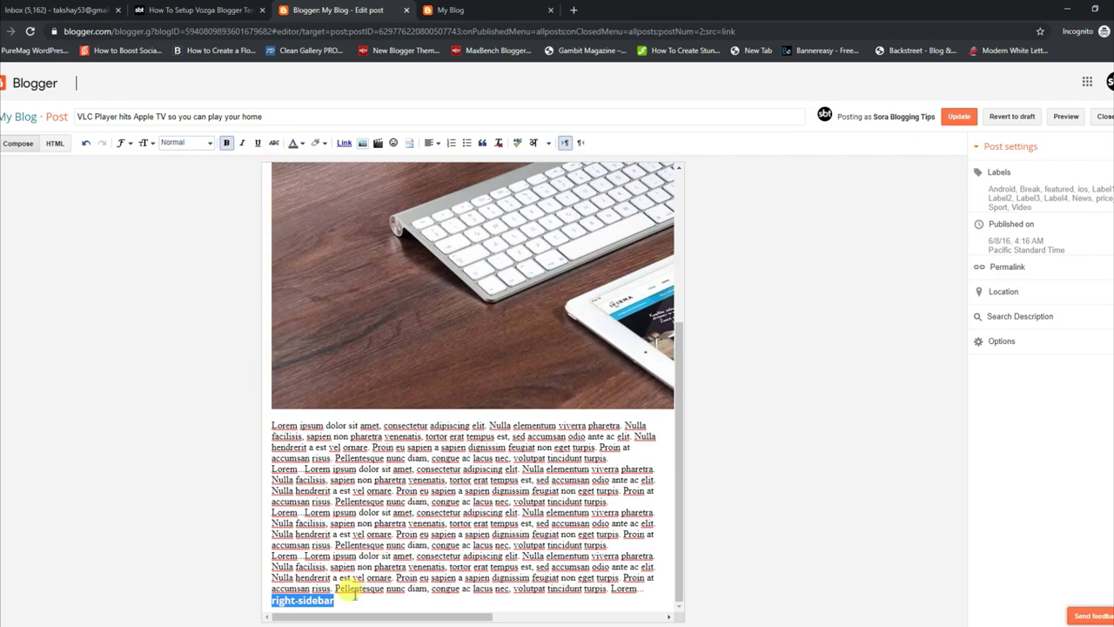
pyautogui.click(274, 144)
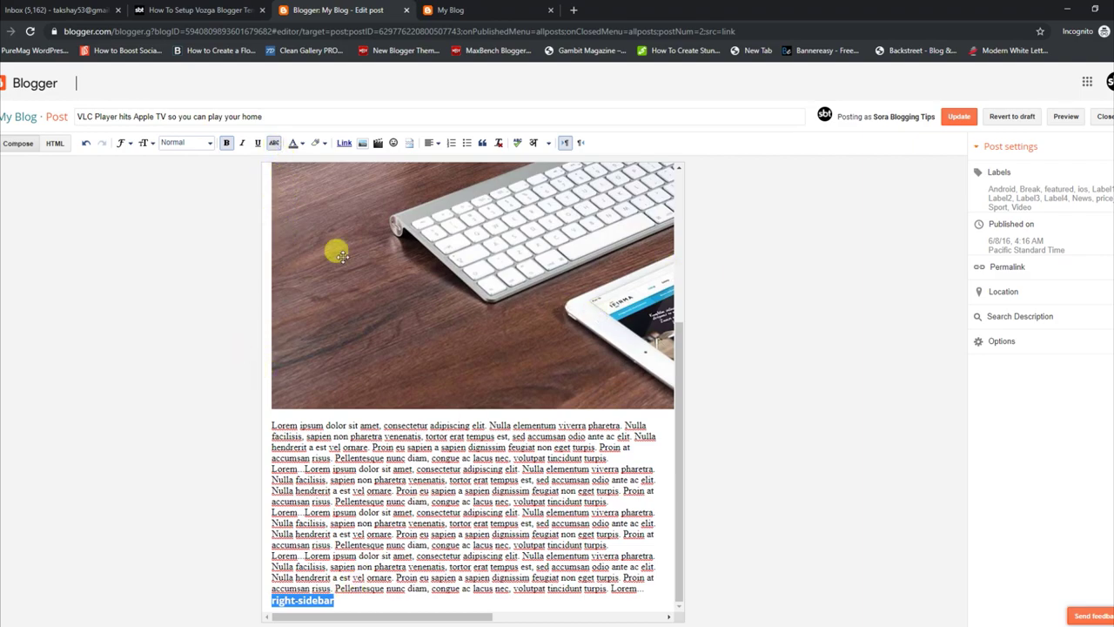
pyautogui.click(957, 117)
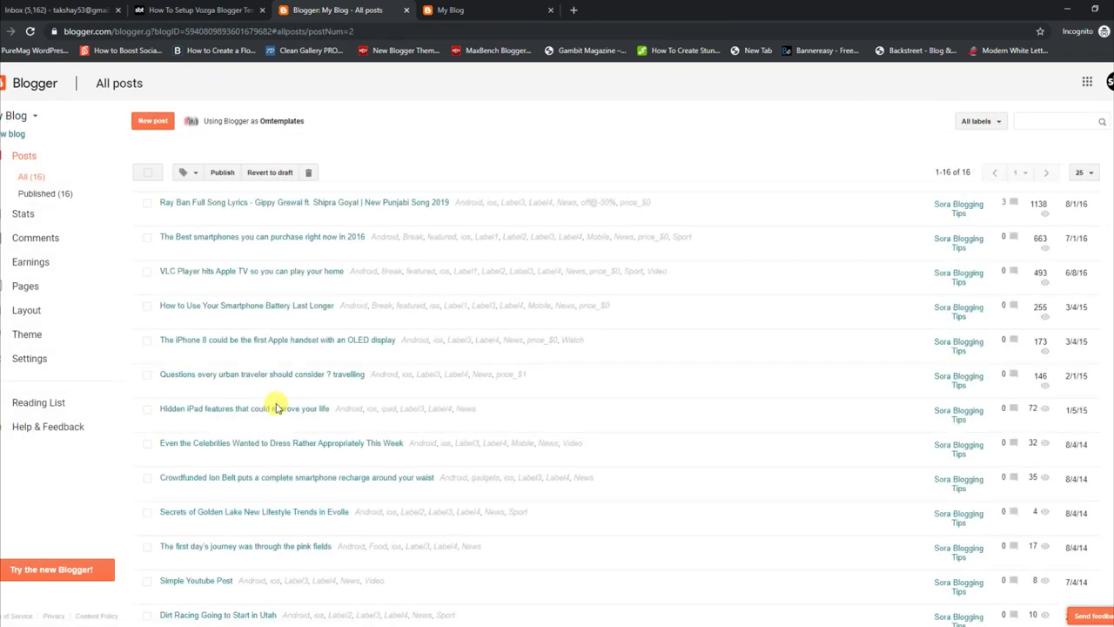
# - View the published Ray Ban Full Song Lyrics post, examine its page layout from top to bottom, and reload it
pyautogui.click(189, 217)
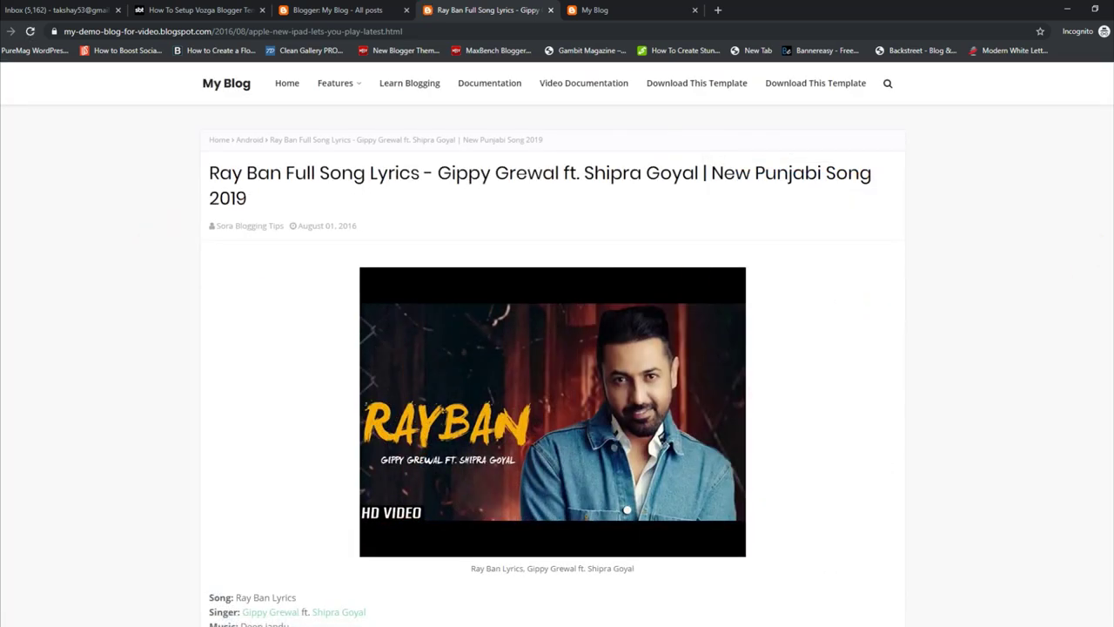
pyautogui.scroll(-15, 1106, 343)
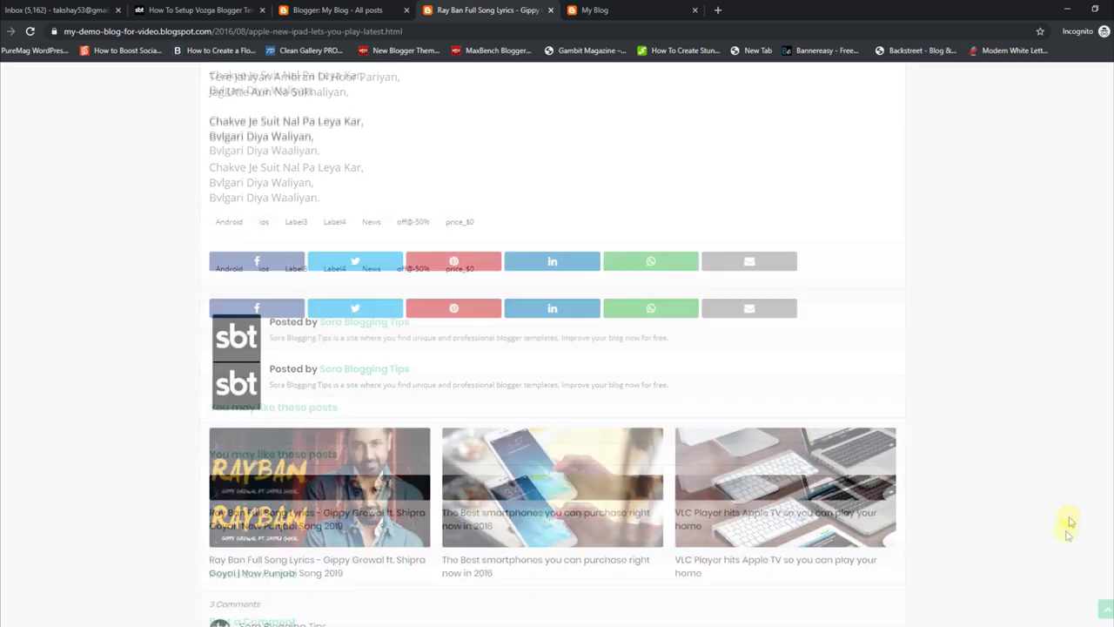
pyautogui.scroll(15, 1065, 528)
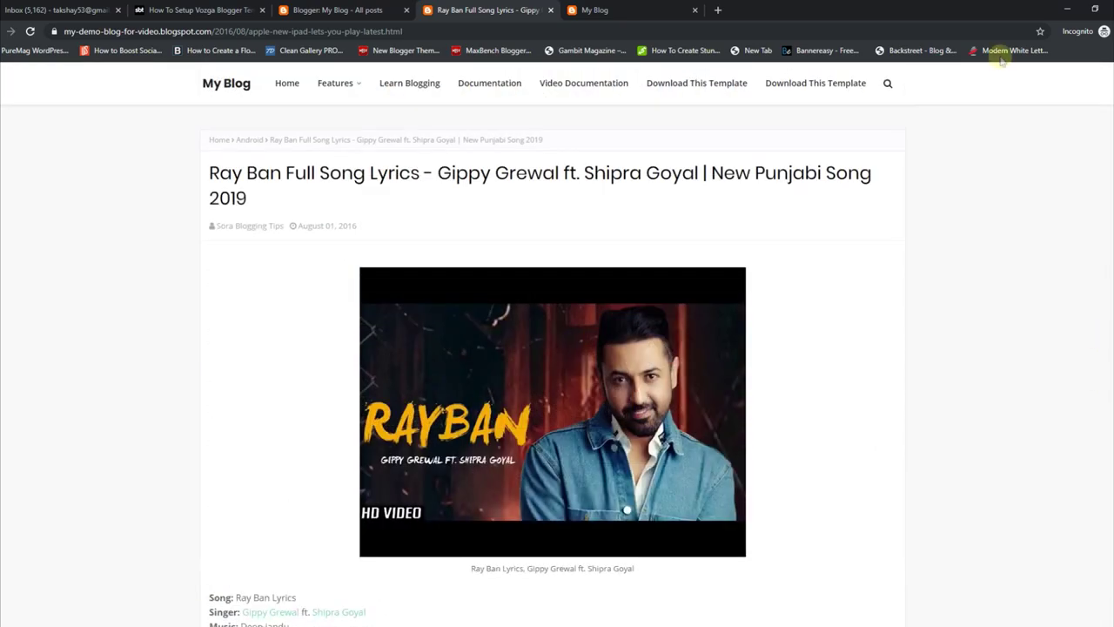
pyautogui.click(30, 31)
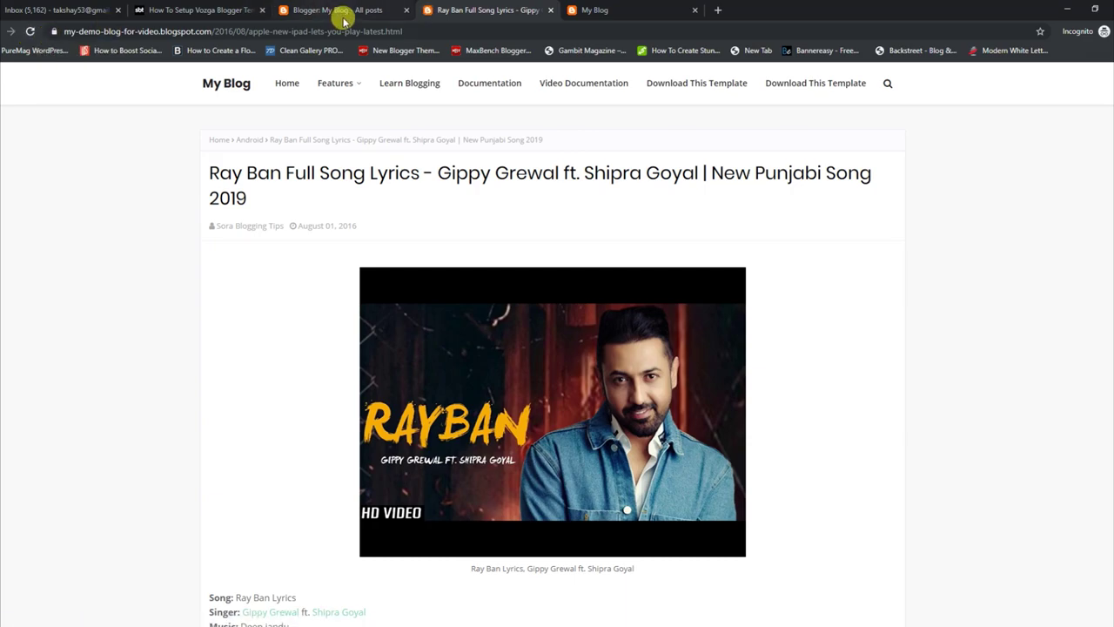
pyautogui.moveTo(335, 83)
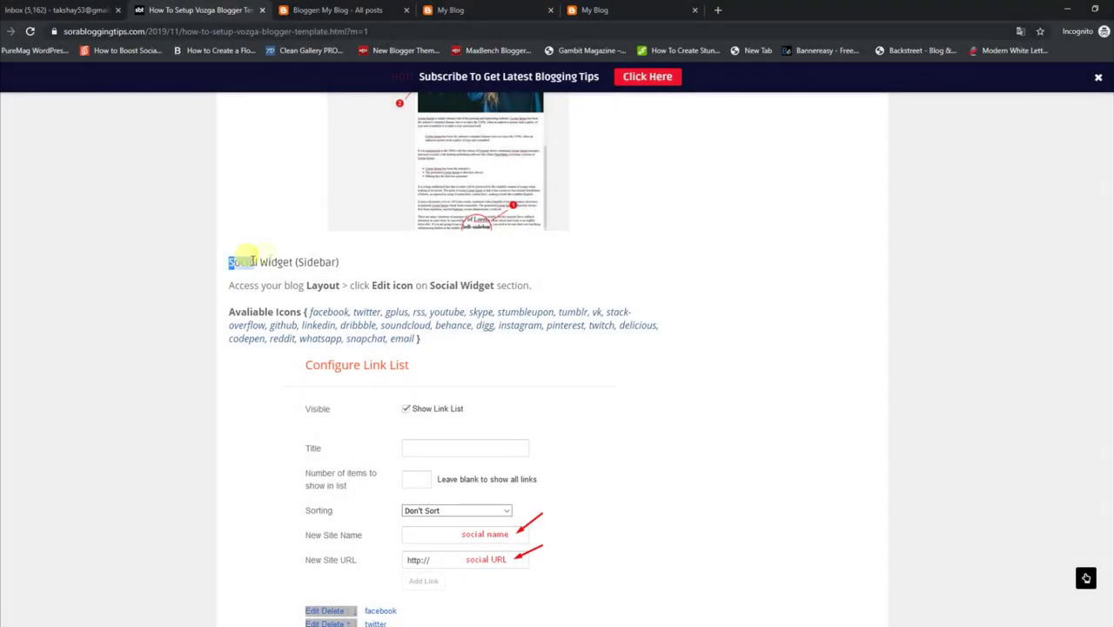
# - Read the article's Social Widget (Sidebar) instructions and its list of available icons
pyautogui.moveTo(253, 261); pyautogui.dragTo(332, 261)
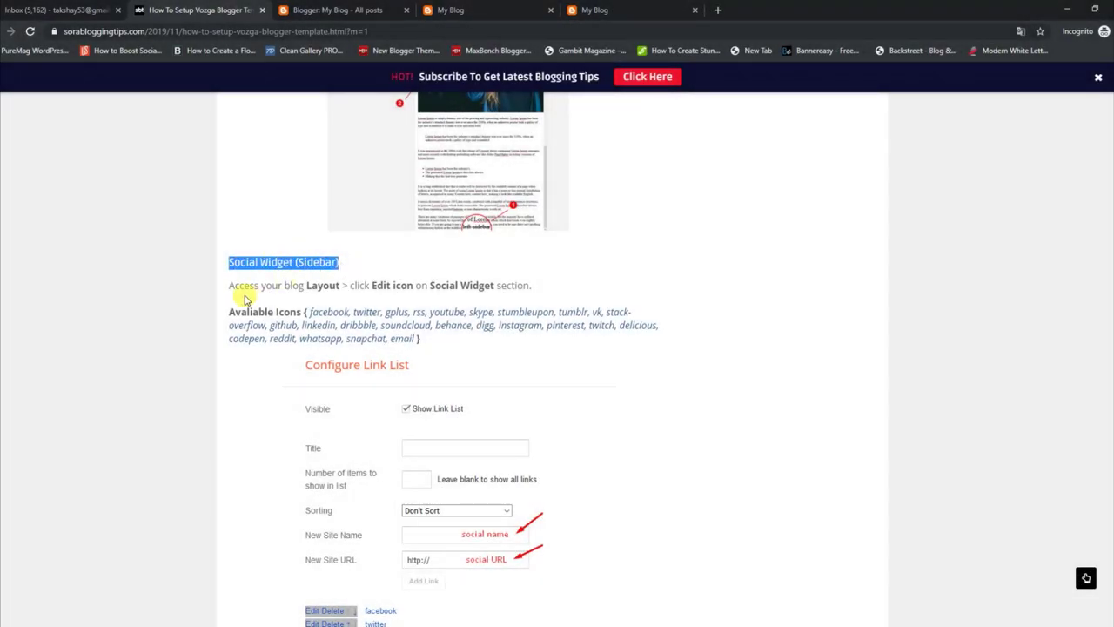
pyautogui.moveTo(232, 284); pyautogui.dragTo(485, 296)
pyautogui.moveTo(228, 312); pyautogui.dragTo(426, 346)
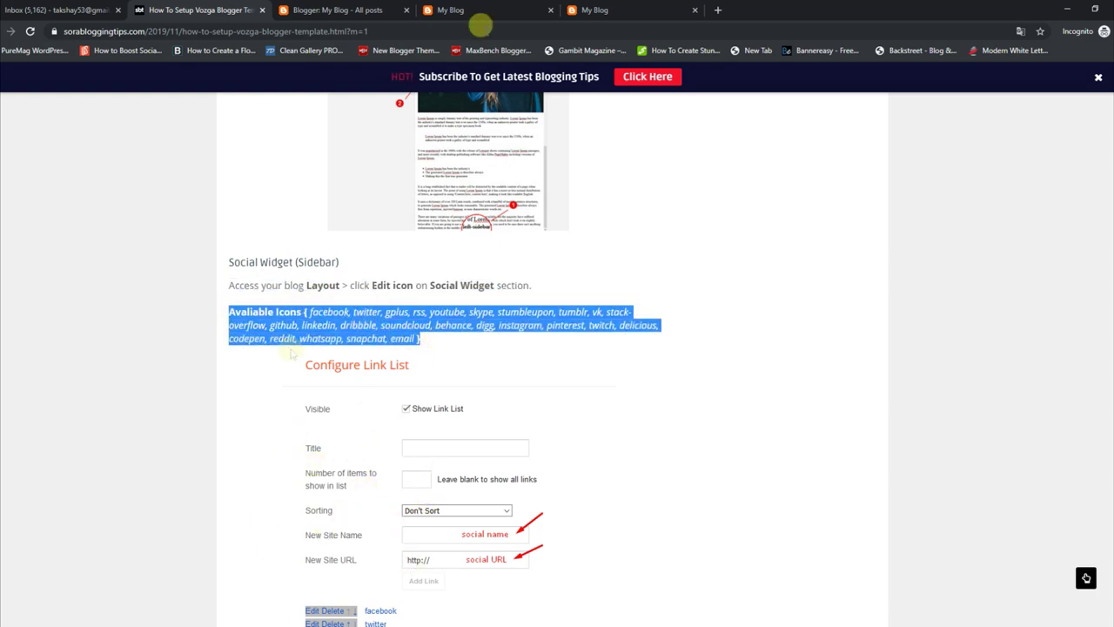
# - Find the Social Plugin widget in the demo blog's sidebar and examine its icons
pyautogui.click(483, 17)
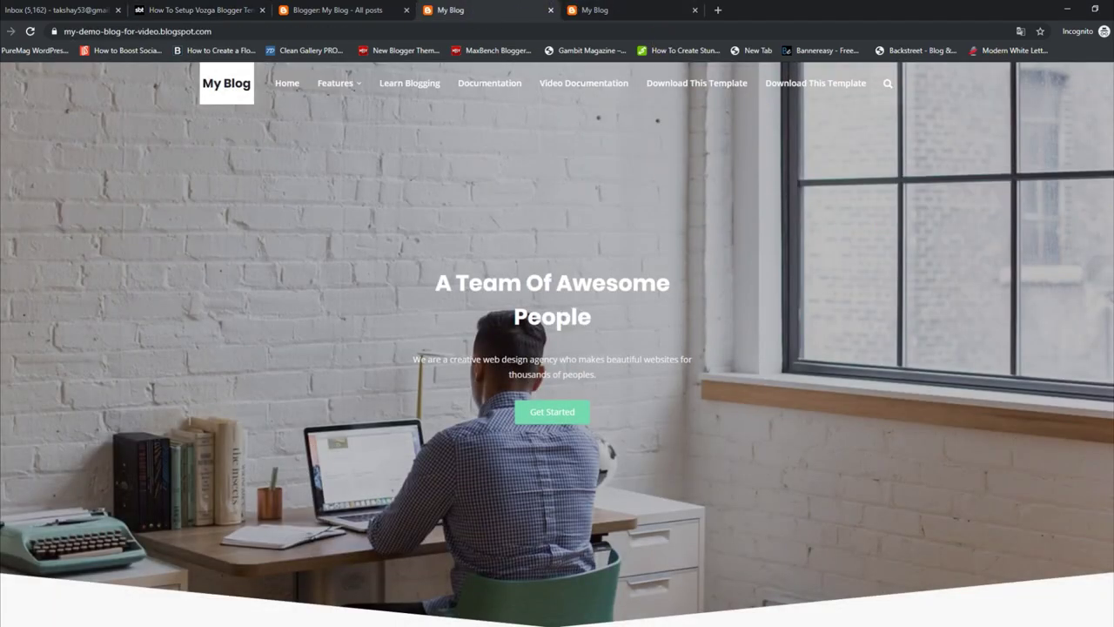
pyautogui.scroll(-9, 1102, 366)
pyautogui.scroll(4, 1101, 365)
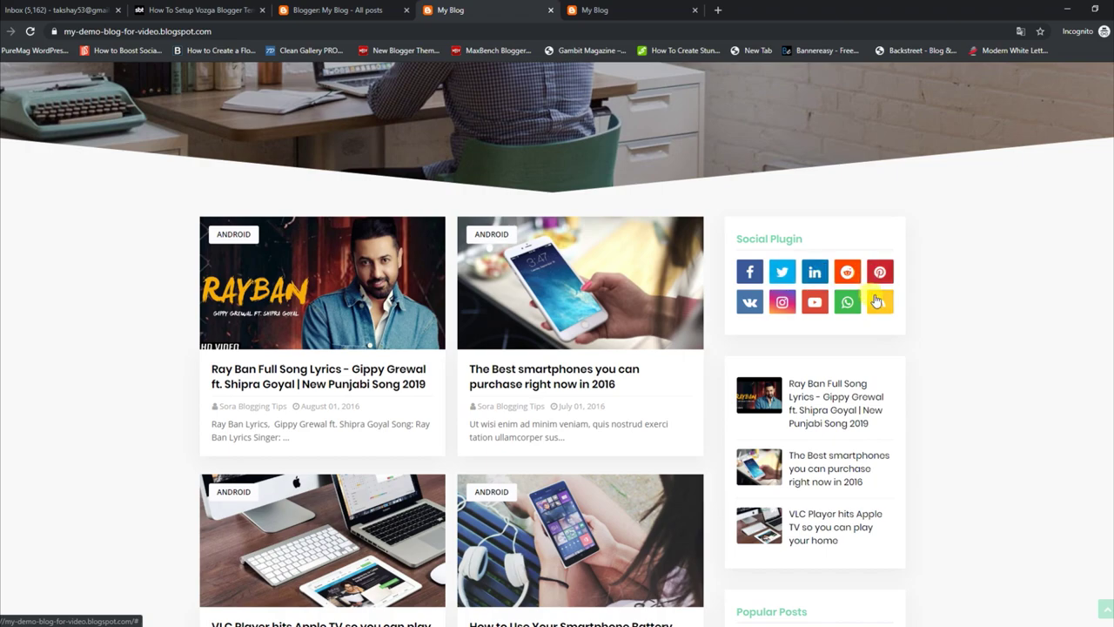
# - Open the demo blog's layout, bring up the Follow by Email gadget's settings in the right sidebar, and close them
pyautogui.click(354, 9)
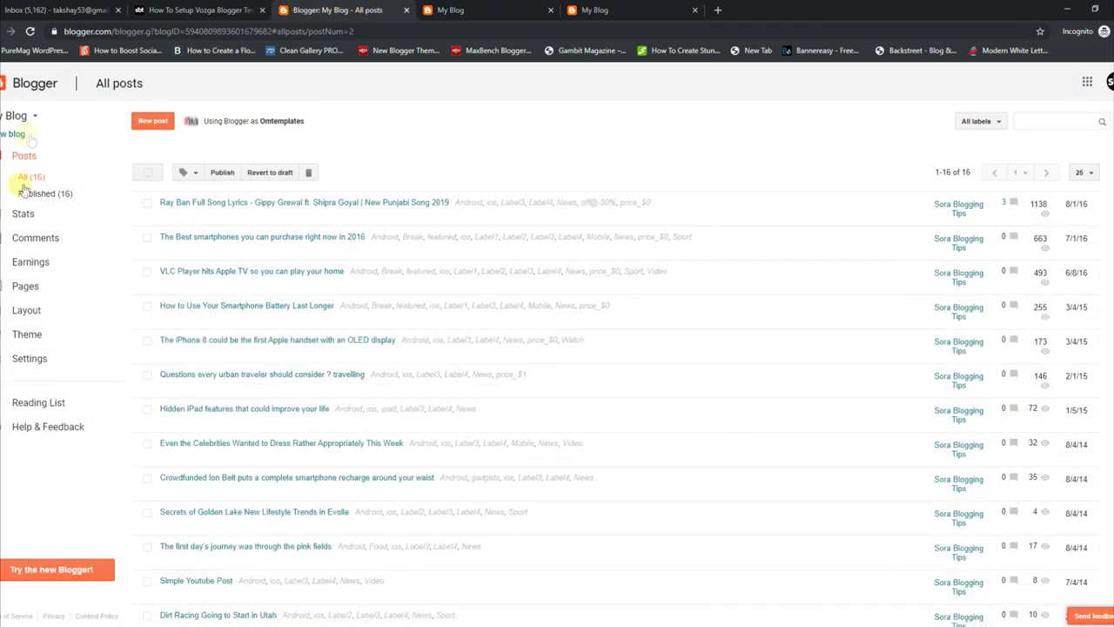
pyautogui.click(27, 310)
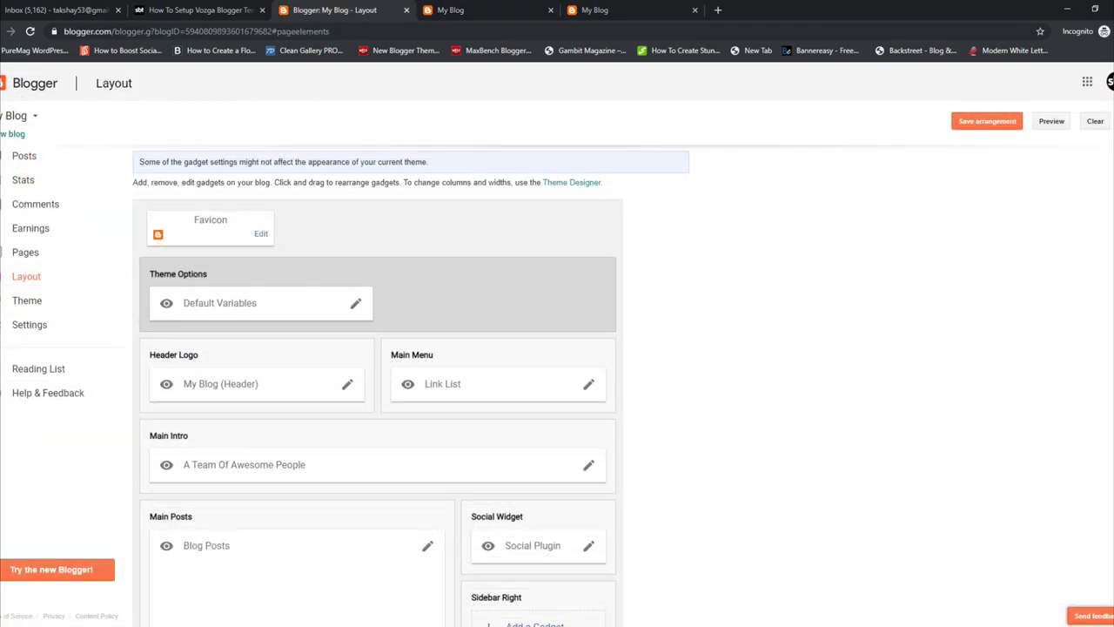
pyautogui.scroll(-2, 987, 366)
pyautogui.scroll(-1, 981, 428)
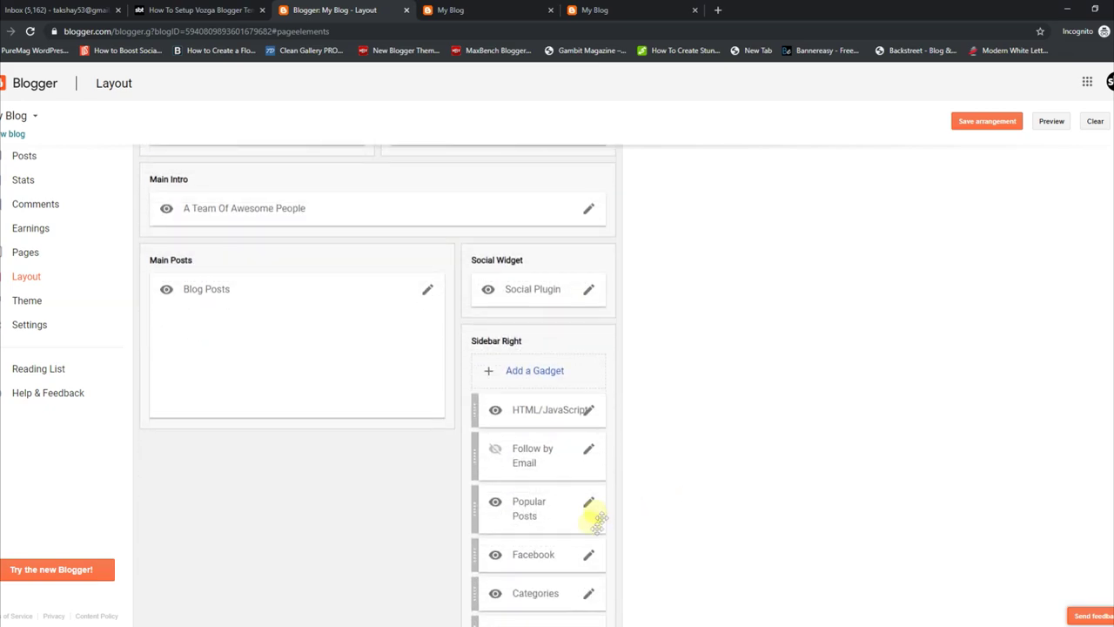
pyautogui.click(587, 455)
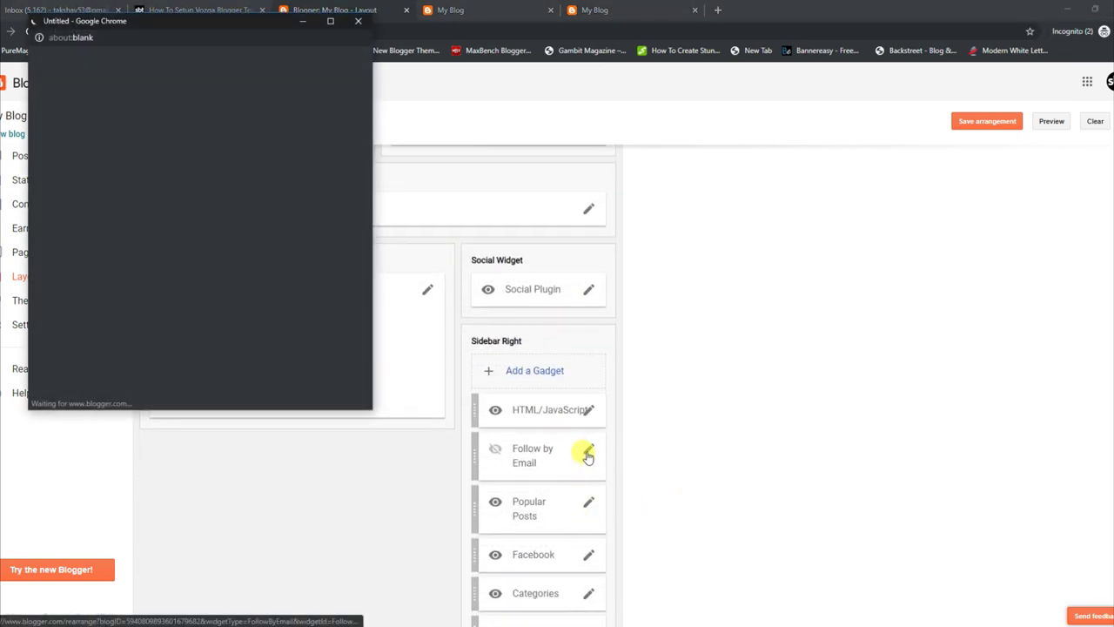
pyautogui.click(350, 19)
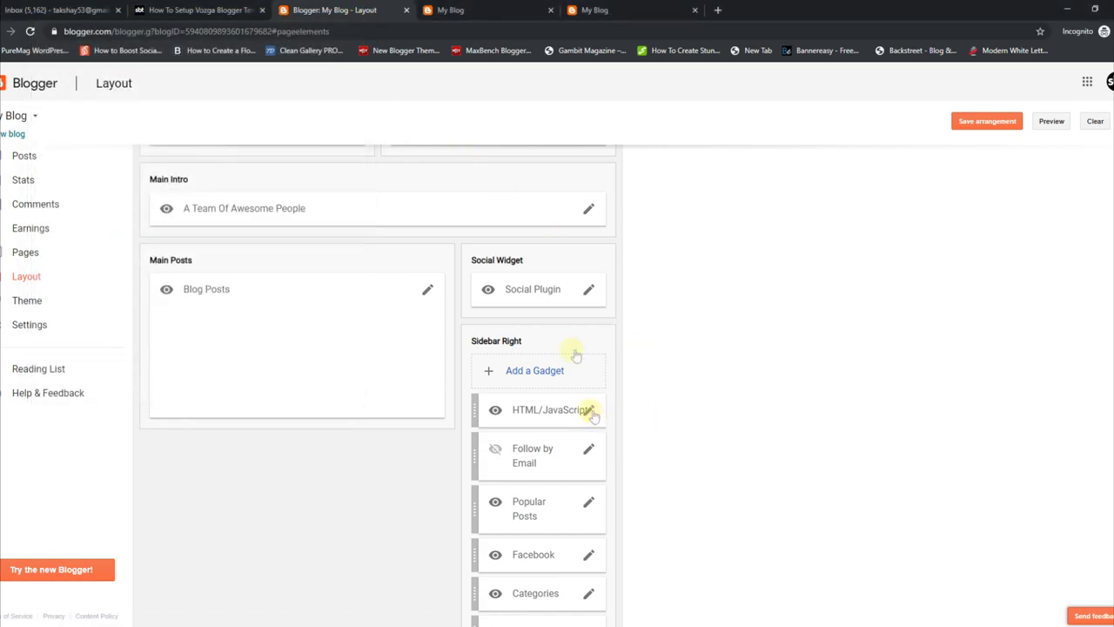
# - Delete the facebook link from the Social Plugin widget, save the widget, and reload the demo blog
pyautogui.click(586, 293)
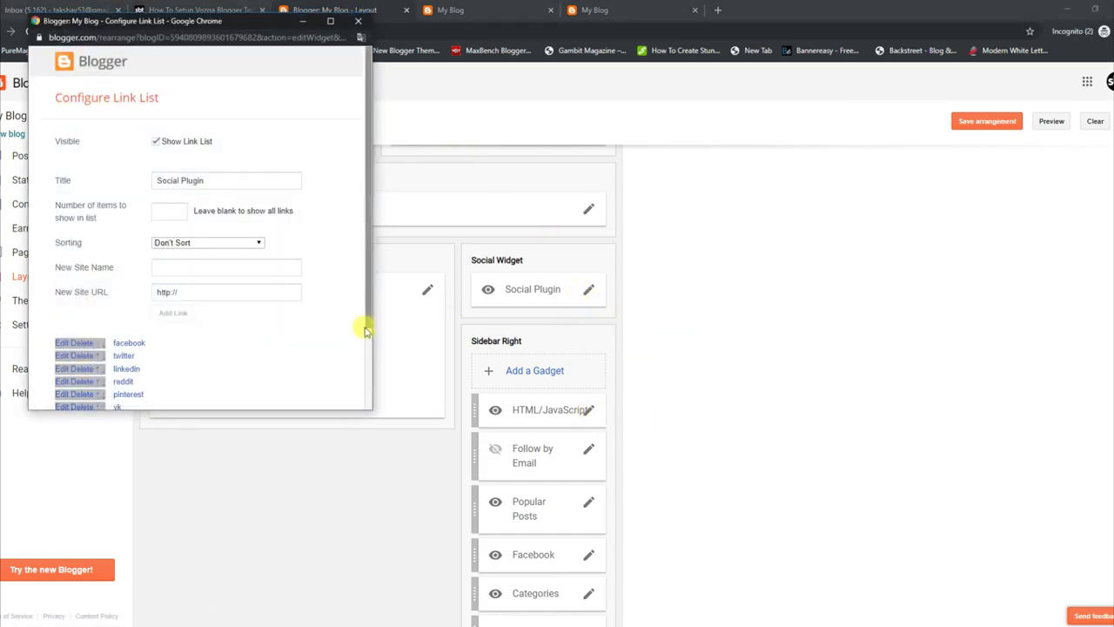
pyautogui.moveTo(369, 288); pyautogui.dragTo(365, 369)
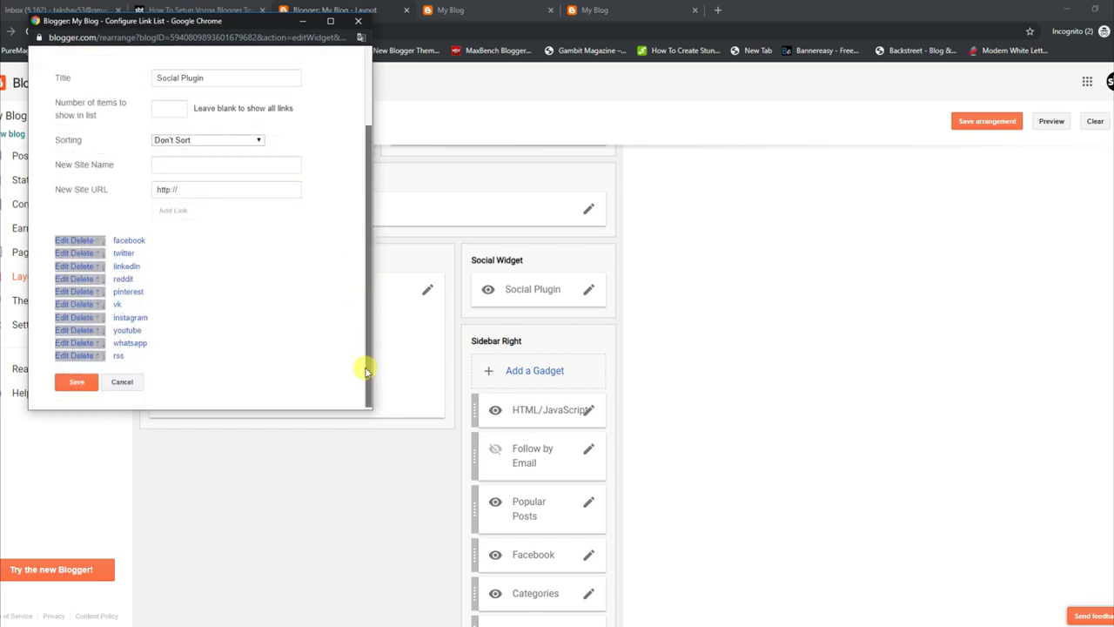
pyautogui.click(94, 241)
pyautogui.moveTo(365, 276); pyautogui.dragTo(367, 348)
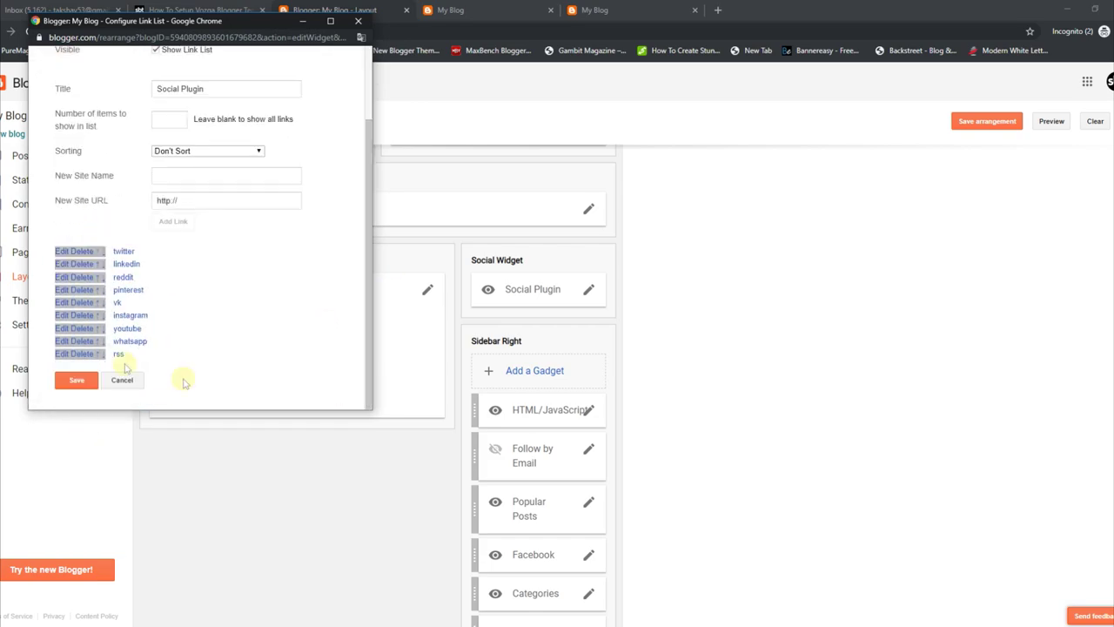
pyautogui.click(78, 380)
pyautogui.click(514, 10)
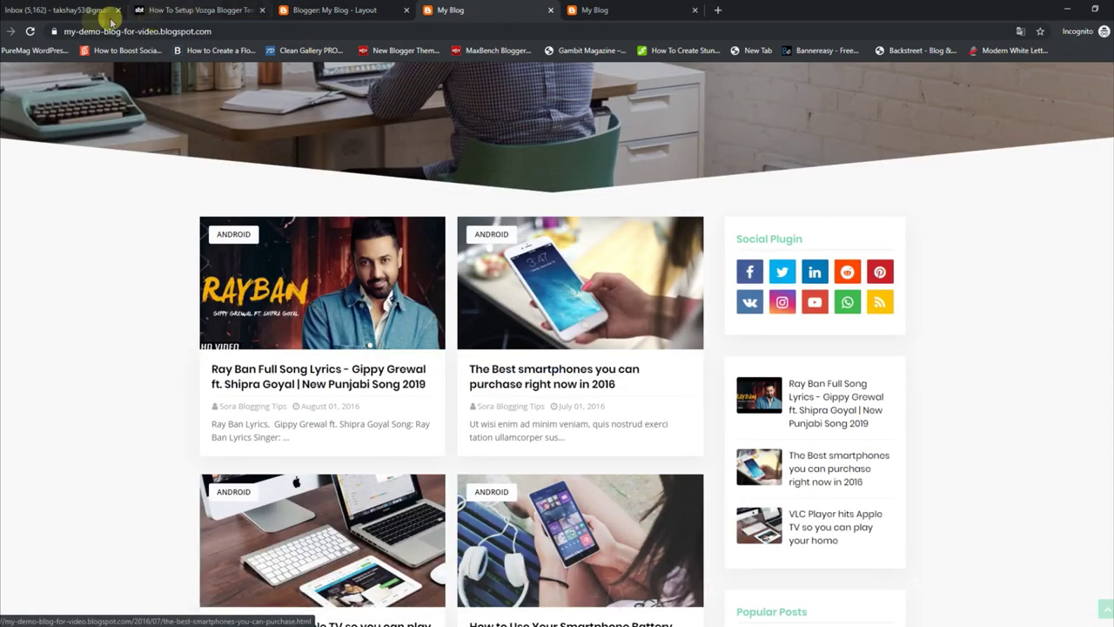
pyautogui.click(30, 31)
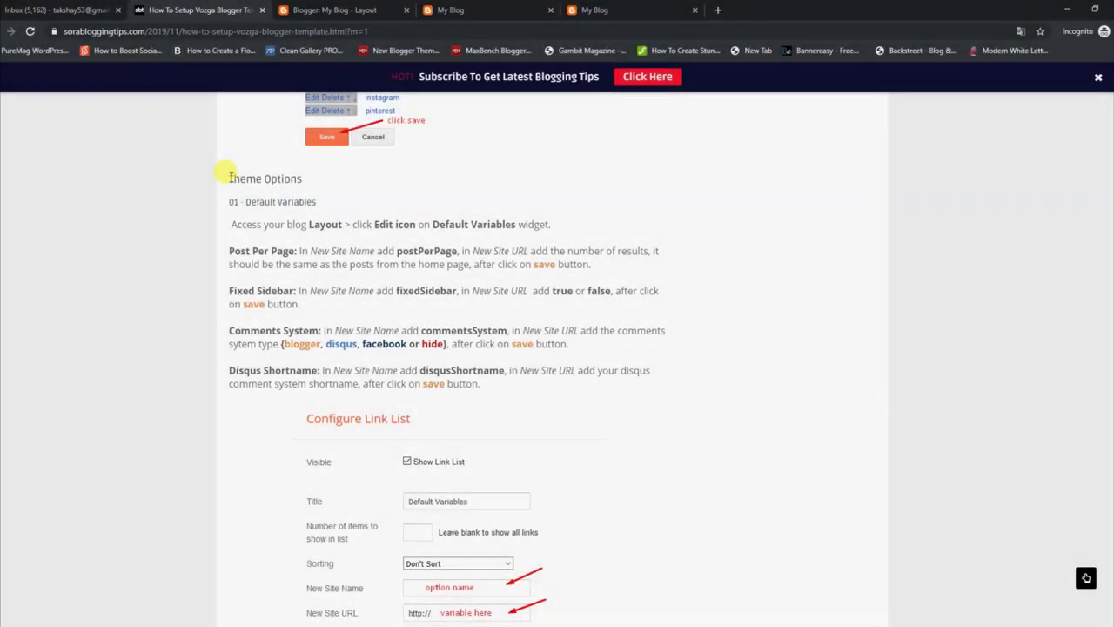
# - Read the article's Theme Options instructions for the Default Variables: Post Per Page, Fixed Sidebar, Comments System and Disqus Shortname
pyautogui.moveTo(229, 178); pyautogui.dragTo(309, 181)
pyautogui.moveTo(231, 202); pyautogui.dragTo(319, 207)
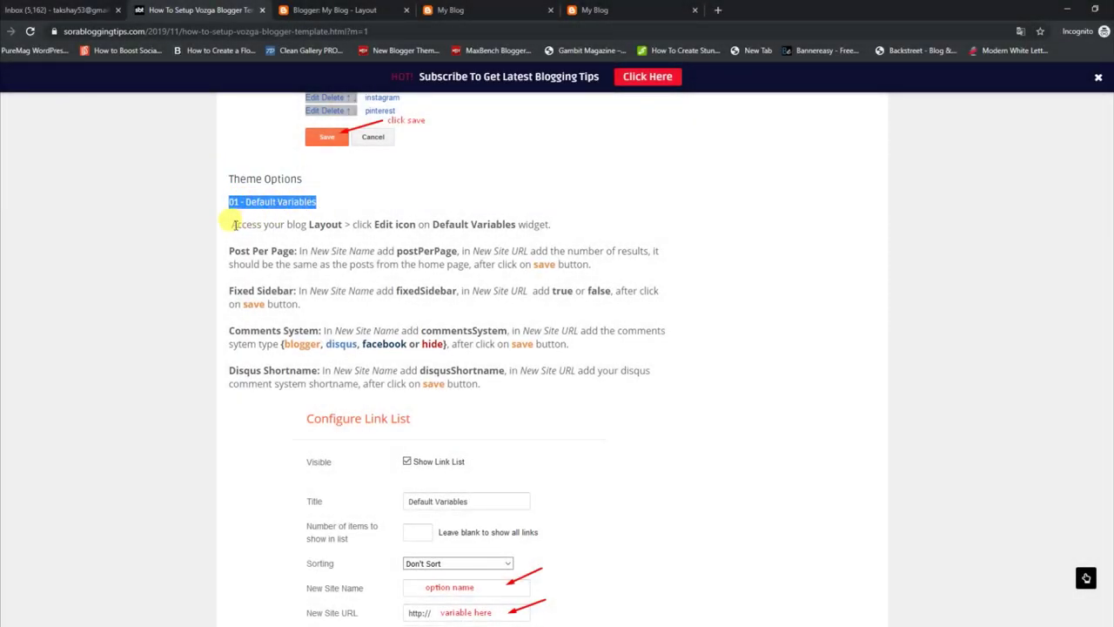
pyautogui.moveTo(234, 224); pyautogui.dragTo(525, 224)
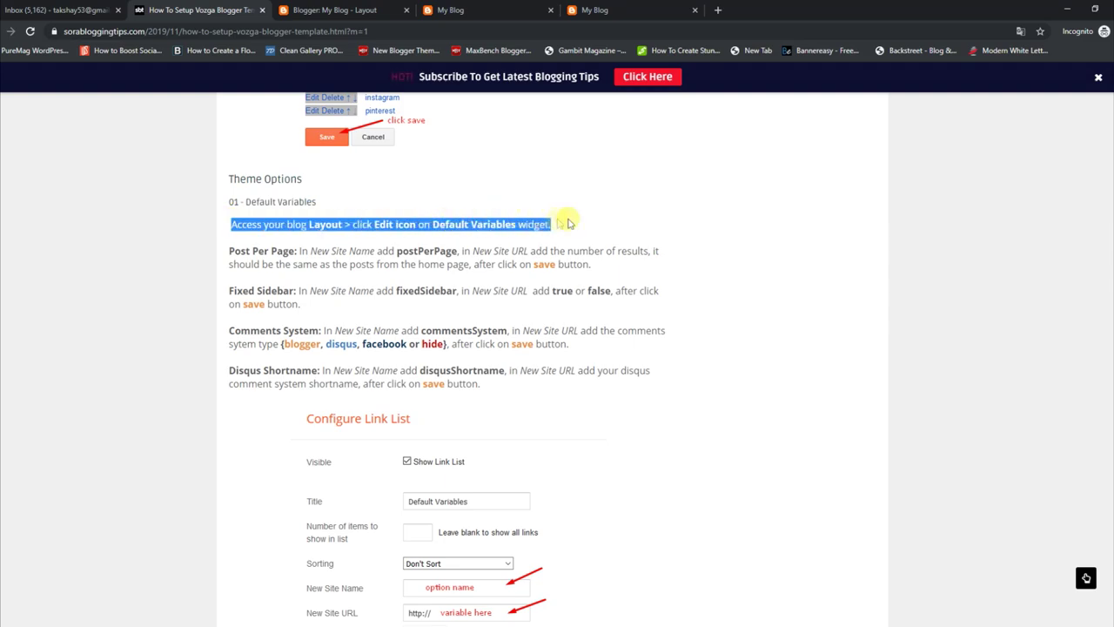
pyautogui.moveTo(228, 249); pyautogui.dragTo(577, 263)
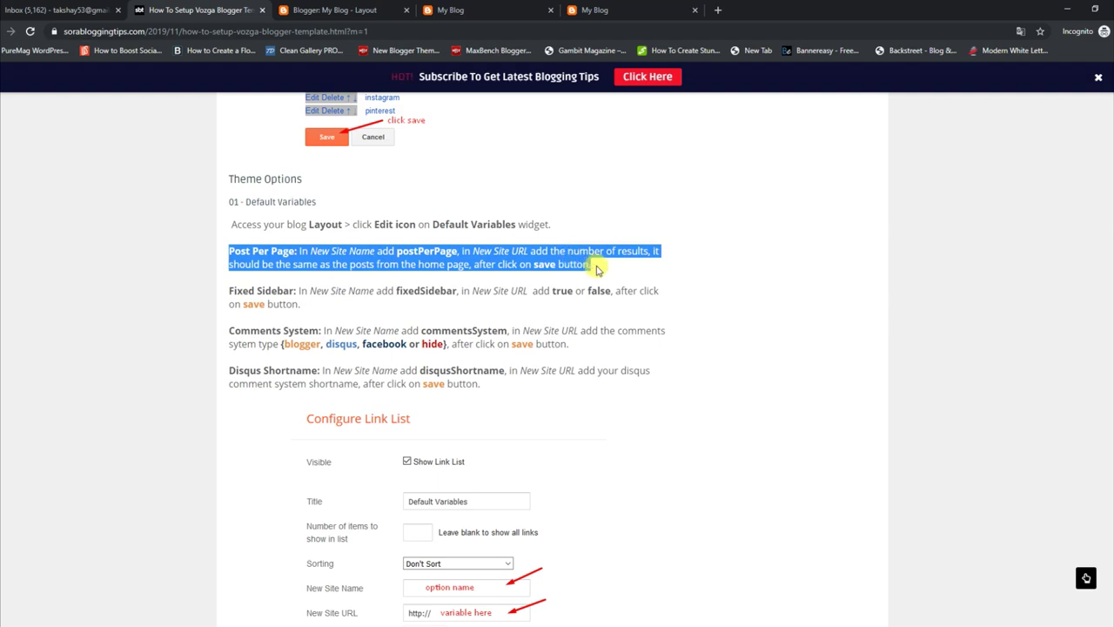
pyautogui.moveTo(229, 292); pyautogui.dragTo(316, 307)
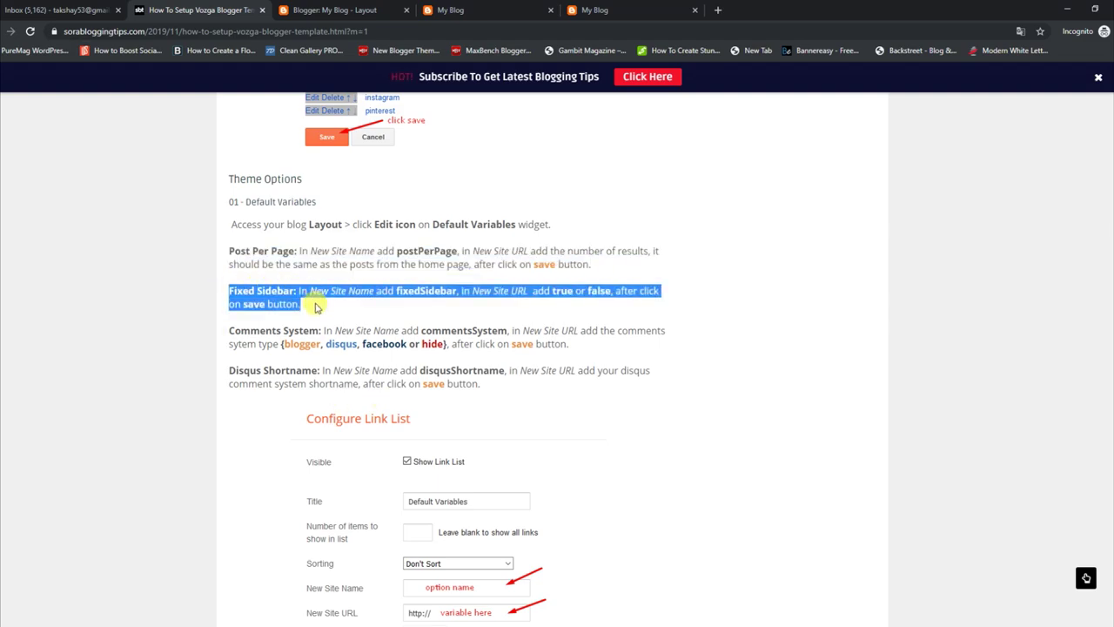
pyautogui.moveTo(231, 331); pyautogui.dragTo(579, 347)
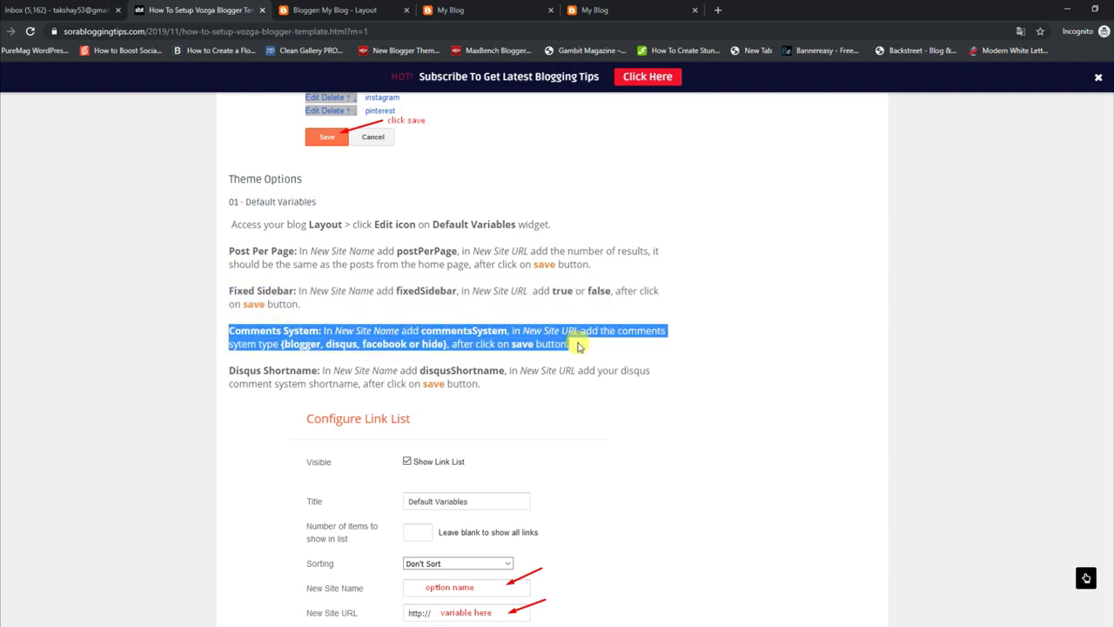
pyautogui.moveTo(230, 370); pyautogui.dragTo(500, 392)
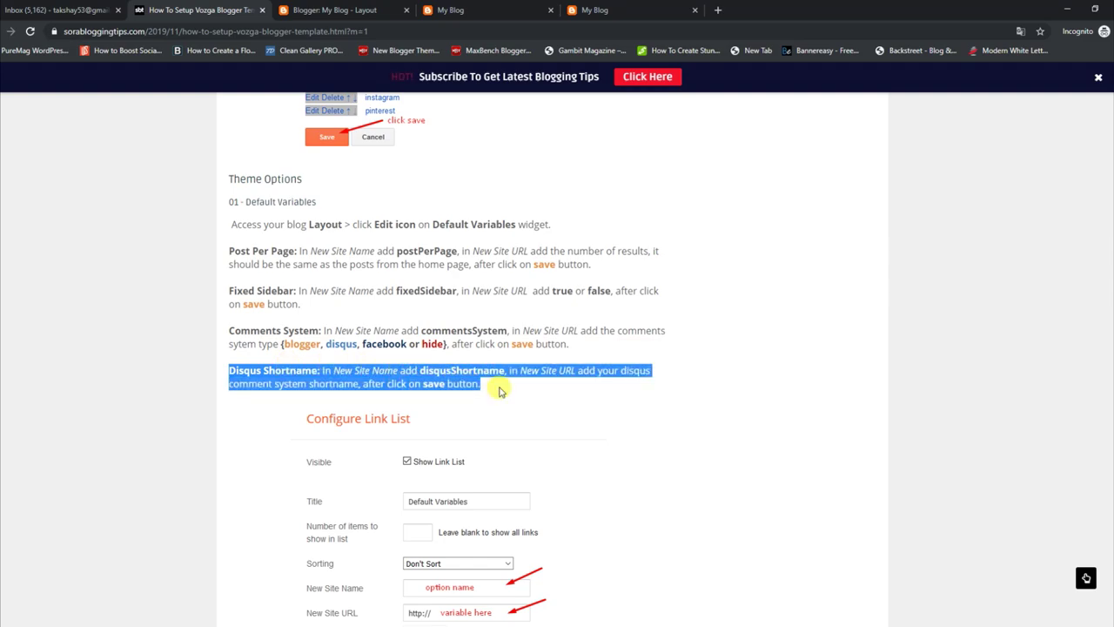
pyautogui.click(485, 400)
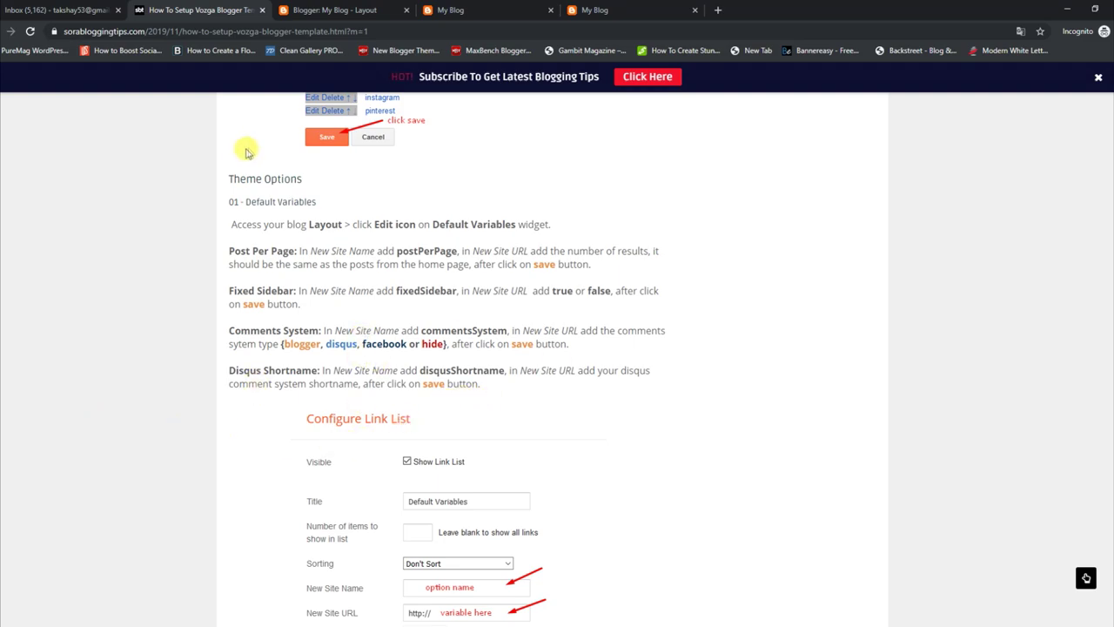
# - Open the Default Variables widget in the blog's layout and examine the value of its disqusShortname entry
pyautogui.click(335, 12)
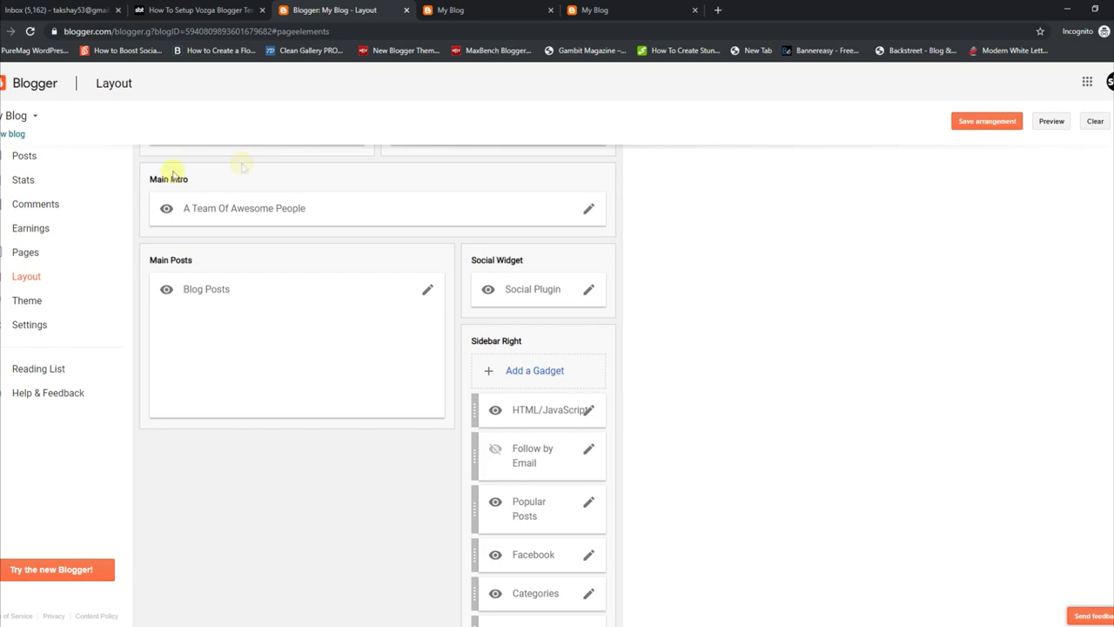
pyautogui.scroll(3, 377, 383)
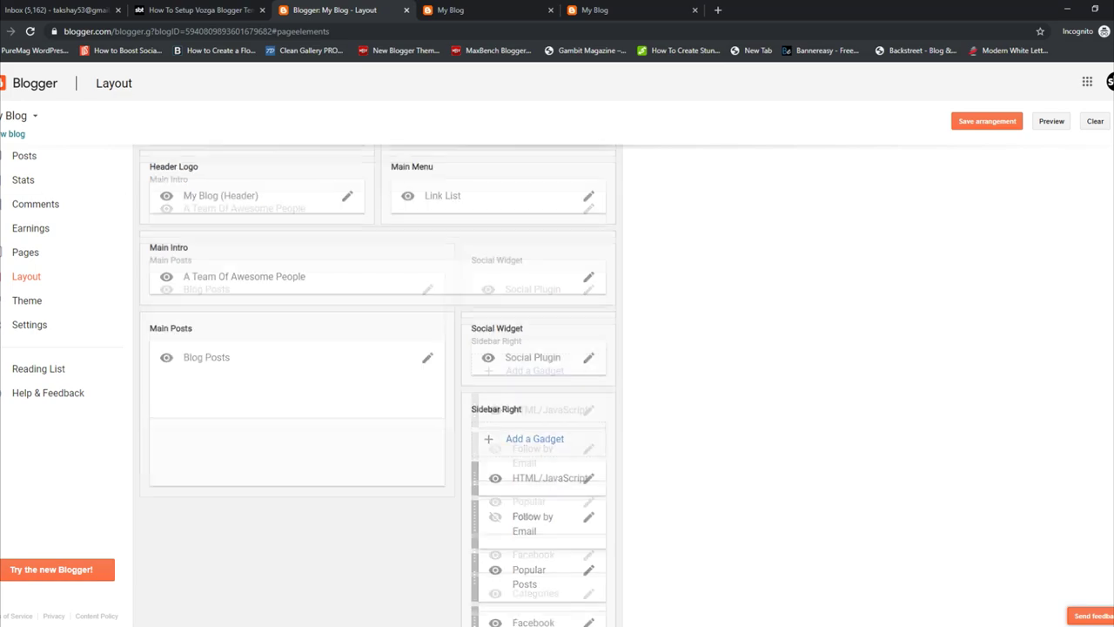
pyautogui.click(350, 321)
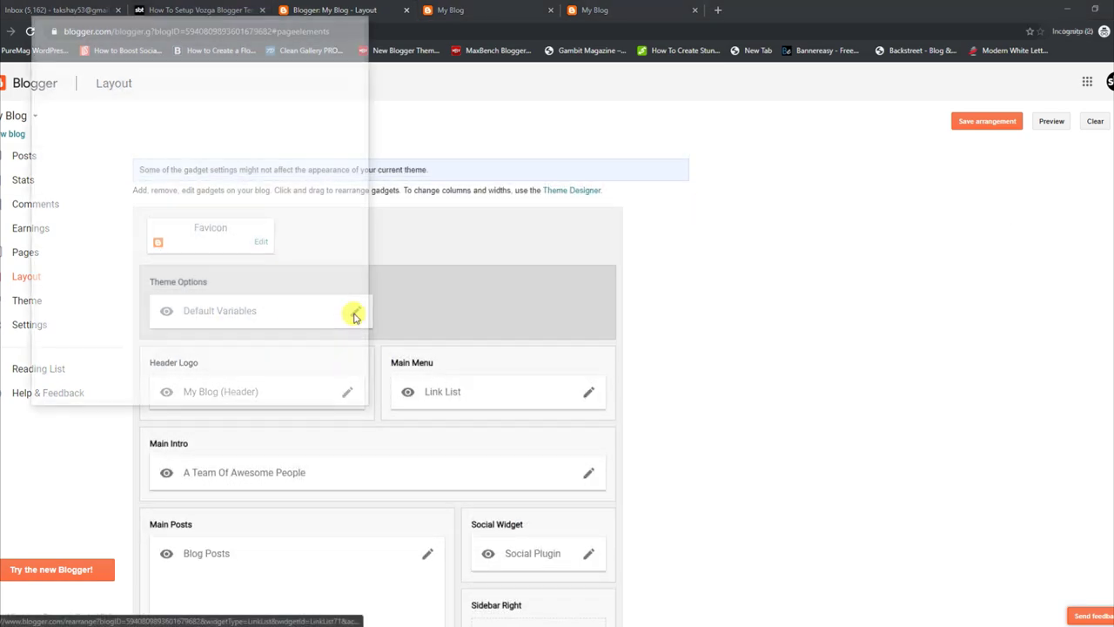
pyautogui.scroll(-1, 366, 296)
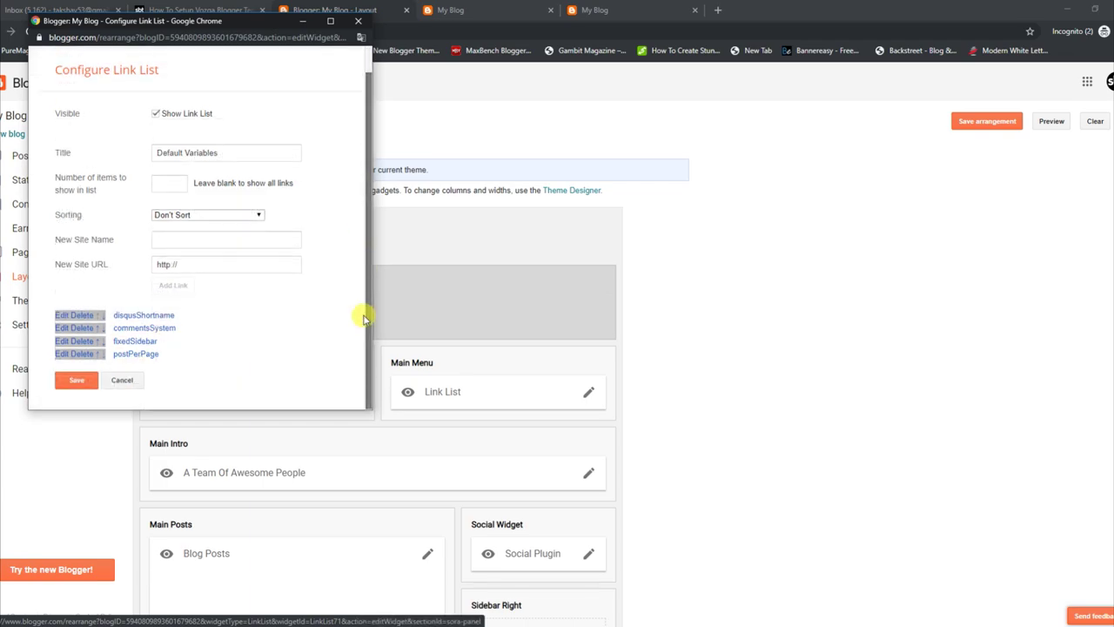
pyautogui.click(62, 319)
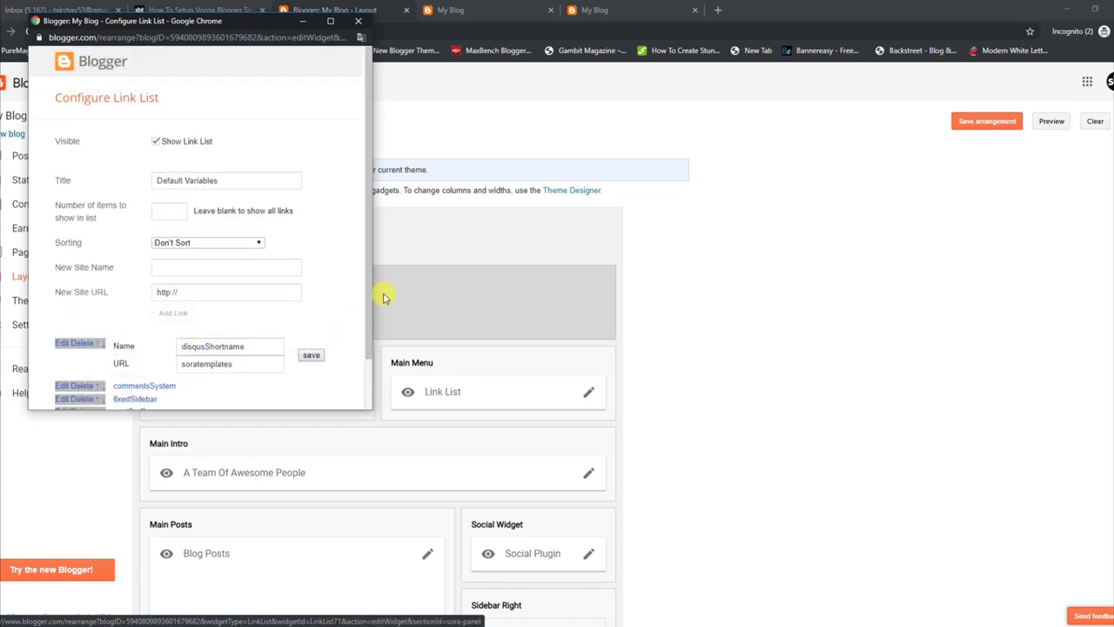
pyautogui.scroll(-2, 329, 365)
pyautogui.doubleClick(237, 306)
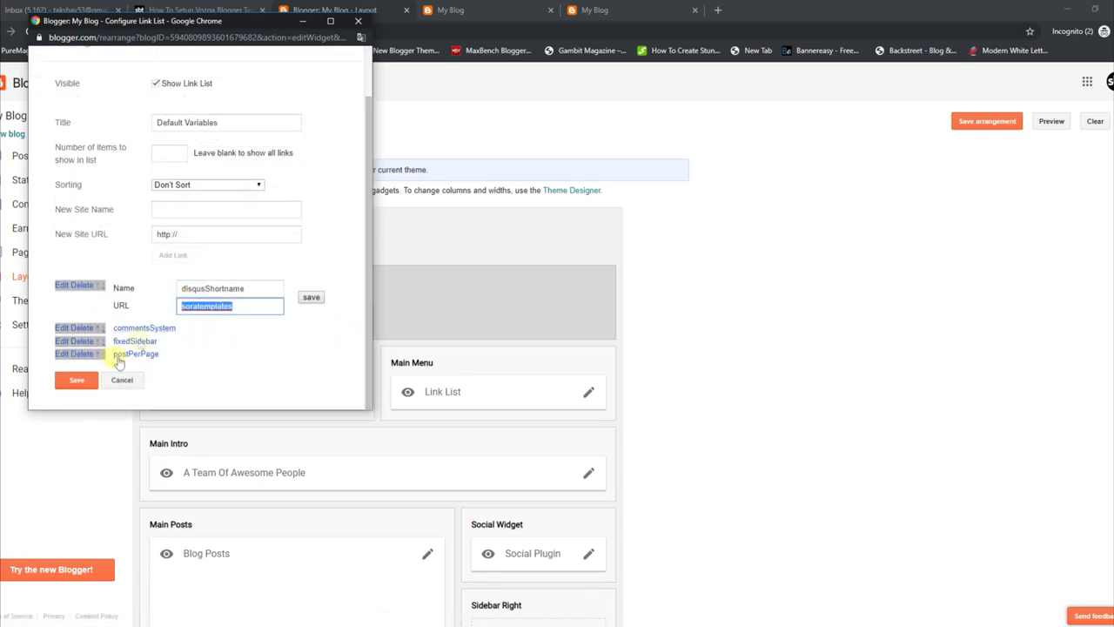
# - Expand the commentsSystem and fixedSidebar entries of the Default Variables widget and examine their values
pyautogui.click(61, 333)
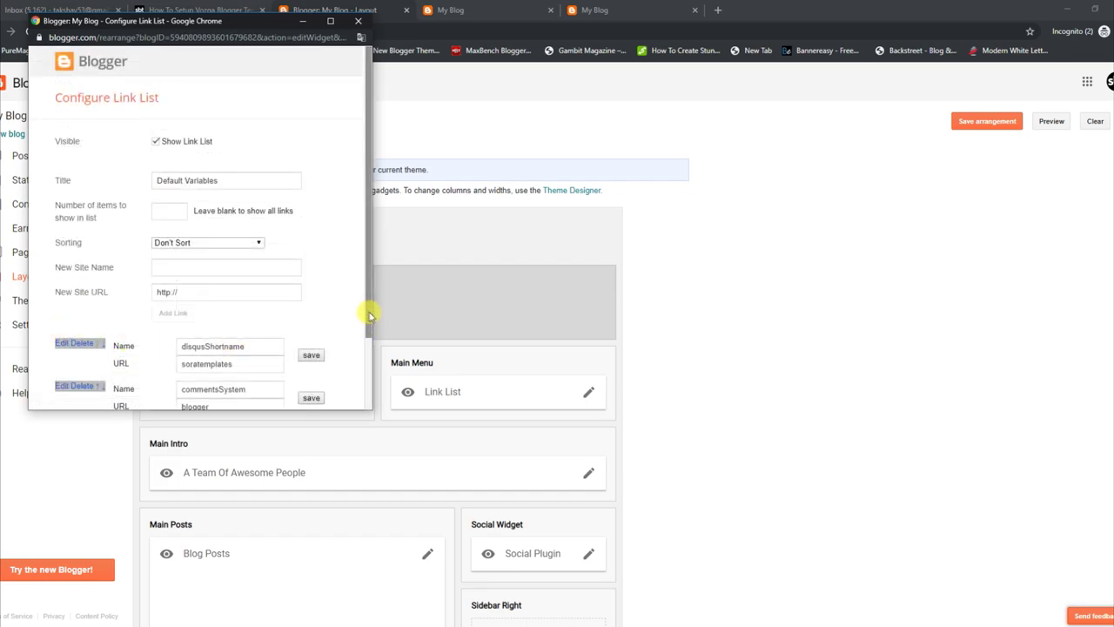
pyautogui.scroll(-2, 366, 348)
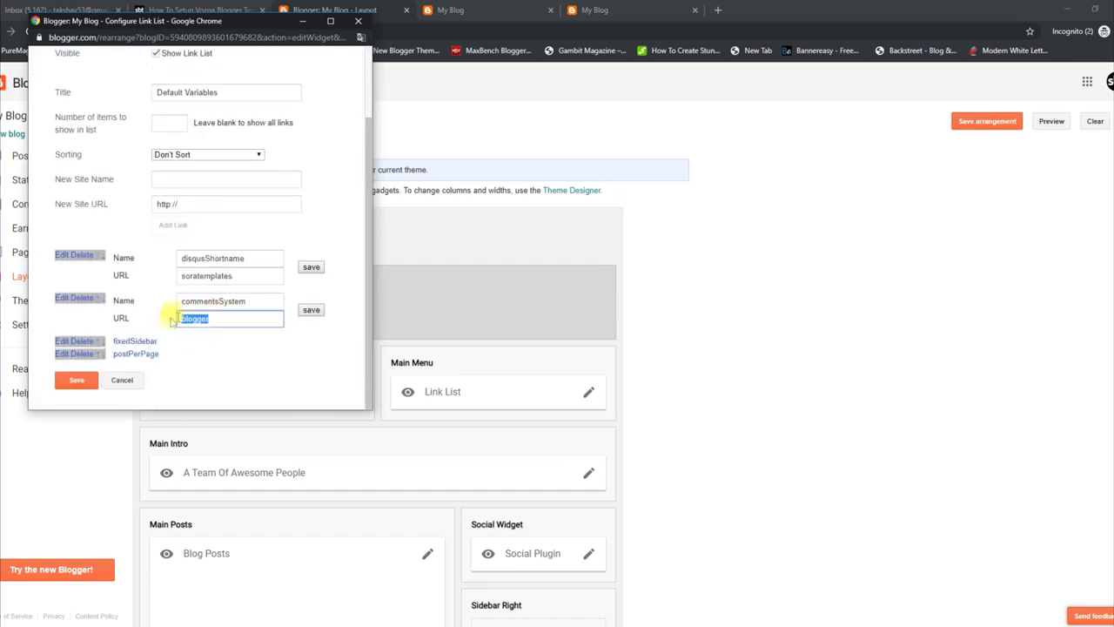
pyautogui.click(62, 341)
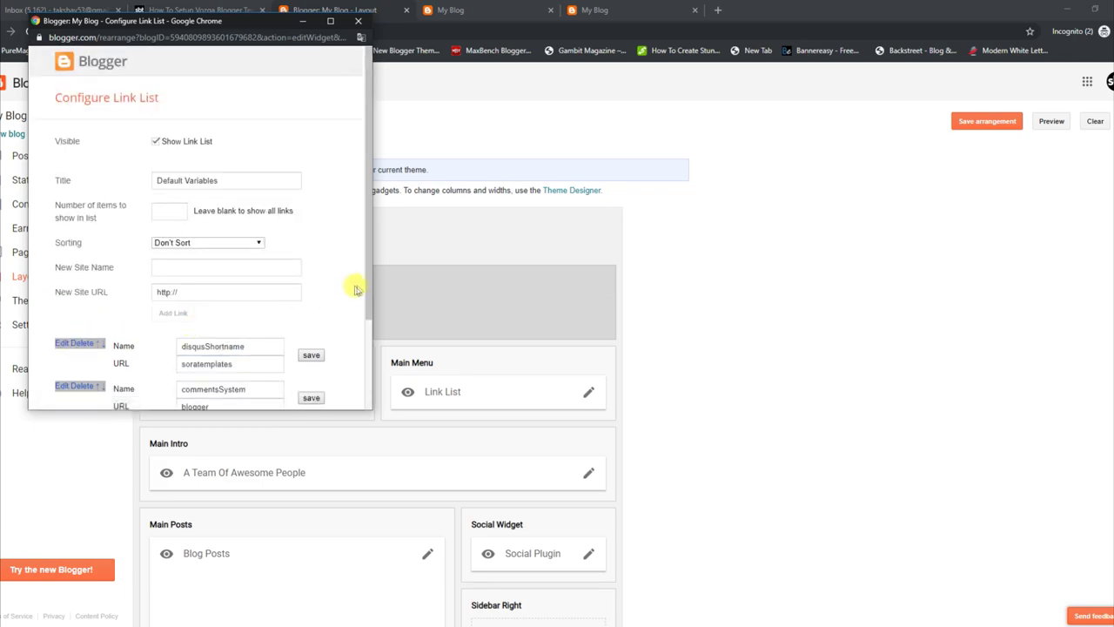
pyautogui.scroll(-3, 293, 331)
pyautogui.doubleClick(207, 332)
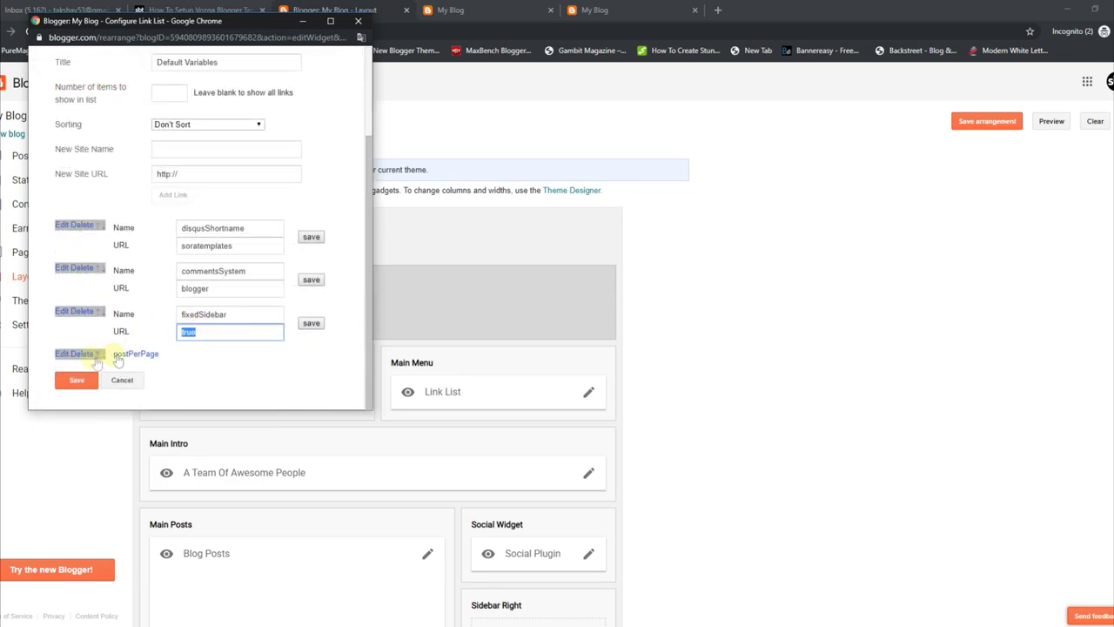
# - Examine the postPerPage entry, save the Default Variables widget, and reload the demo blog
pyautogui.click(70, 352)
pyautogui.scroll(-3, 360, 292)
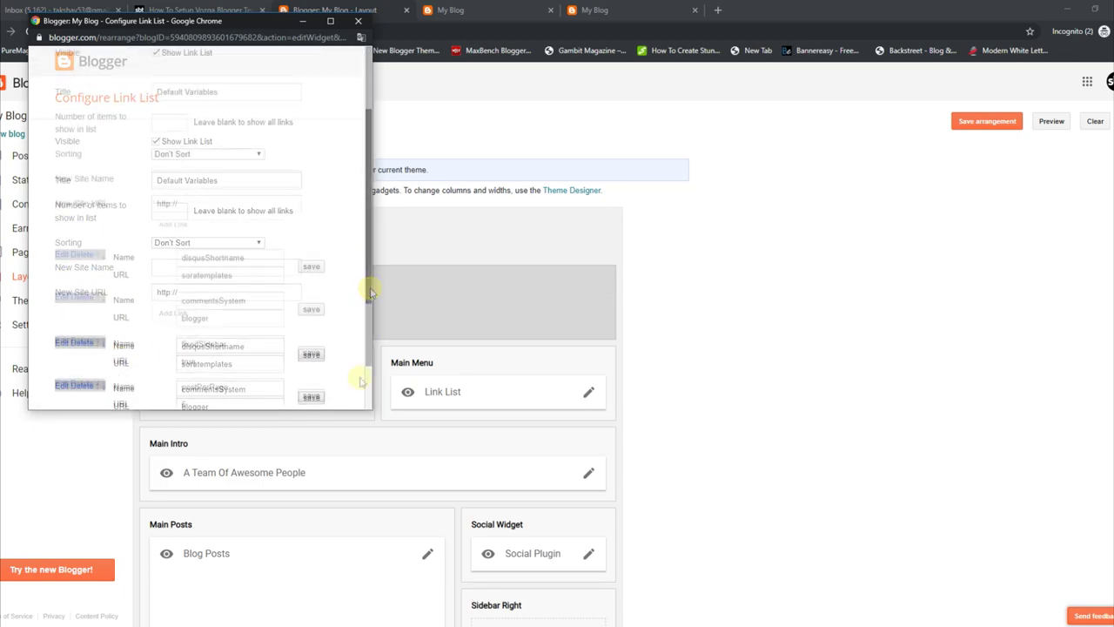
pyautogui.doubleClick(183, 345)
pyautogui.click(87, 387)
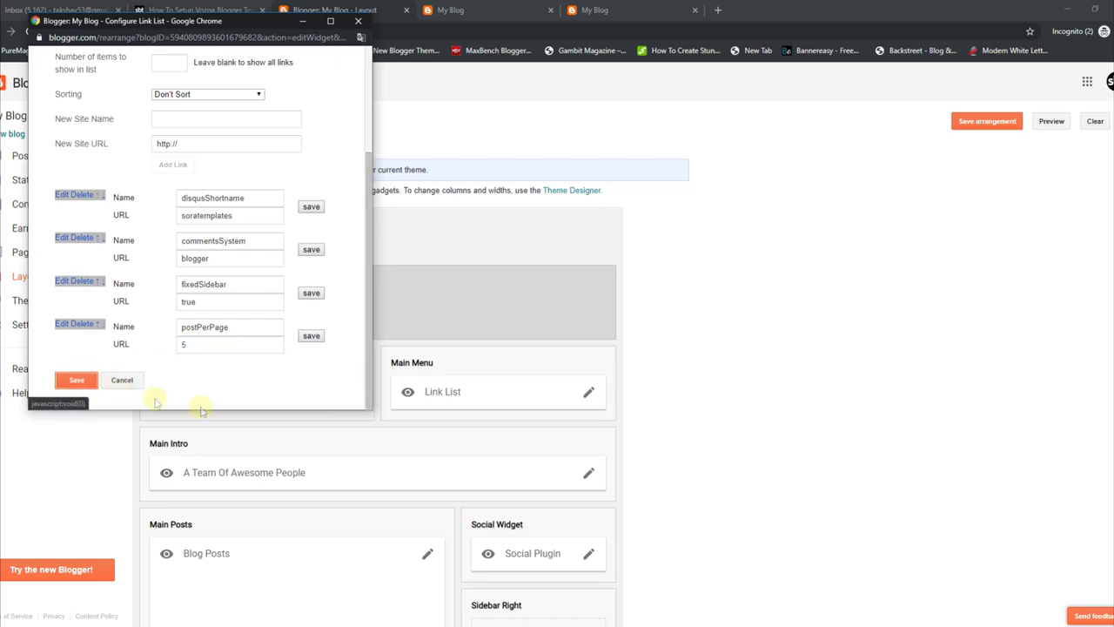
pyautogui.click(487, 10)
pyautogui.click(30, 31)
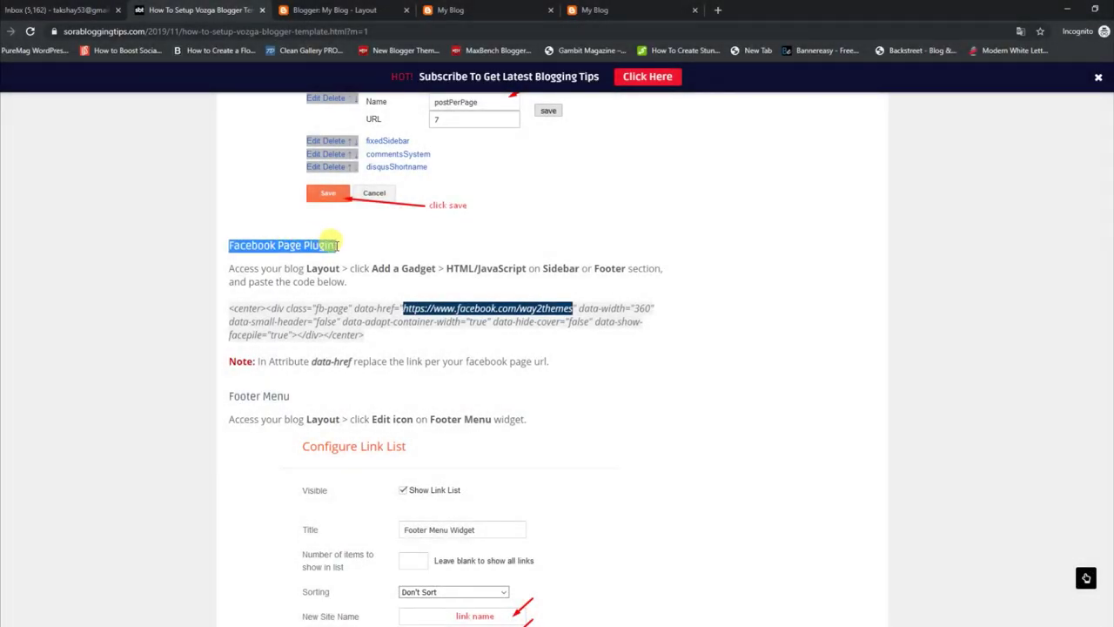
# - Read the article's Facebook Page Plugin instructions and copy the fb-page embed code
pyautogui.click(251, 283)
pyautogui.moveTo(228, 268); pyautogui.dragTo(599, 290)
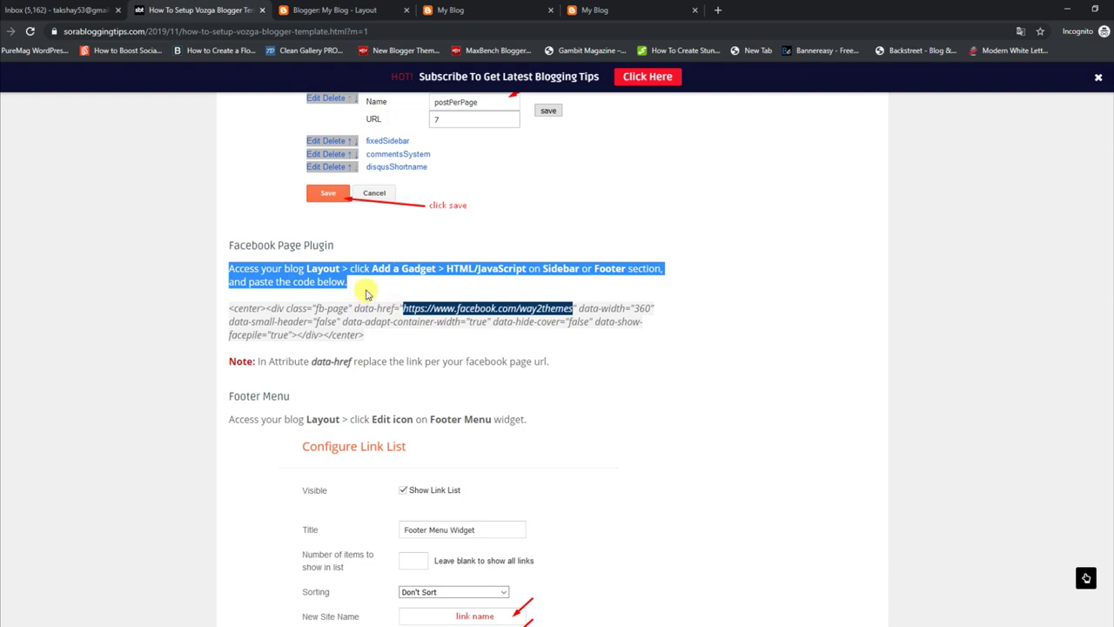
pyautogui.click(259, 308)
pyautogui.moveTo(261, 309); pyautogui.dragTo(378, 345)
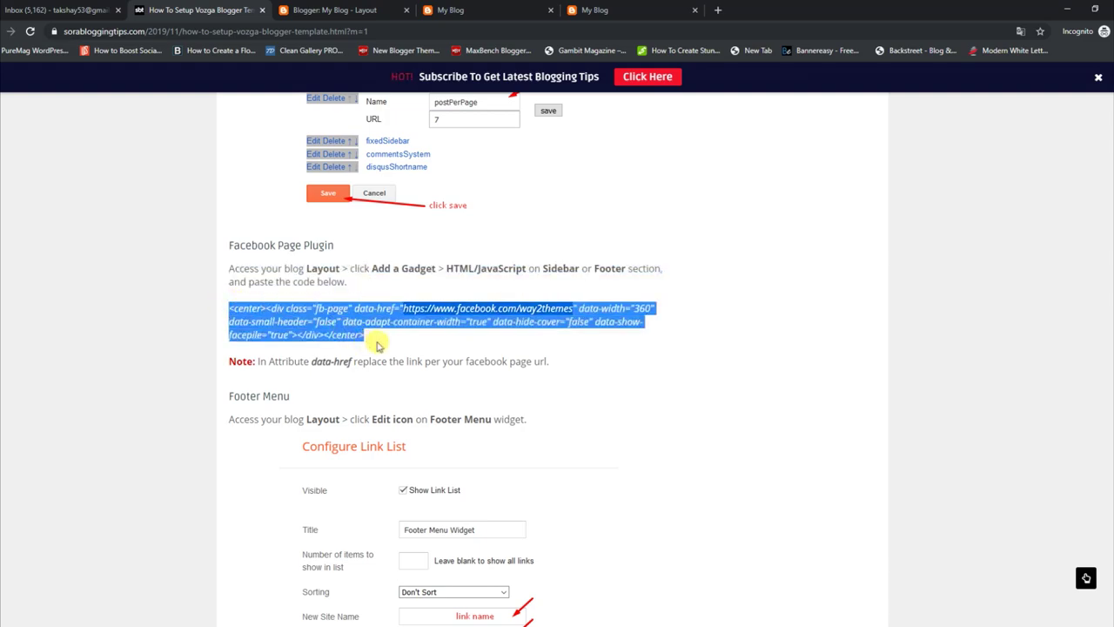
pyautogui.rightClick(347, 322)
pyautogui.click(351, 326)
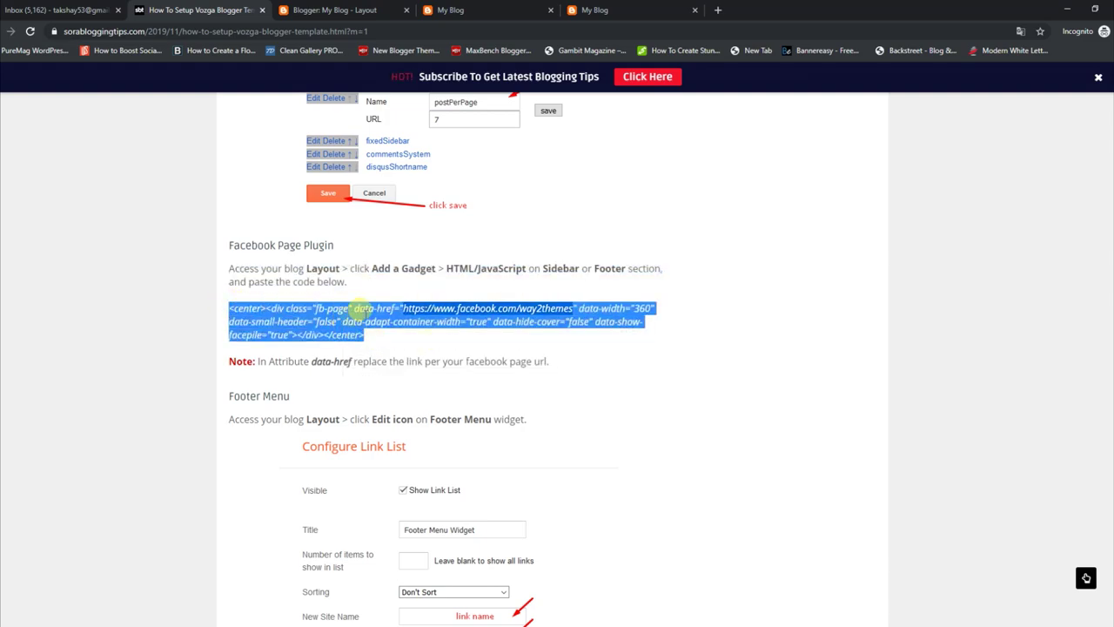
# - Find the Facebook page widget in the demo blog's sidebar
pyautogui.click(428, 10)
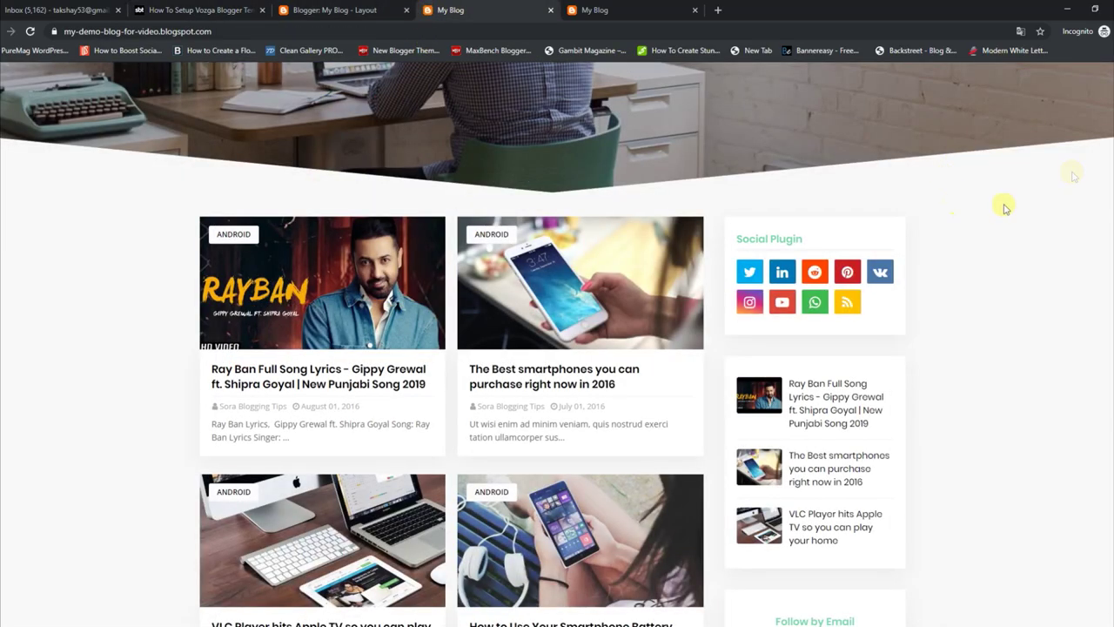
pyautogui.scroll(-7, 1111, 313)
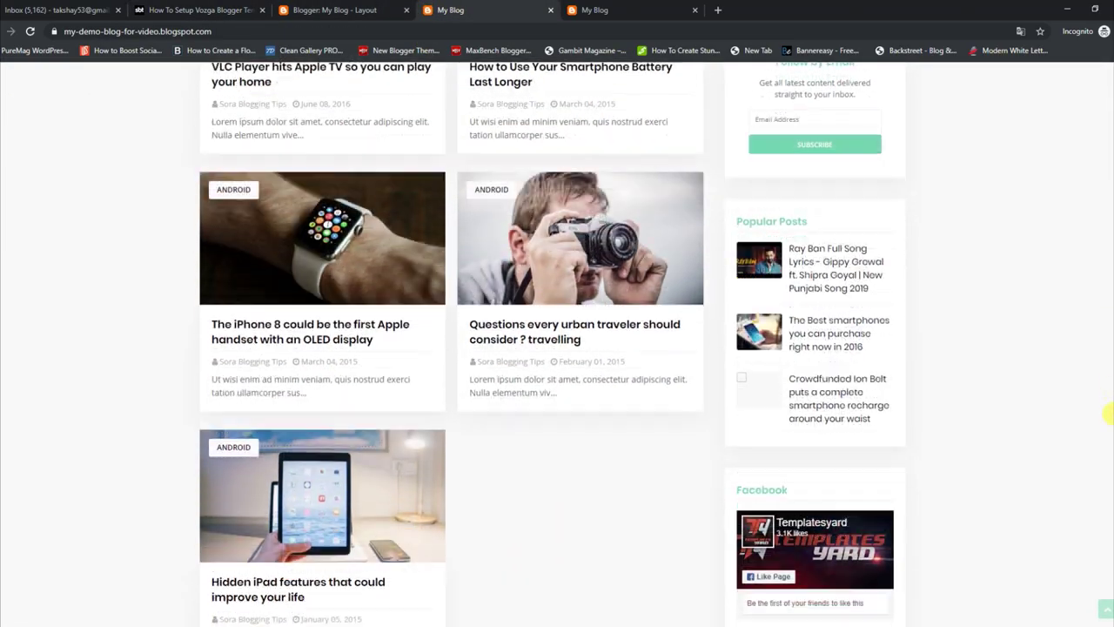
# - Review the fb-page code in the sidebar's Facebook gadget, save the gadget, and return to the demo blog
pyautogui.scroll(8, 1111, 451)
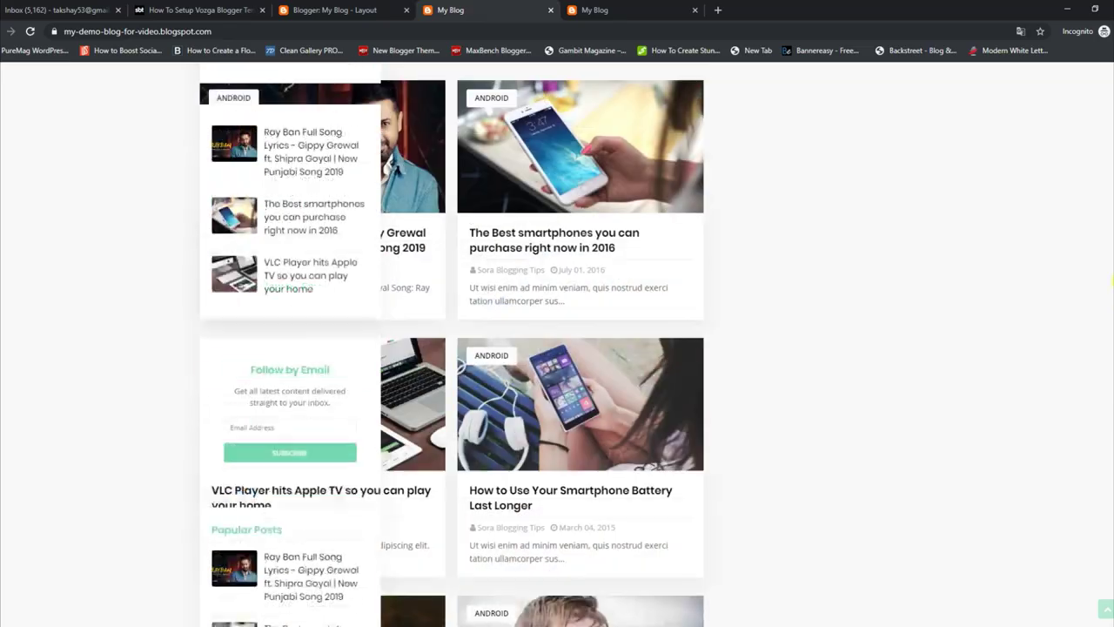
pyautogui.scroll(-8, 1106, 409)
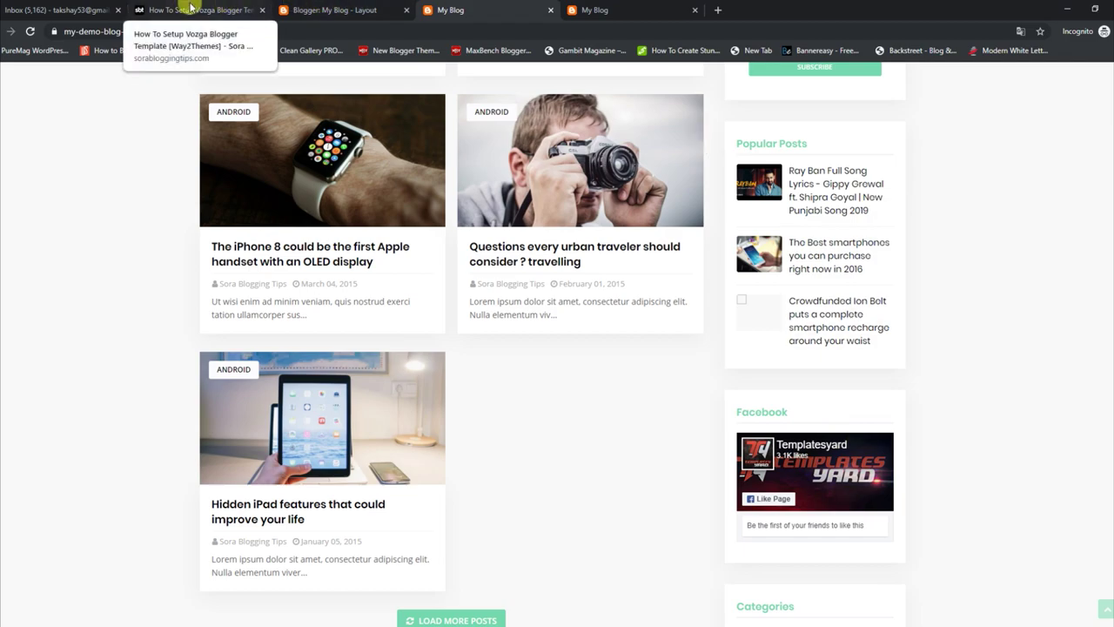
pyautogui.click(297, 9)
pyautogui.scroll(-4, 378, 301)
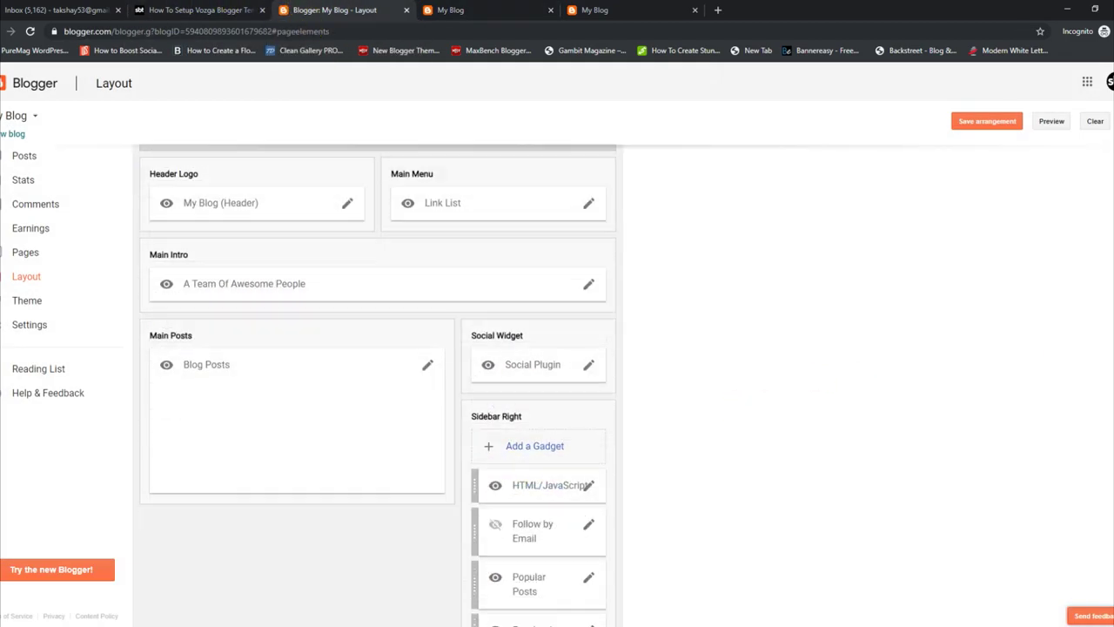
pyautogui.click(589, 456)
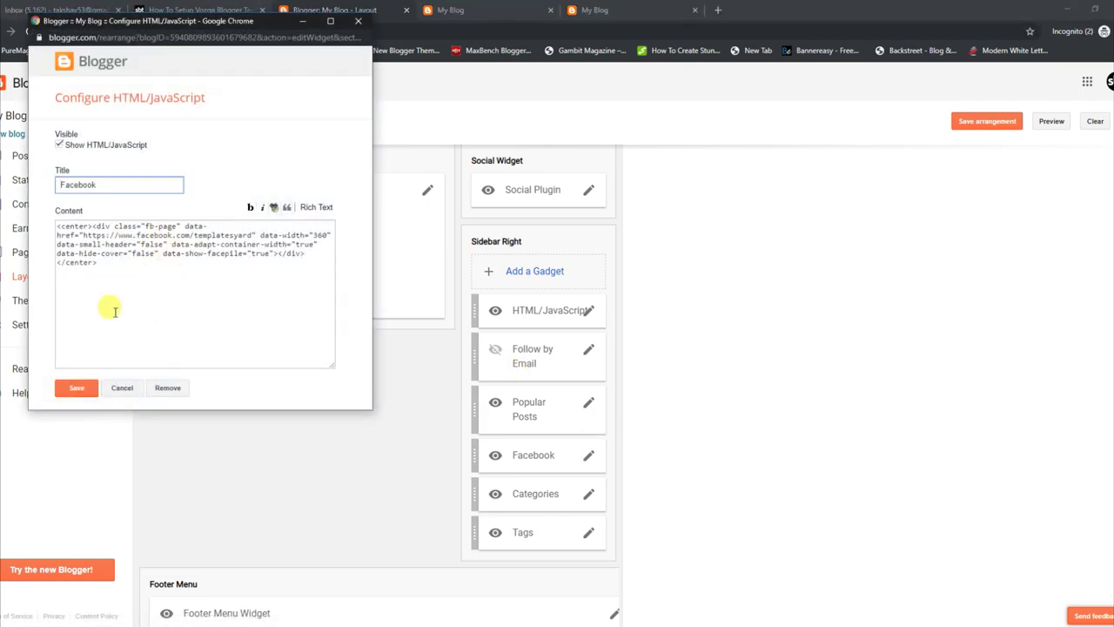
pyautogui.click(81, 392)
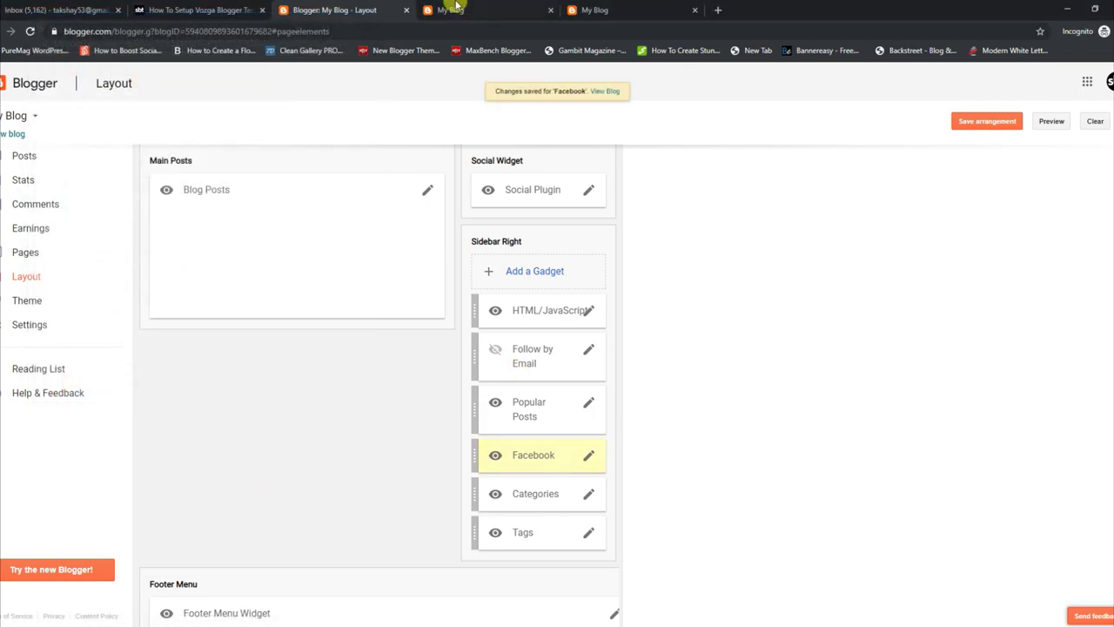
pyautogui.click(452, 9)
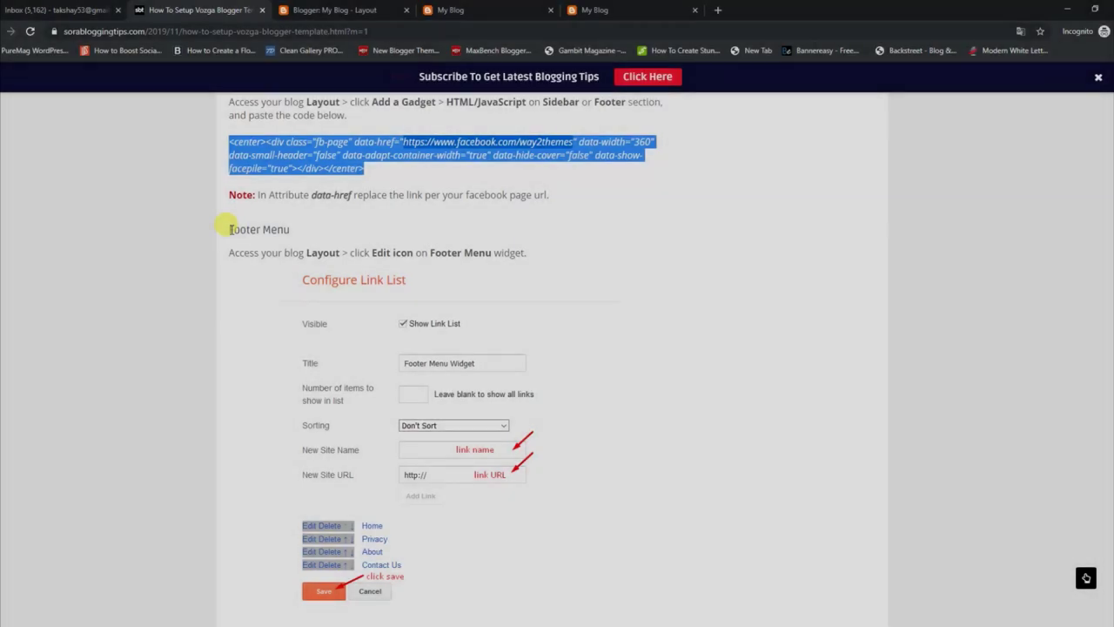
# - Read the article's Footer Menu instructions and find the footer menu links on the demo blog
pyautogui.moveTo(228, 230); pyautogui.dragTo(268, 228)
pyautogui.click(257, 292)
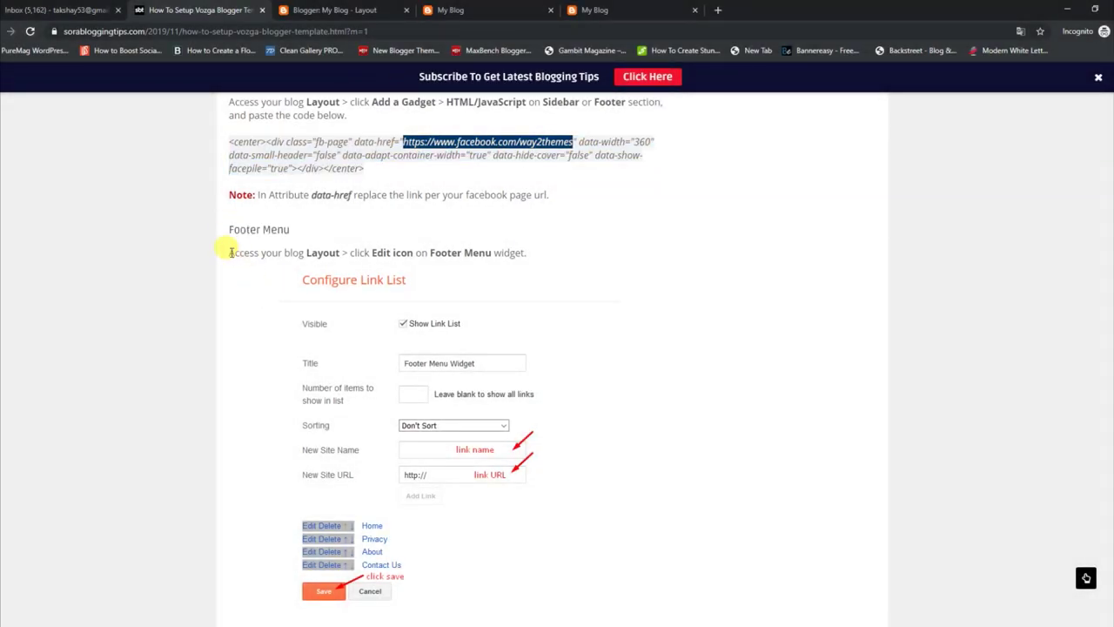
pyautogui.moveTo(246, 252); pyautogui.dragTo(503, 251)
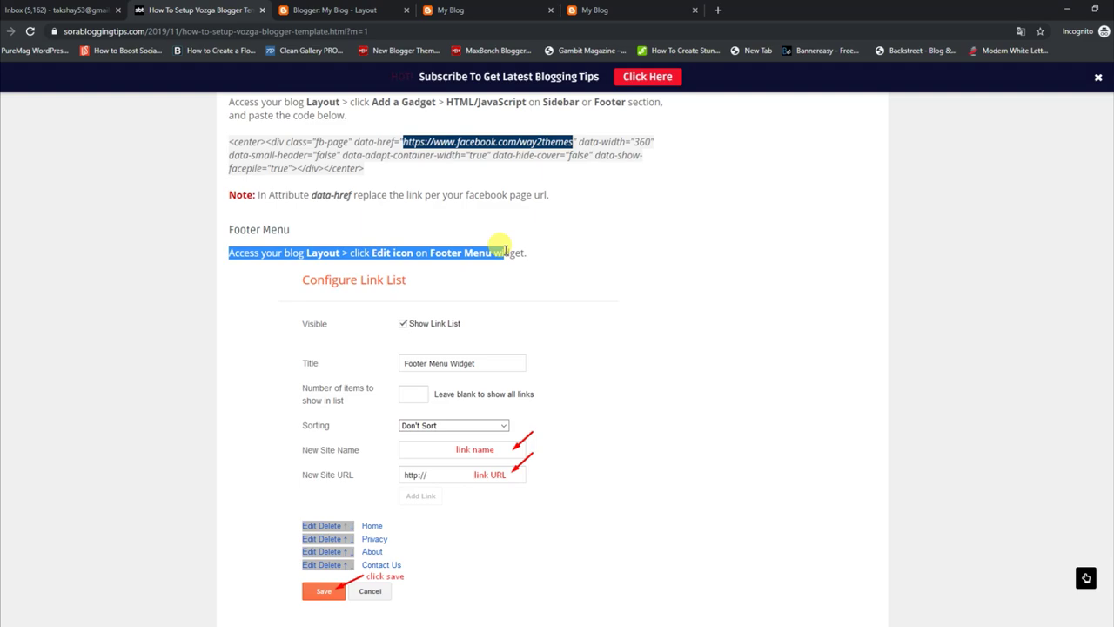
pyautogui.click(519, 283)
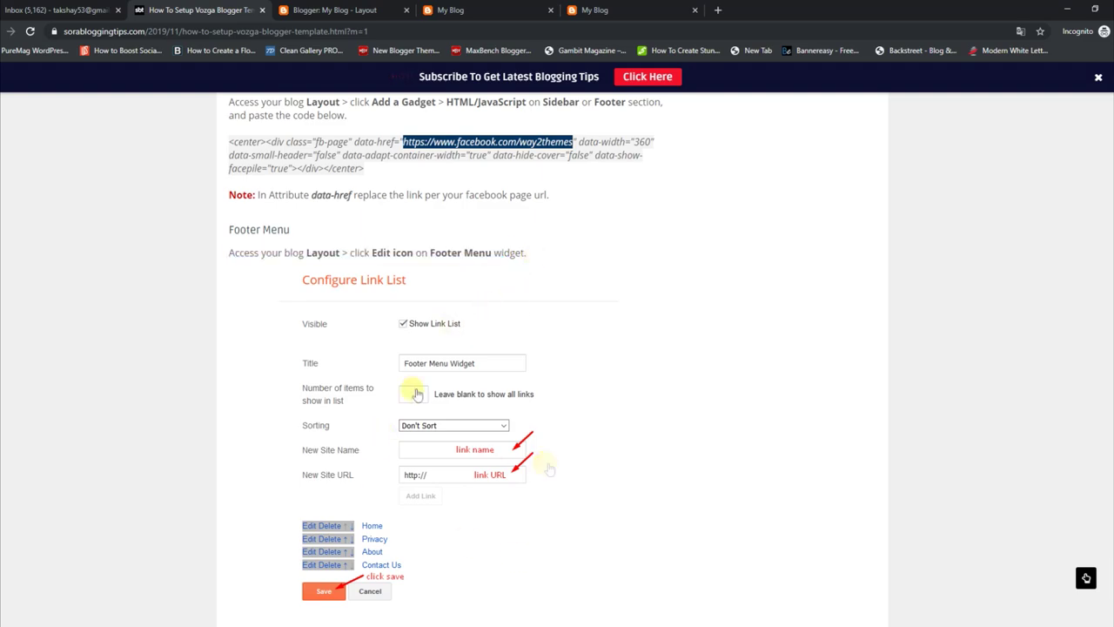
pyautogui.click(377, 7)
pyautogui.click(450, 7)
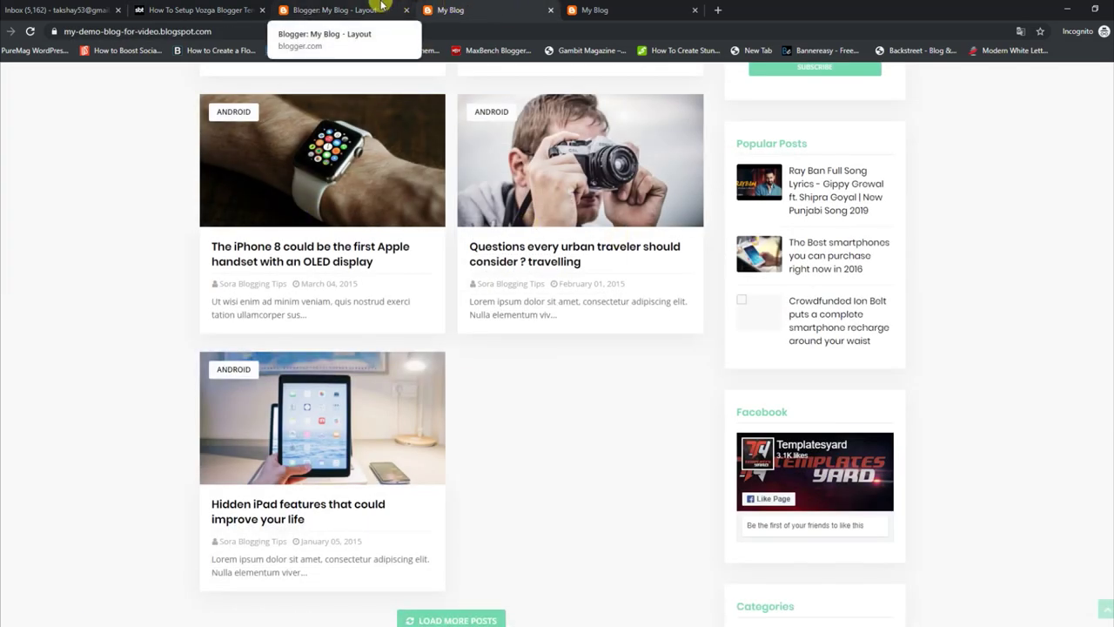
pyautogui.scroll(-2, 557, 348)
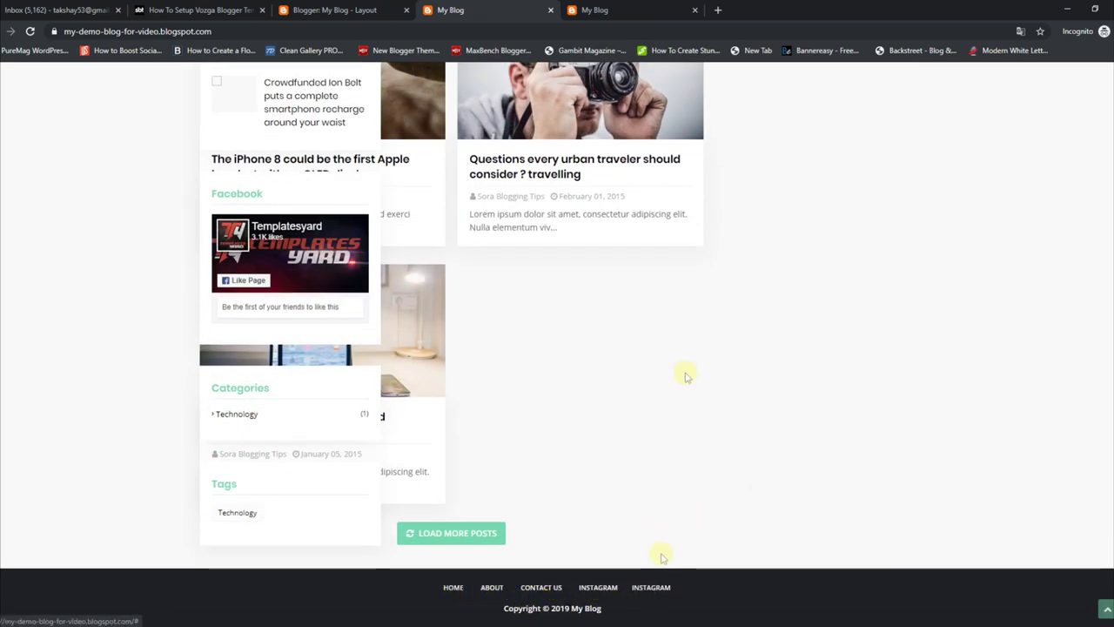
# - Delete the Home link from the Footer Menu Widget, save the widget, and reload the demo blog
pyautogui.click(338, 17)
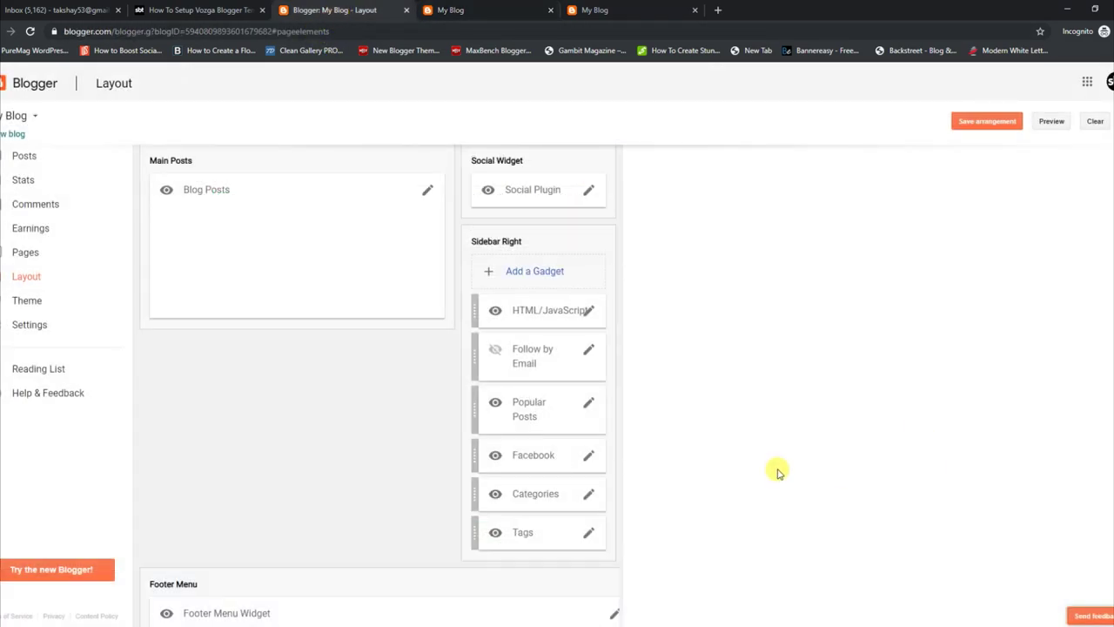
pyautogui.scroll(-1, 557, 383)
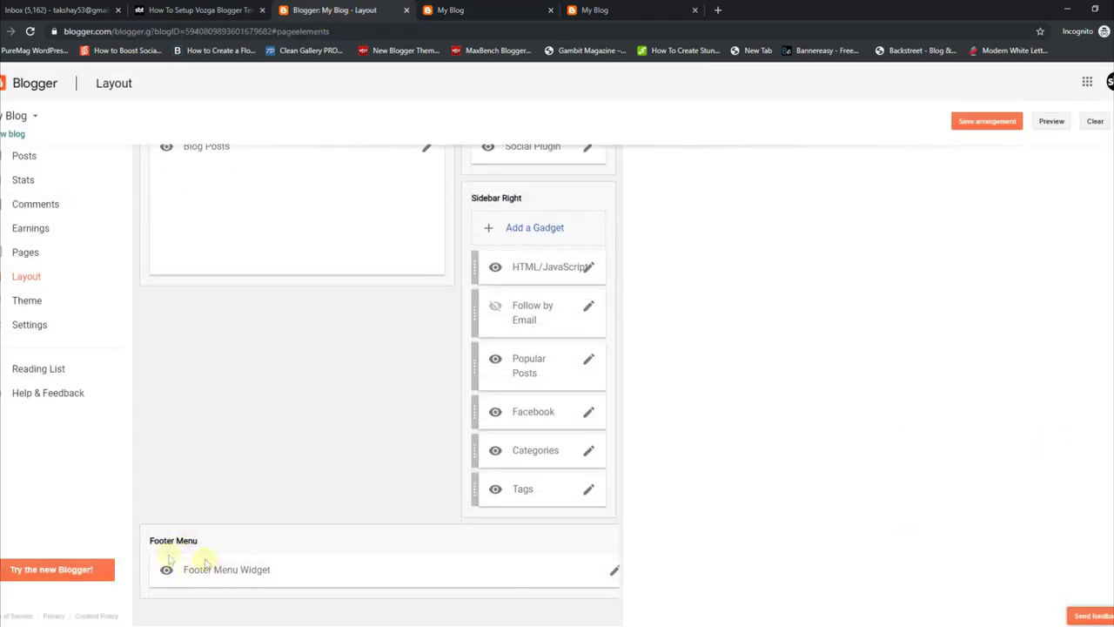
pyautogui.click(615, 571)
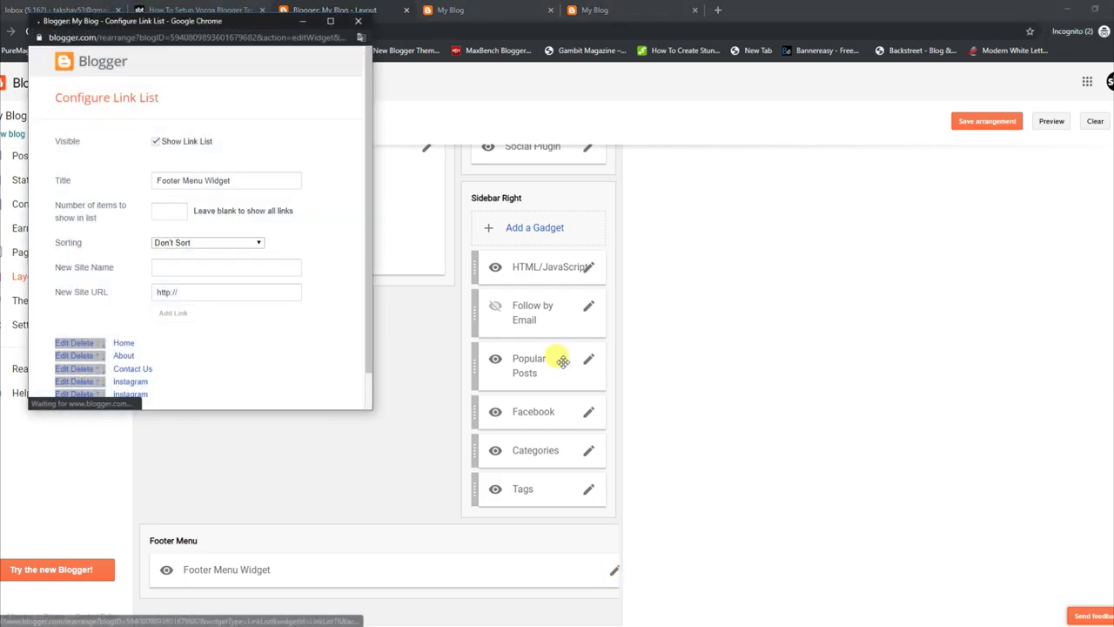
pyautogui.scroll(-1, 356, 304)
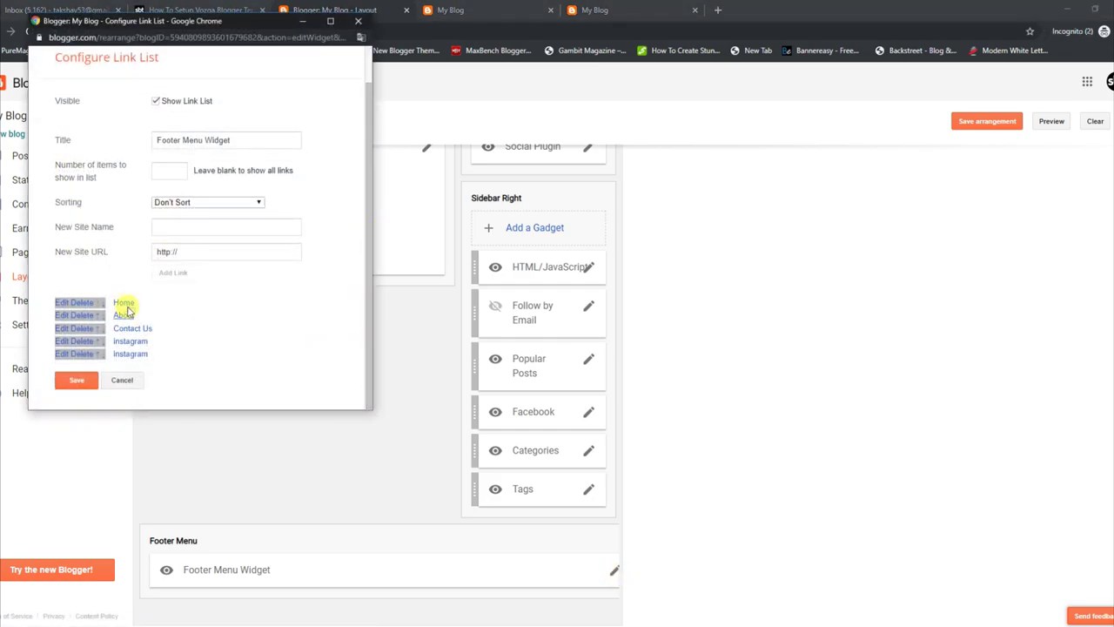
pyautogui.click(90, 303)
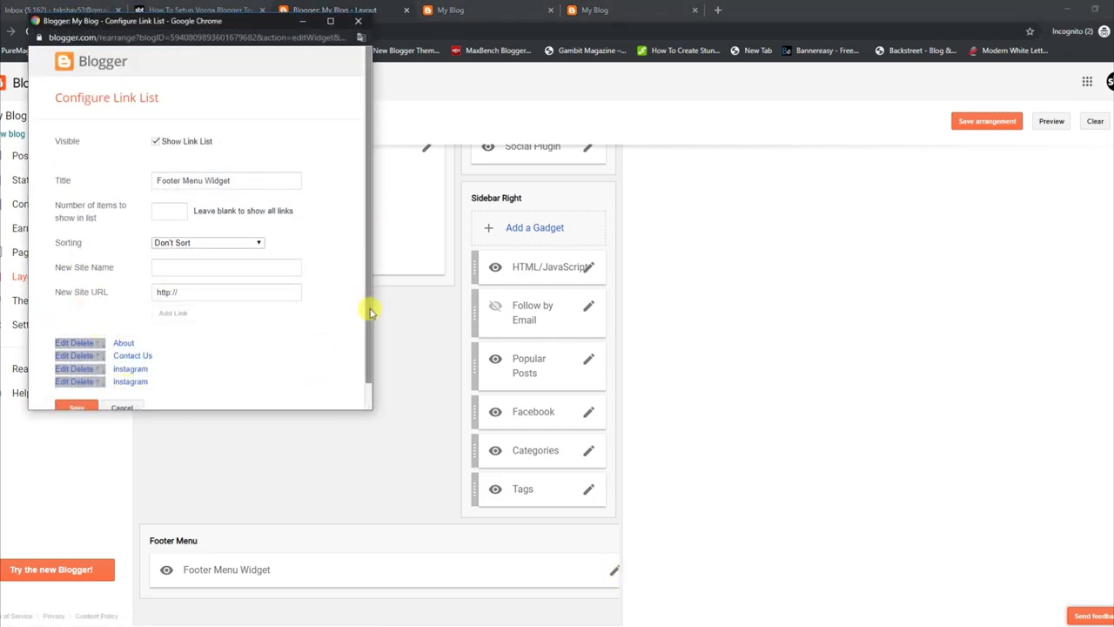
pyautogui.moveTo(368, 304); pyautogui.dragTo(365, 369)
pyautogui.click(78, 380)
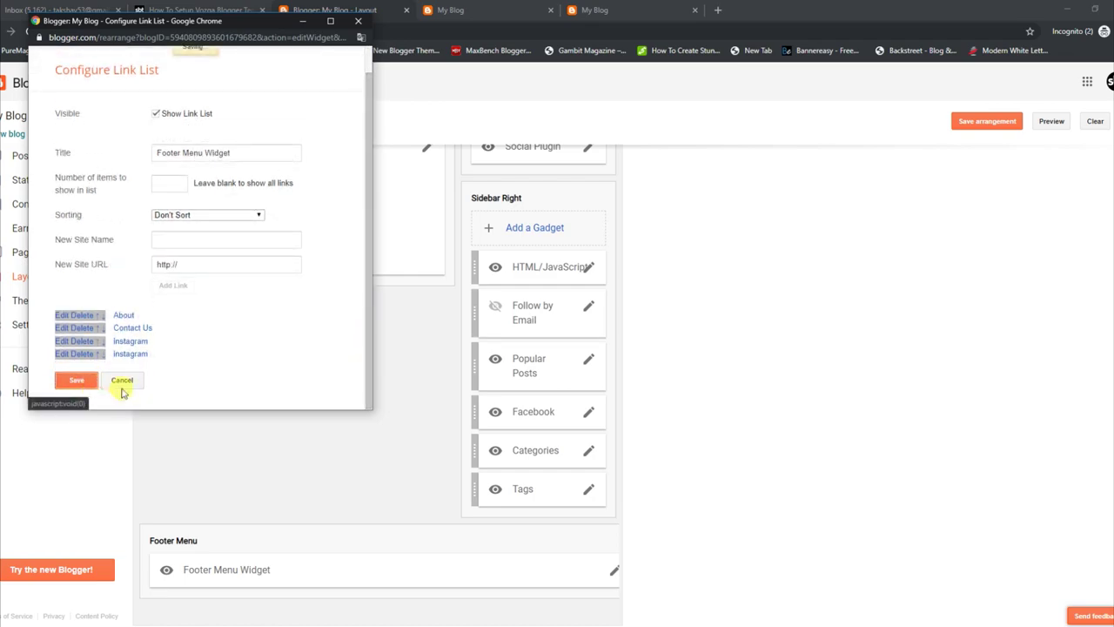
pyautogui.click(501, 12)
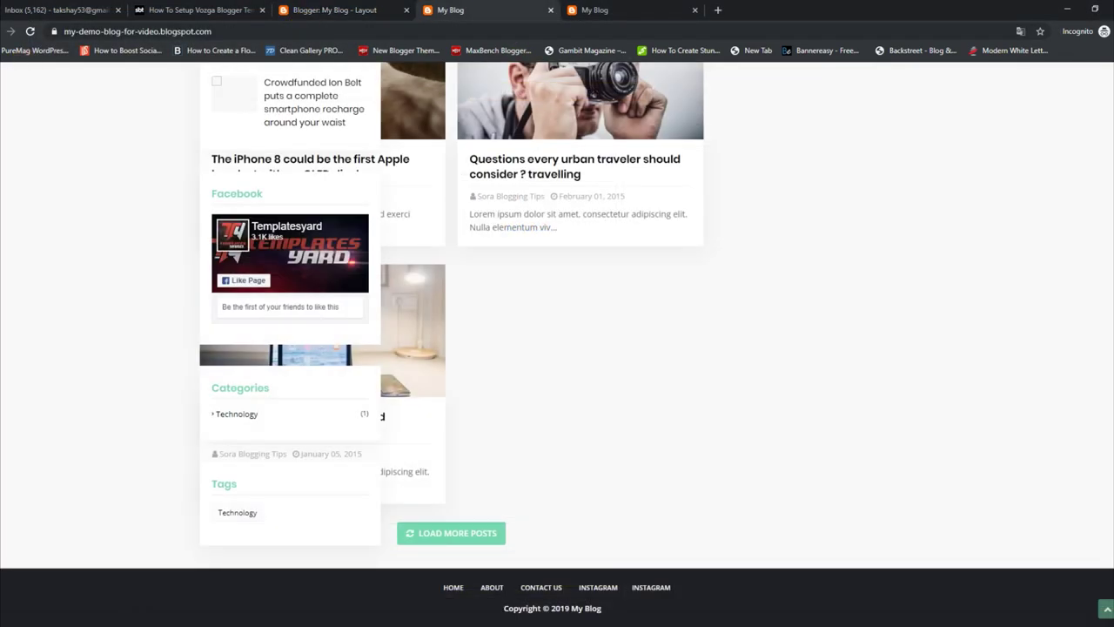
pyautogui.click(30, 32)
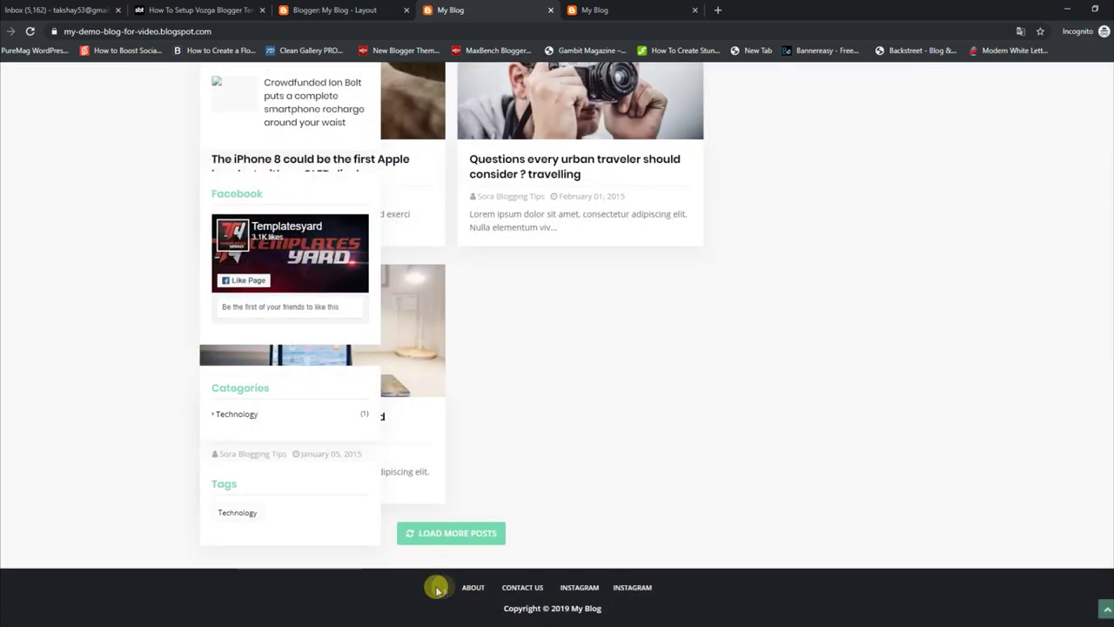
# - Add a link named Home to the Footer Menu Widget, save it, and reload the demo blog
pyautogui.click(312, 8)
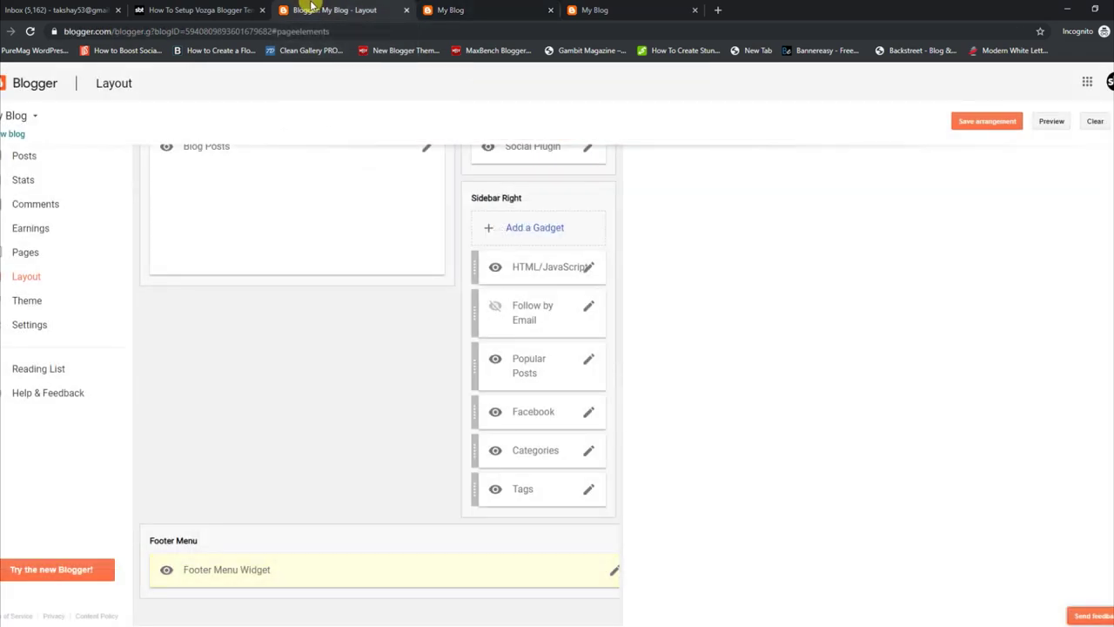
pyautogui.click(612, 574)
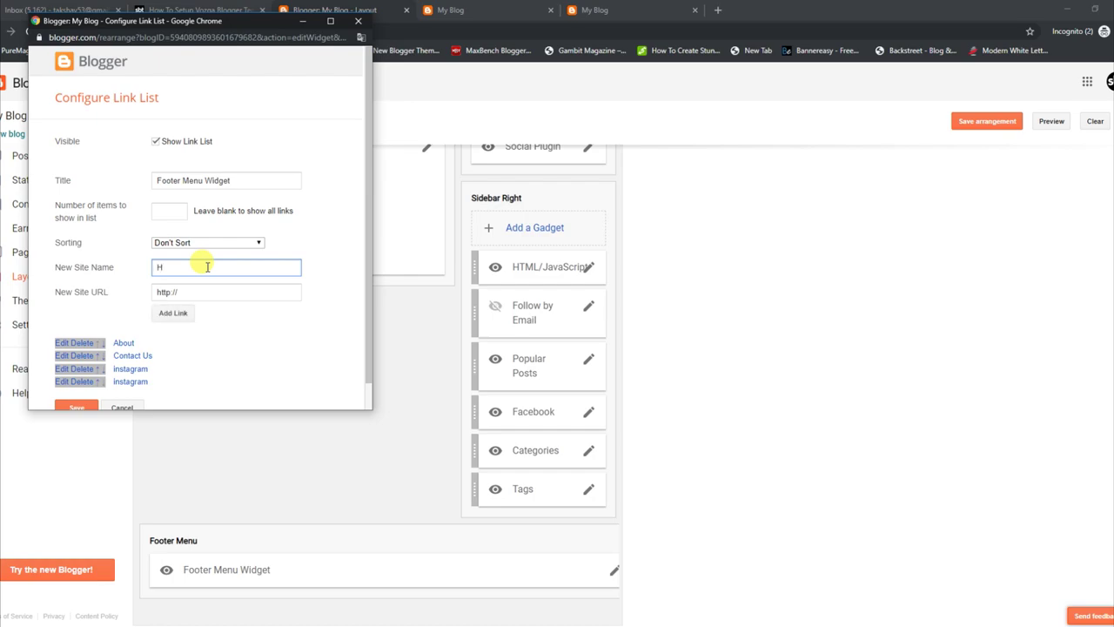
pyautogui.click(207, 266)
pyautogui.write('Home')
pyautogui.press('Return')
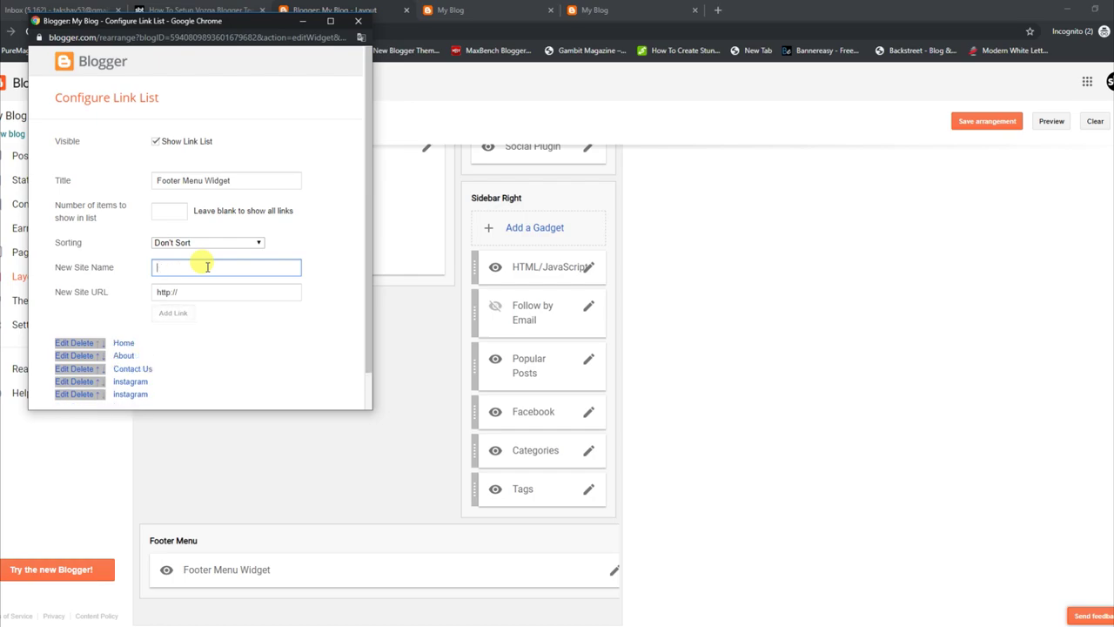
pyautogui.scroll(-1, 261, 366)
pyautogui.click(77, 379)
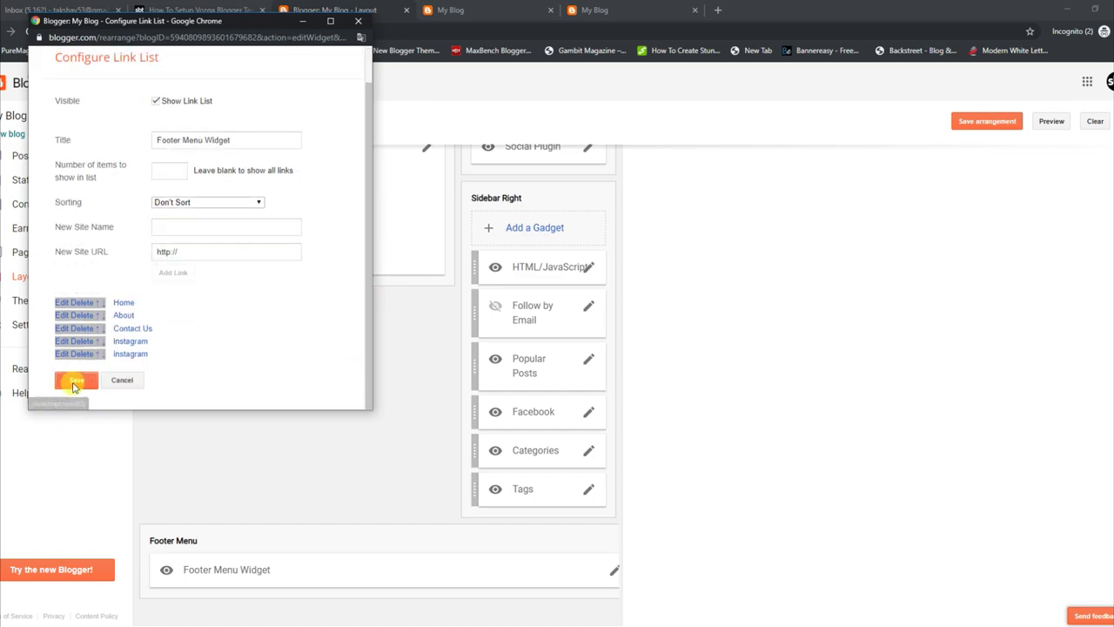
pyautogui.click(453, 11)
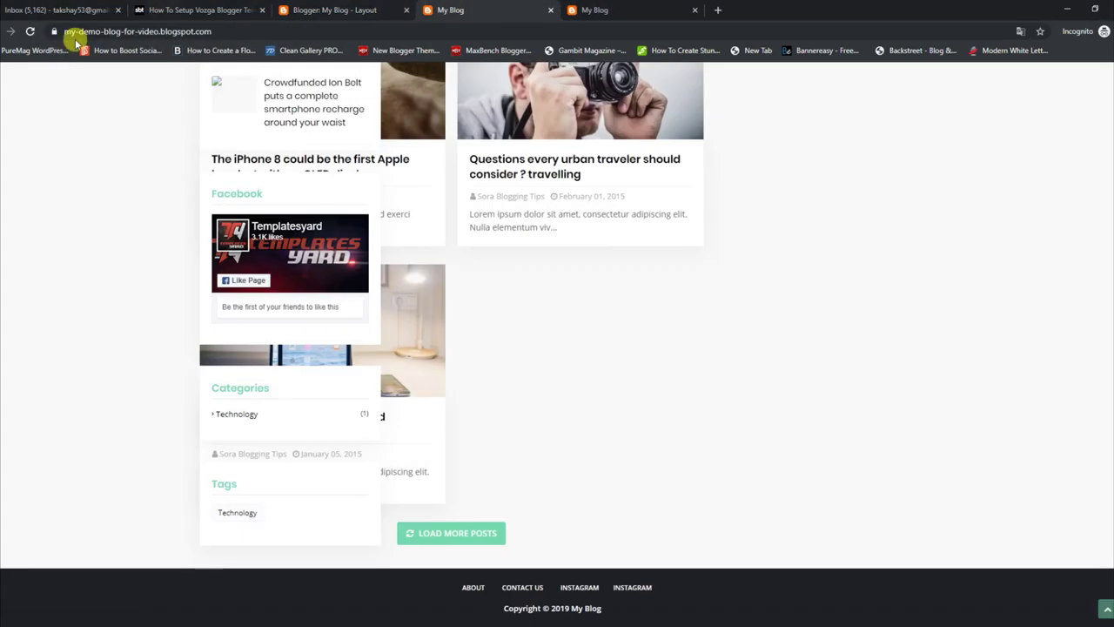
pyautogui.click(30, 33)
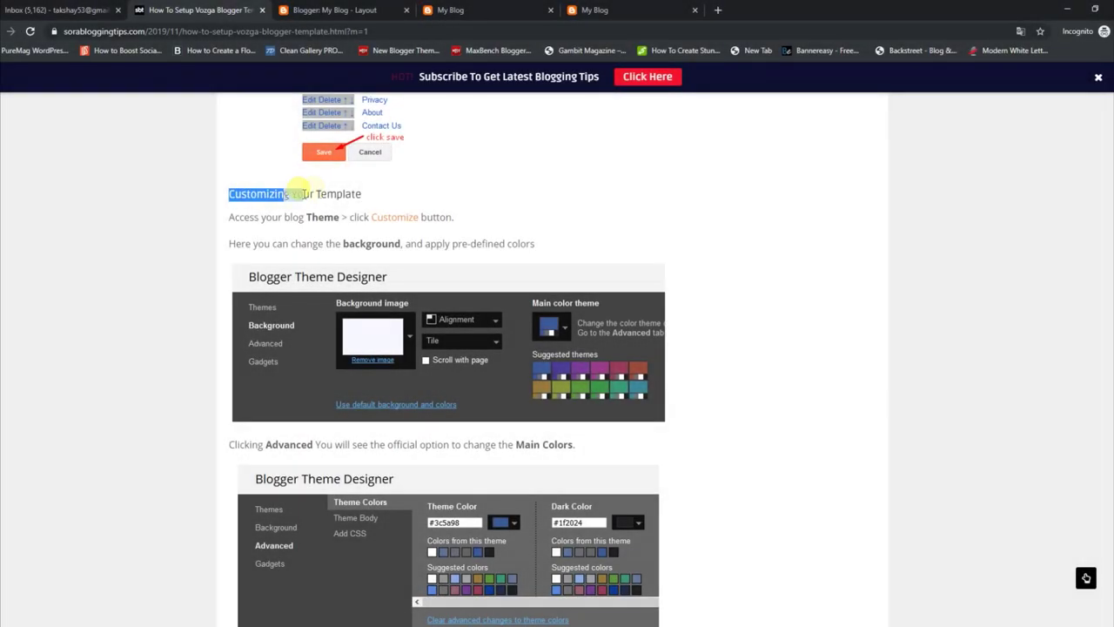
# - Read the article's Customizing Your Template instructions on changing the background and applying pre-defined colors
pyautogui.moveTo(296, 186); pyautogui.dragTo(361, 194)
pyautogui.moveTo(230, 217); pyautogui.dragTo(446, 219)
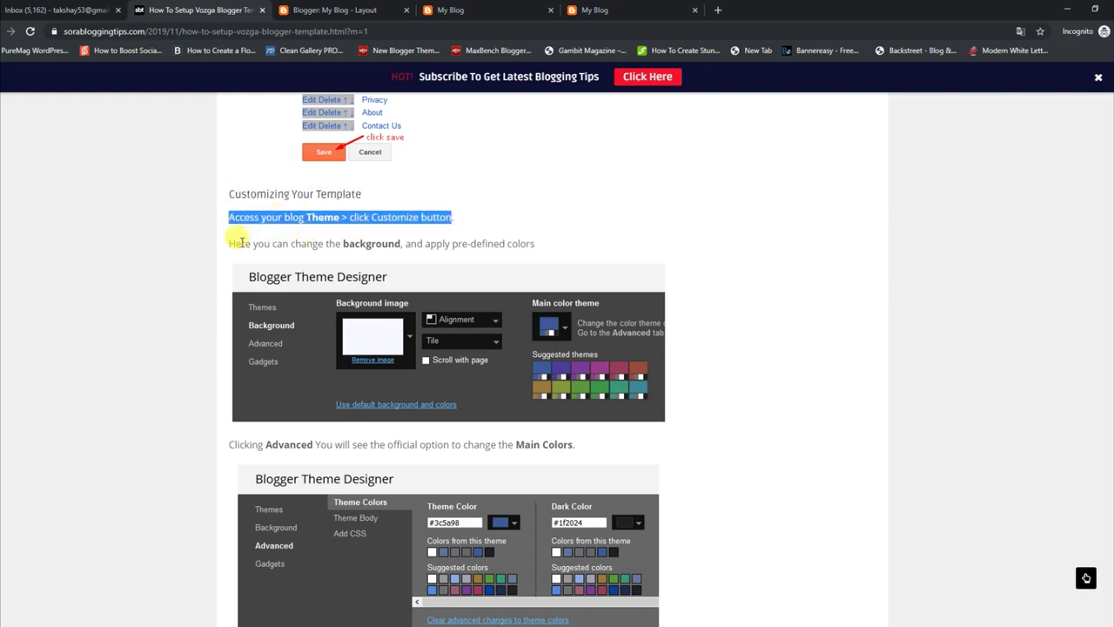
pyautogui.moveTo(228, 247); pyautogui.dragTo(540, 250)
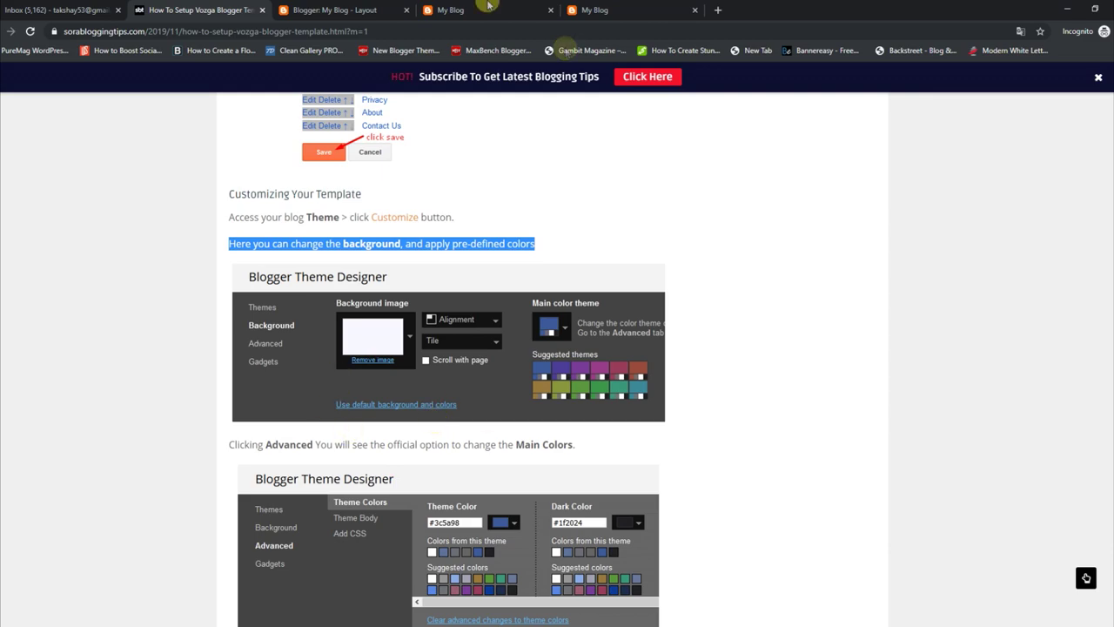
# - Open the demo blog's theme customization and display the Background settings of the Theme Designer
pyautogui.click(378, 7)
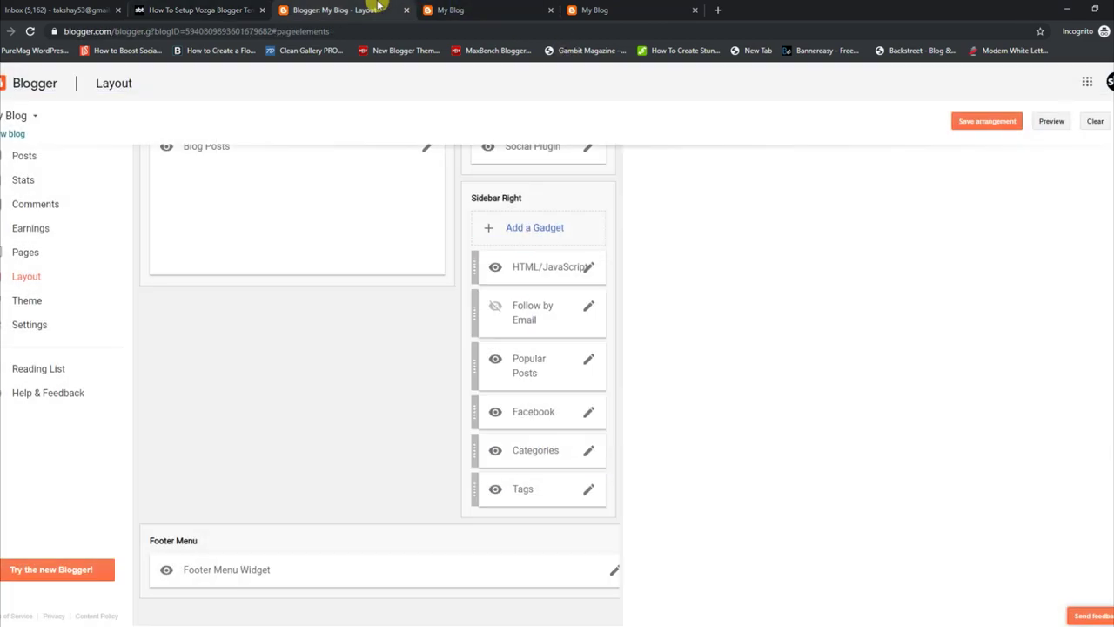
pyautogui.click(42, 302)
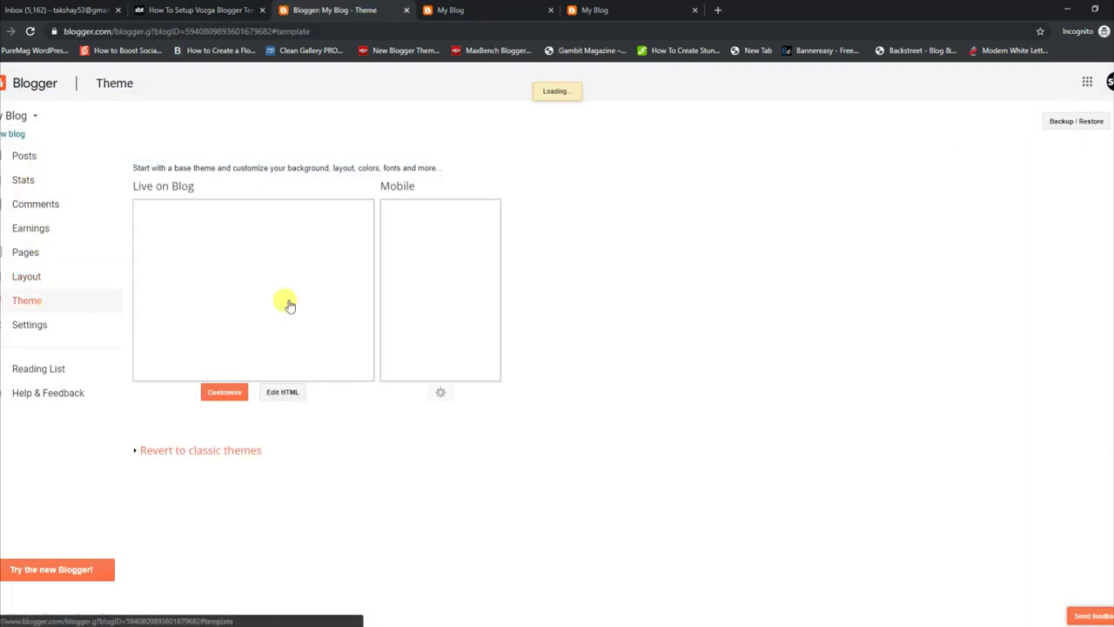
pyautogui.click(228, 398)
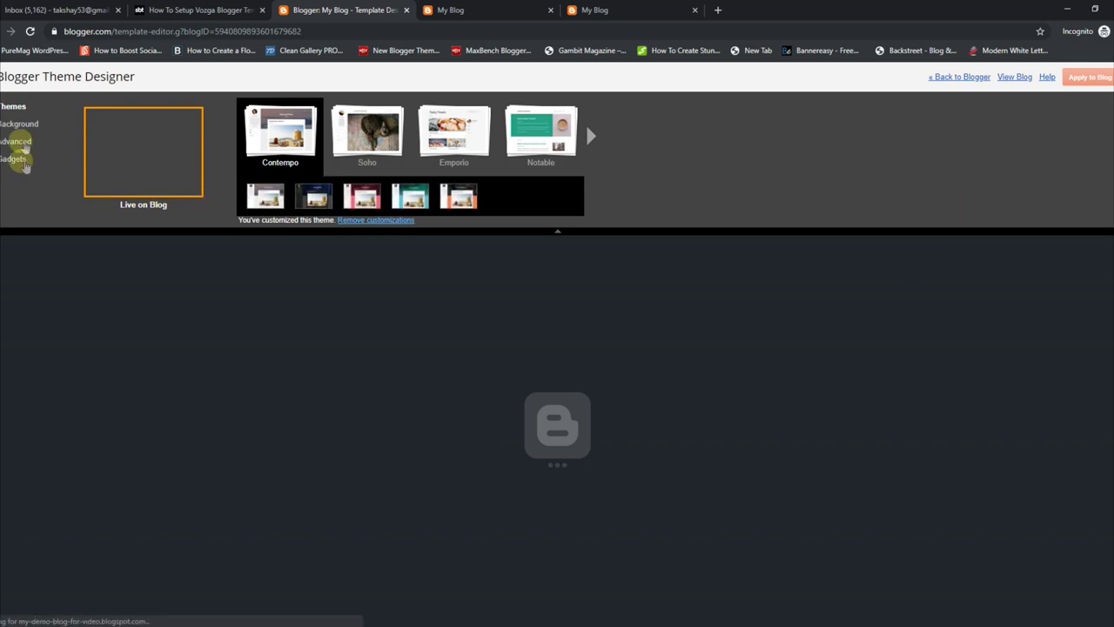
pyautogui.click(19, 126)
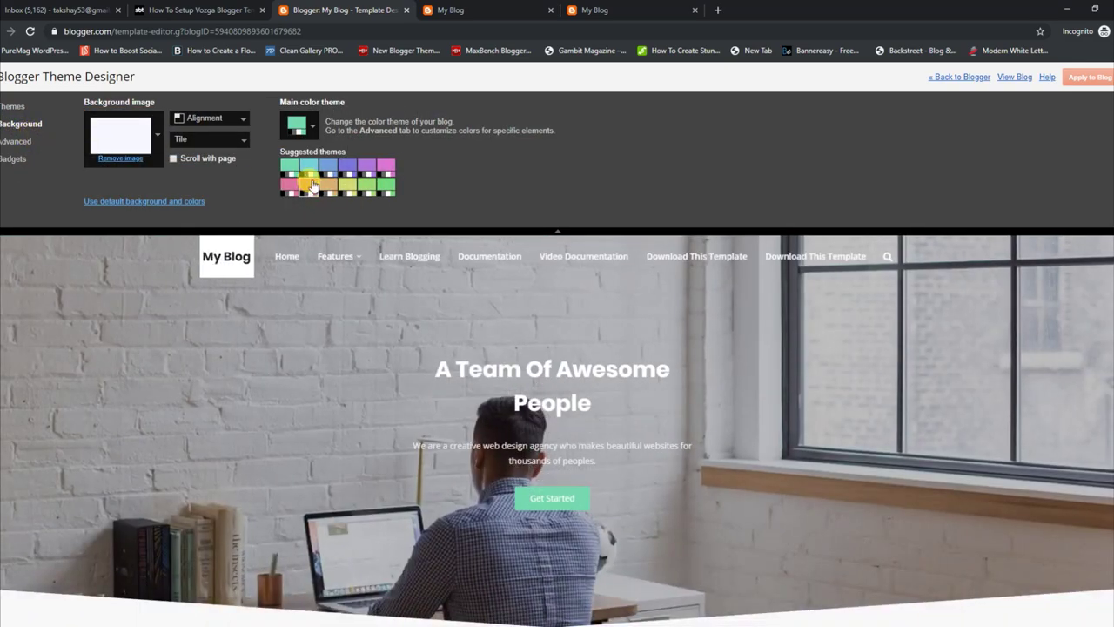
# - Try the red and green suggested color themes and inspect the blog preview, expanding it to full height
pyautogui.click(311, 186)
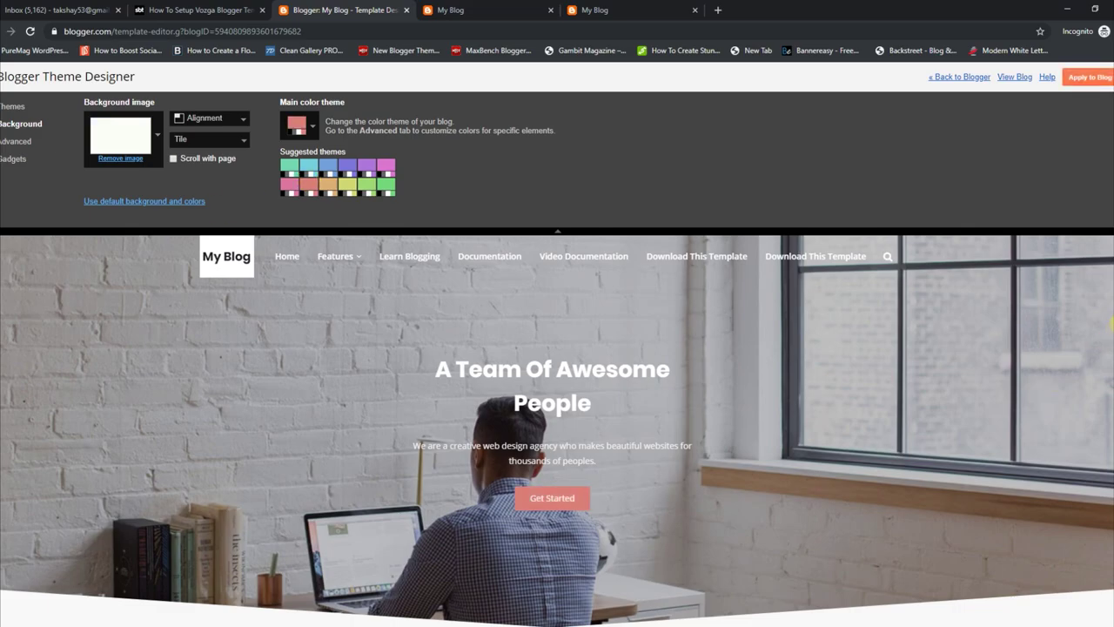
pyautogui.scroll(-8, 1111, 324)
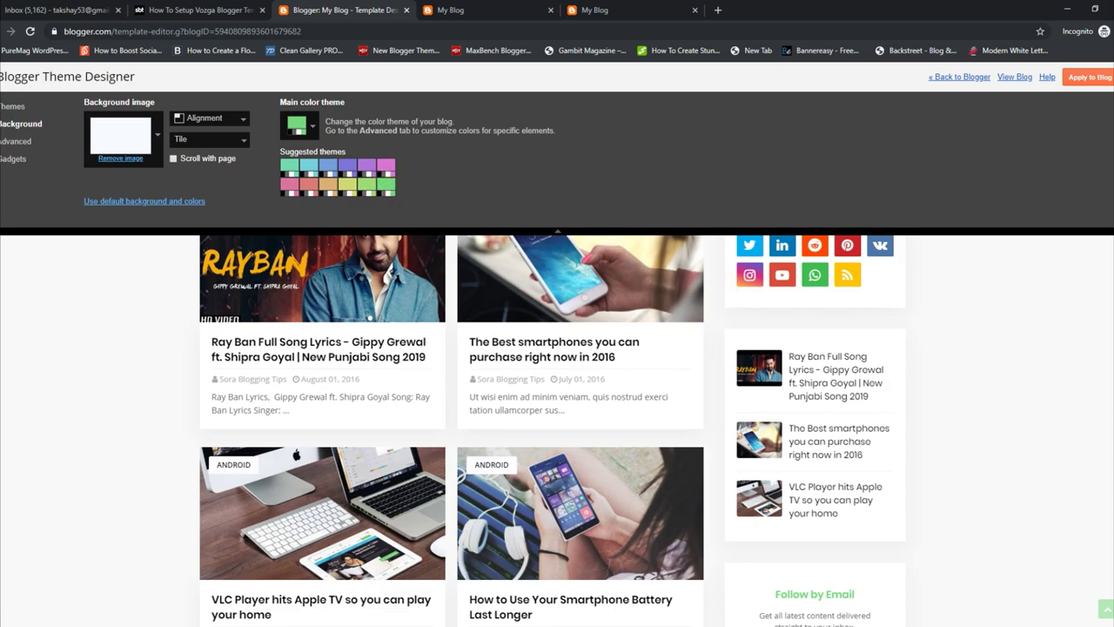
pyautogui.scroll(-3, 609, 392)
pyautogui.scroll(10, 609, 348)
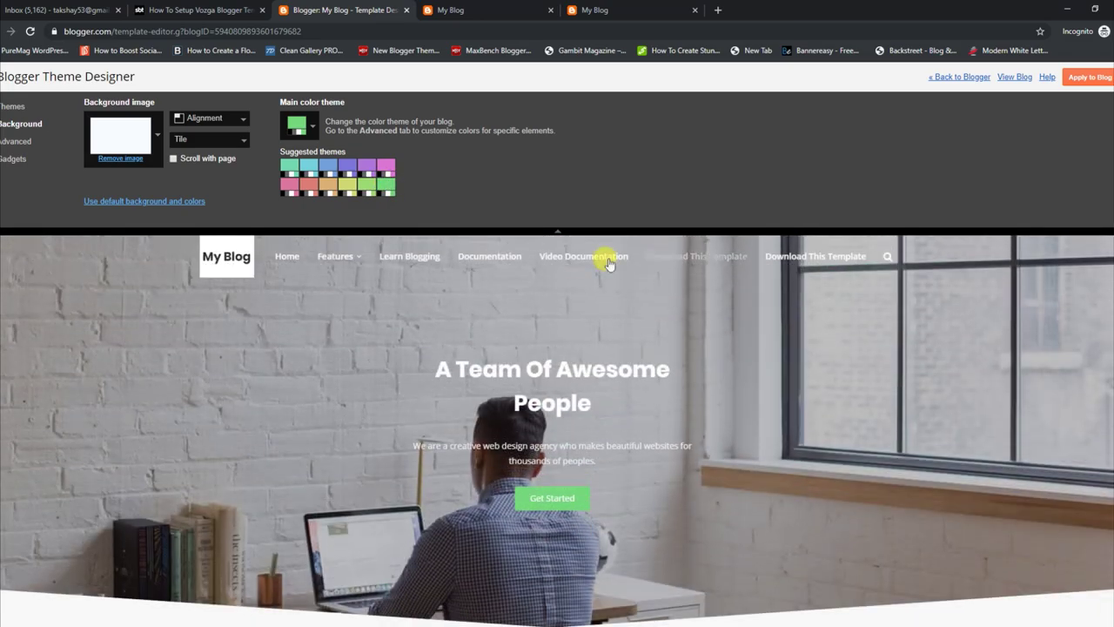
pyautogui.click(561, 229)
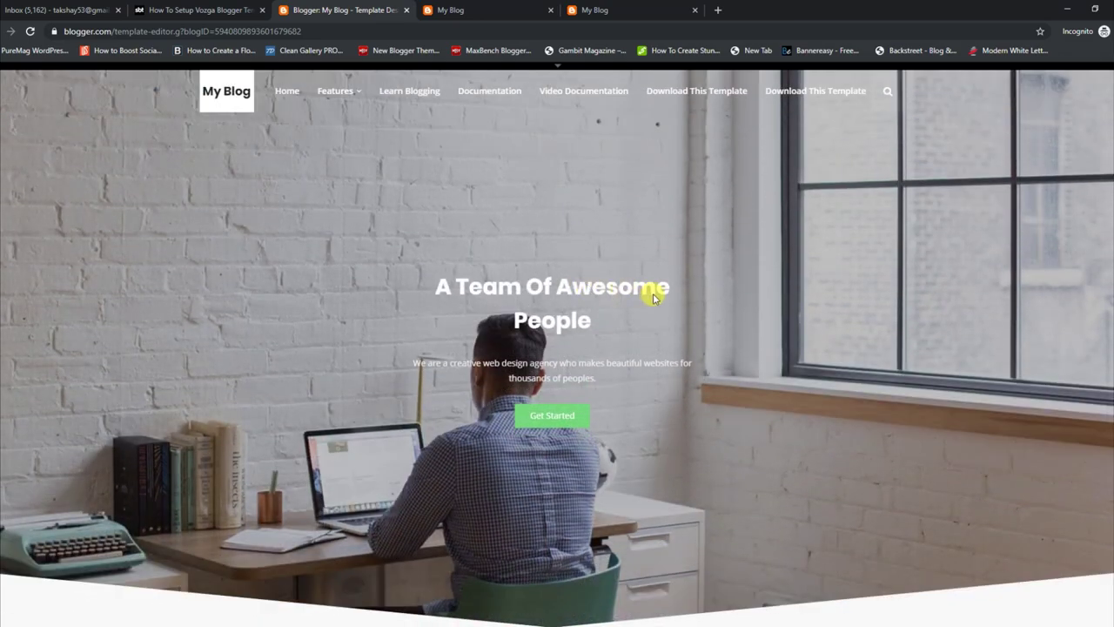